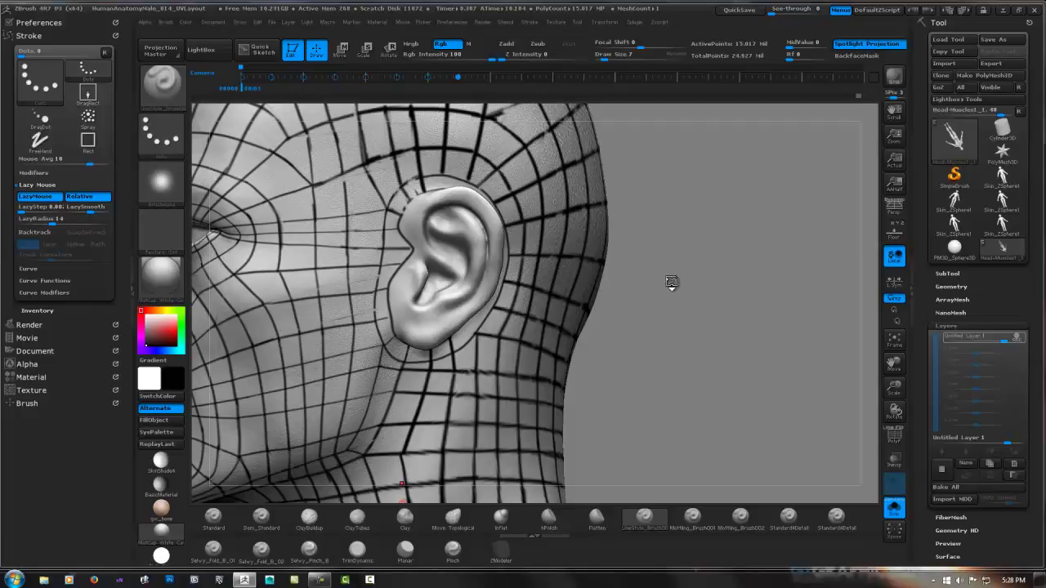
# Rotate the head and zoom in until the ear fills the view
pyautogui.moveTo(671, 282)
pyautogui.mouseDown()
pyautogui.moveTo(480, 244)
pyautogui.moveTo(497, 281)
pyautogui.mouseUp()
pyautogui.moveTo(457, 319)
pyautogui.mouseDown()
pyautogui.moveTo(444, 316)
pyautogui.moveTo(452, 362)
pyautogui.mouseUp()
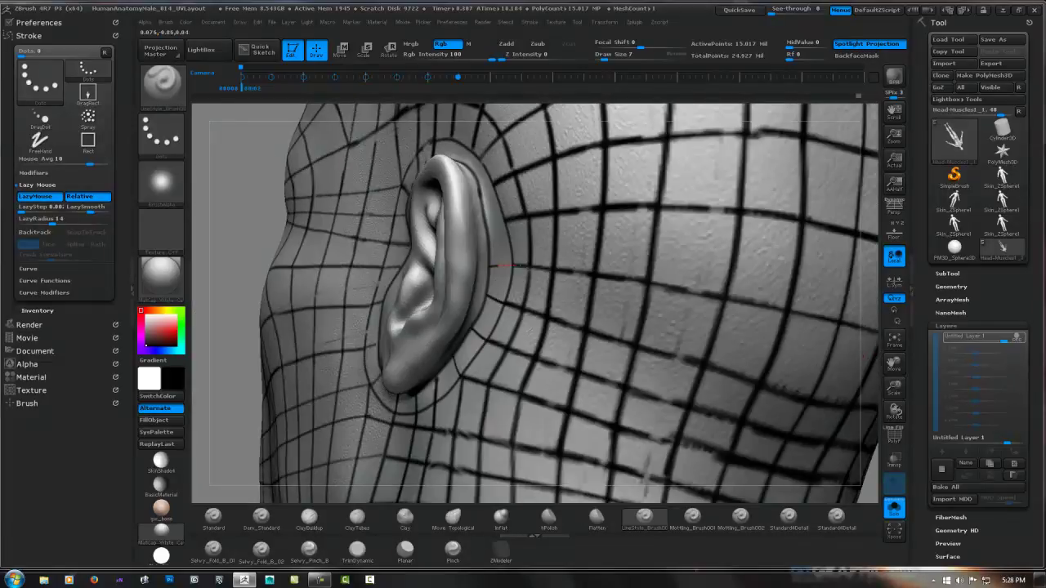
pyautogui.moveTo(490, 234); pyautogui.dragTo(485, 221, button='middle')
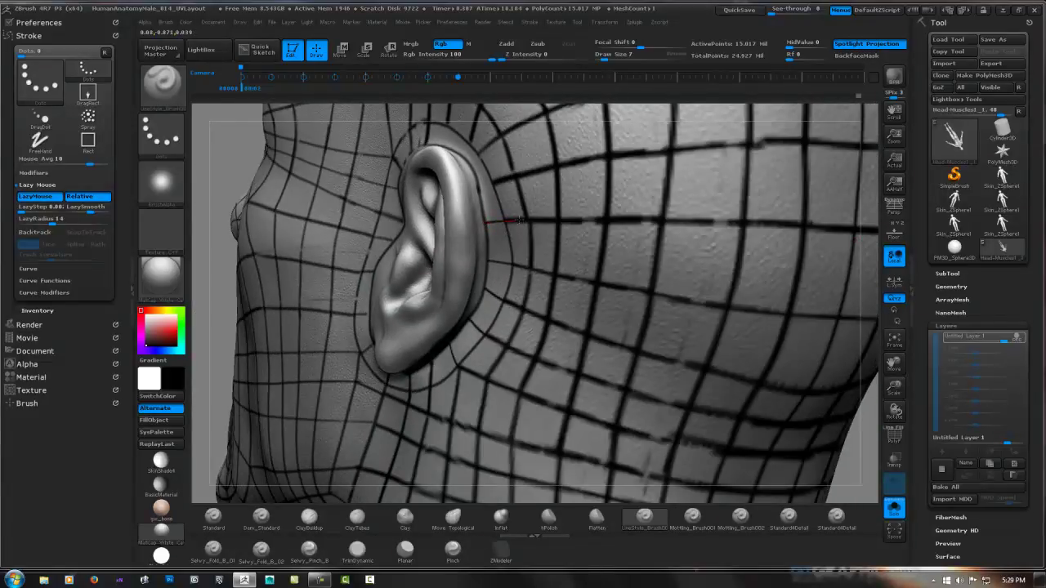
pyautogui.moveTo(493, 181)
pyautogui.mouseDown(button='middle')
pyautogui.moveTo(467, 159)
pyautogui.moveTo(487, 227)
pyautogui.moveTo(471, 238)
pyautogui.mouseUp(button='middle')
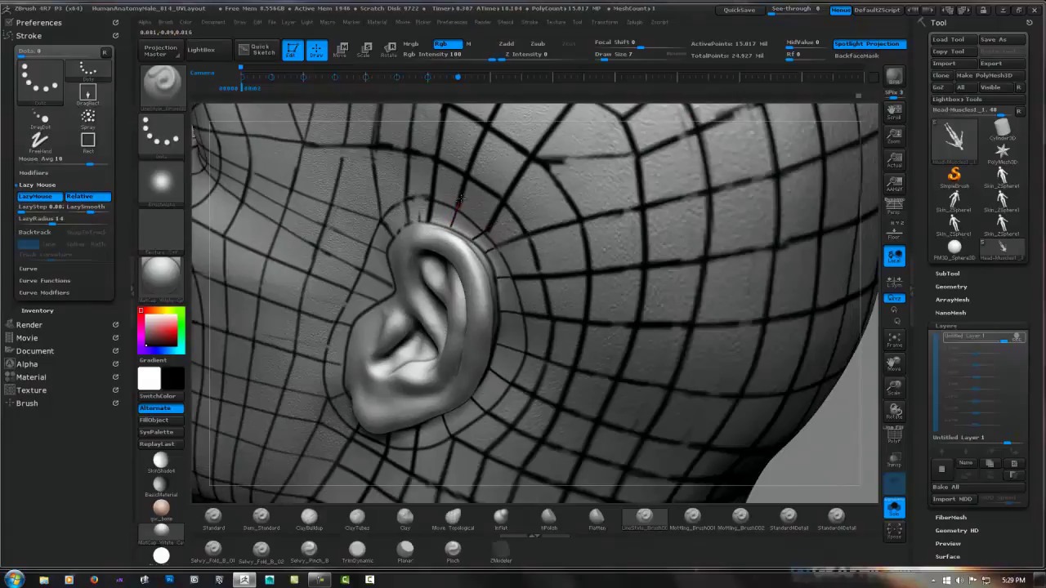
pyautogui.moveTo(460, 199)
pyautogui.mouseDown(button='middle')
pyautogui.moveTo(526, 218)
pyautogui.moveTo(458, 211)
pyautogui.moveTo(461, 256)
pyautogui.moveTo(501, 176)
pyautogui.moveTo(460, 203)
pyautogui.mouseUp(button='middle')
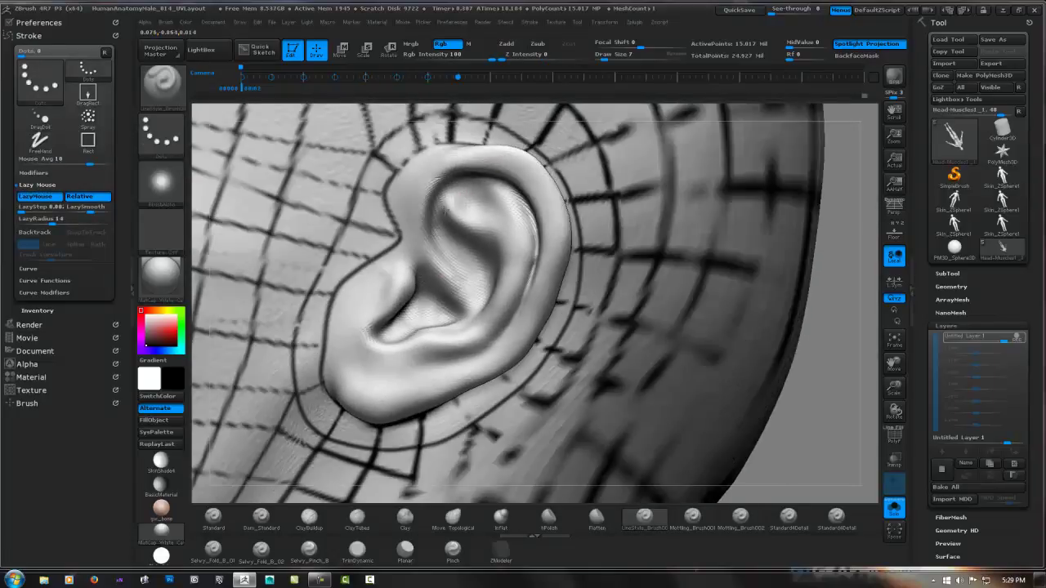
# Draw contours along the ear's upper rim, outer edge, inner rim and lower curve
pyautogui.moveTo(452, 278); pyautogui.dragTo(444, 203, button='middle')
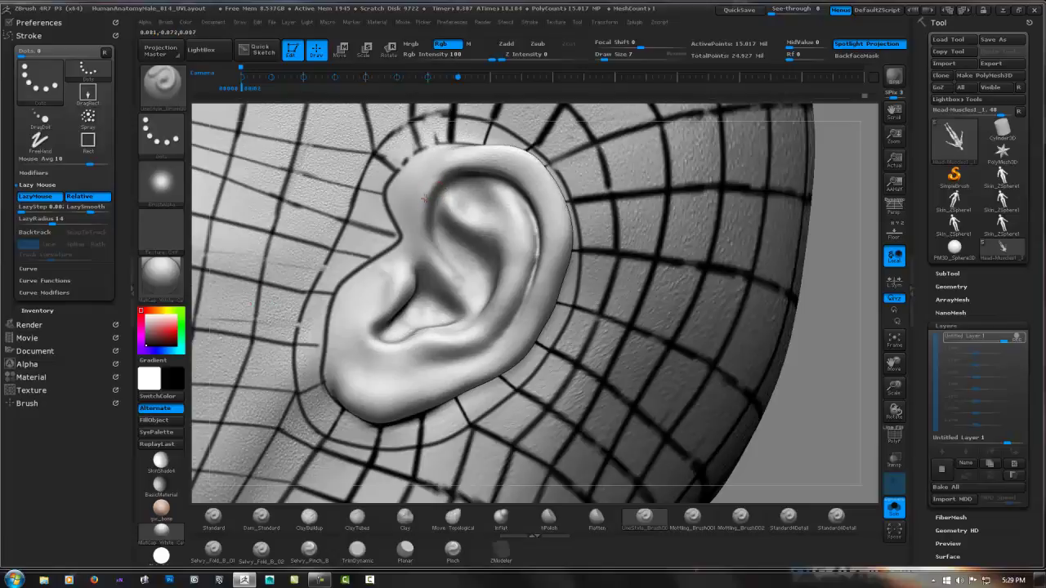
pyautogui.moveTo(437, 173)
pyautogui.mouseDown()
pyautogui.moveTo(479, 157)
pyautogui.moveTo(500, 167)
pyautogui.mouseUp()
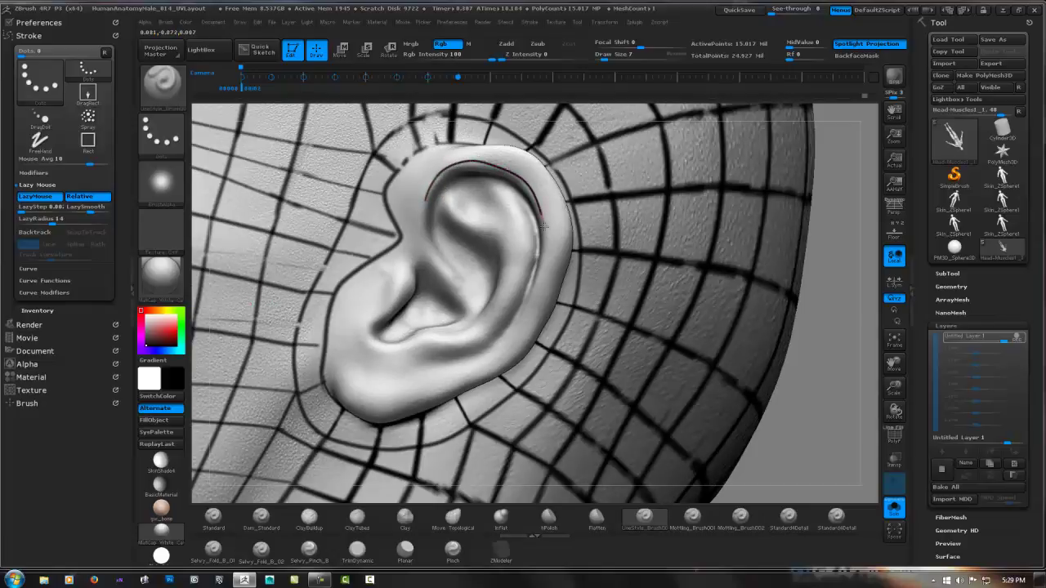
pyautogui.moveTo(542, 225)
pyautogui.mouseDown()
pyautogui.moveTo(539, 278)
pyautogui.moveTo(500, 348)
pyautogui.moveTo(418, 374)
pyautogui.mouseUp()
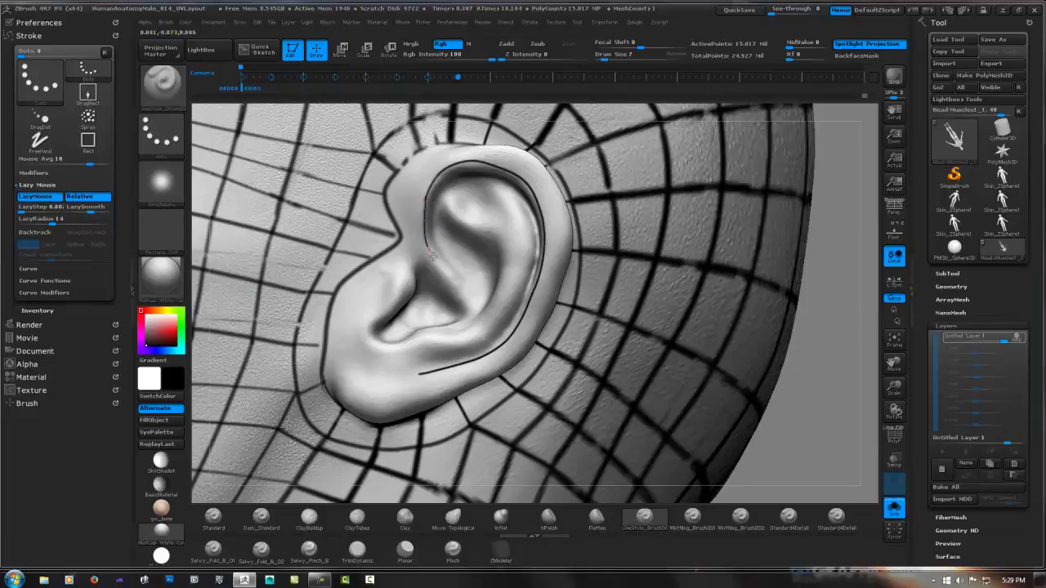
pyautogui.moveTo(433, 258)
pyautogui.mouseDown()
pyautogui.moveTo(464, 296)
pyautogui.moveTo(398, 300)
pyautogui.moveTo(367, 327)
pyautogui.moveTo(374, 353)
pyautogui.moveTo(487, 327)
pyautogui.moveTo(529, 242)
pyautogui.moveTo(527, 219)
pyautogui.moveTo(490, 188)
pyautogui.mouseUp()
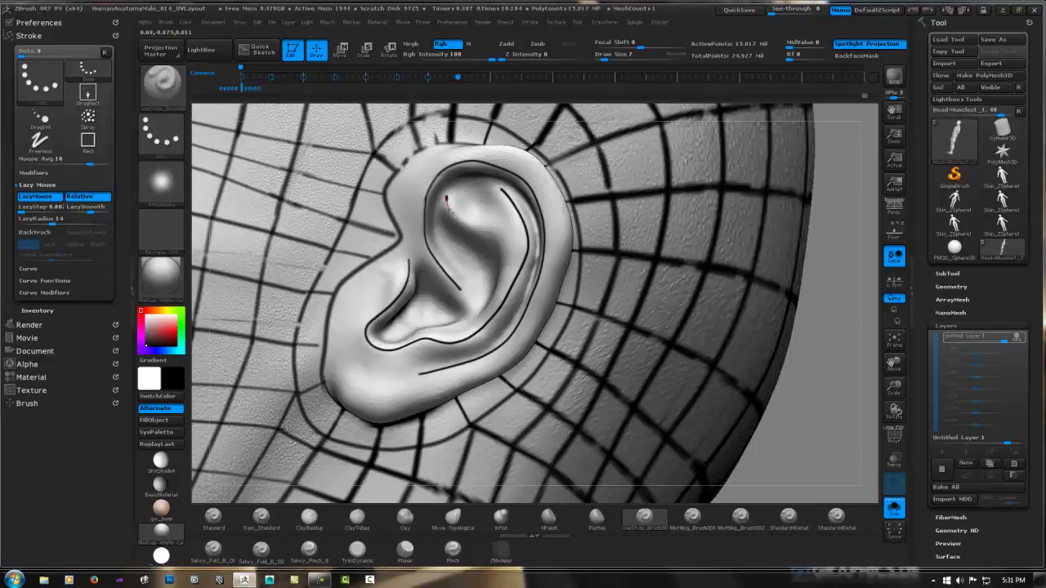
pyautogui.moveTo(457, 217); pyautogui.dragTo(482, 227)
pyautogui.moveTo(487, 312); pyautogui.dragTo(418, 335)
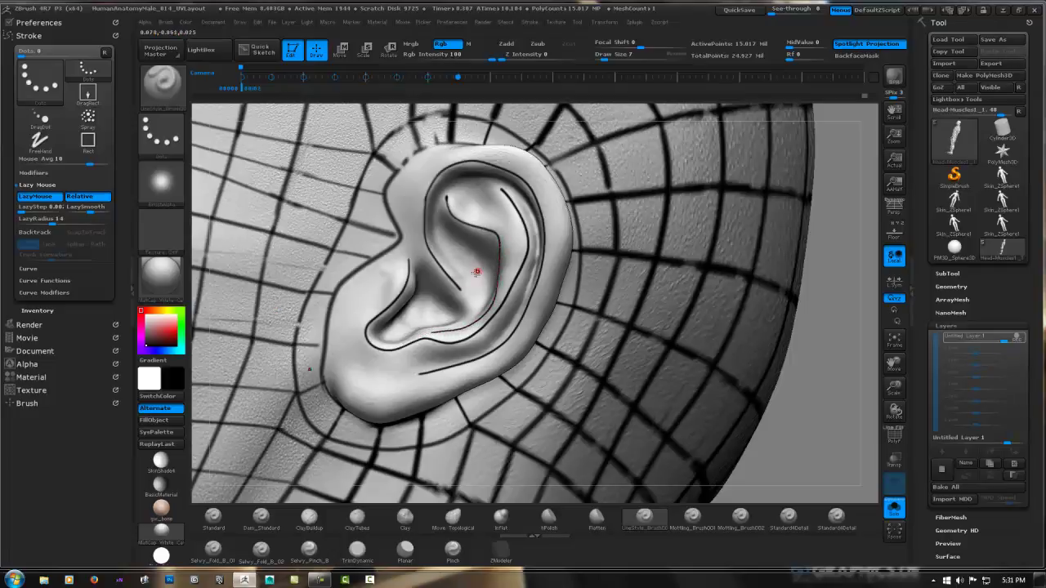
# Switch to the FreeHand stroke with BST and trace more inner-rim and lower-rim curves
pyautogui.press('b')
pyautogui.press('s')
pyautogui.press('t')
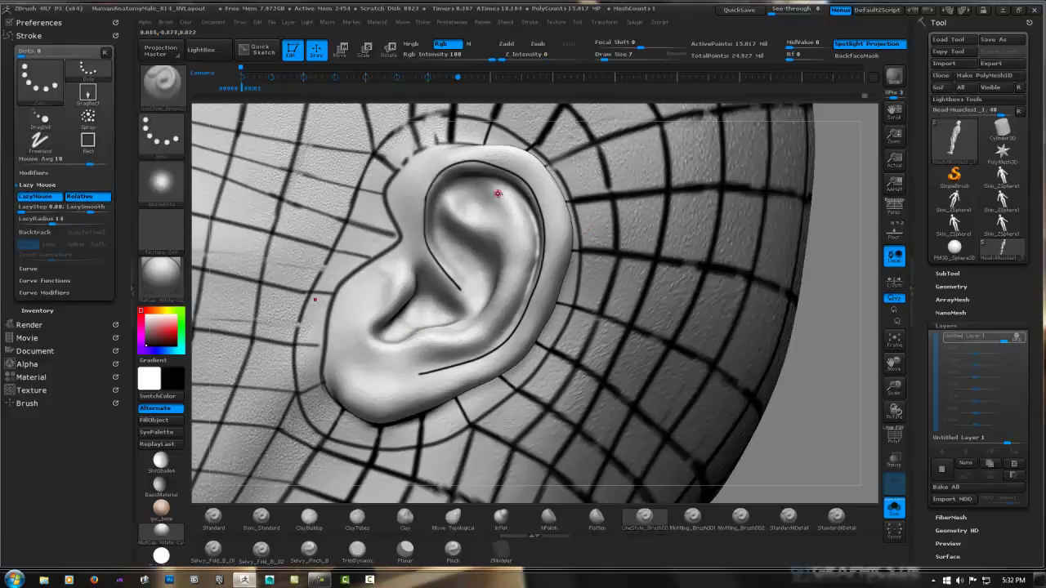
pyautogui.moveTo(500, 190); pyautogui.dragTo(531, 257)
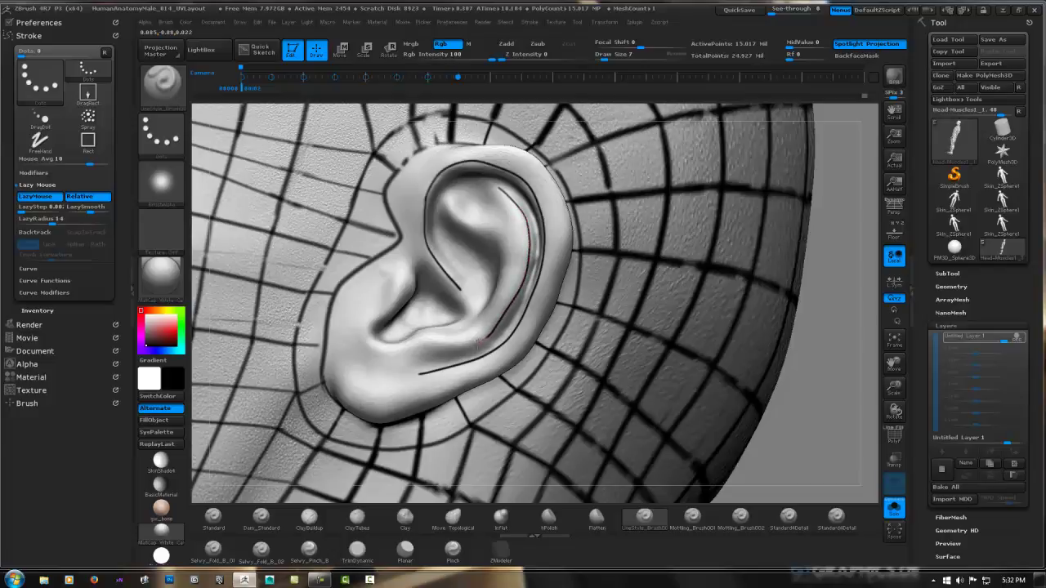
pyautogui.moveTo(422, 353)
pyautogui.mouseDown()
pyautogui.moveTo(364, 353)
pyautogui.moveTo(360, 331)
pyautogui.moveTo(409, 254)
pyautogui.mouseUp()
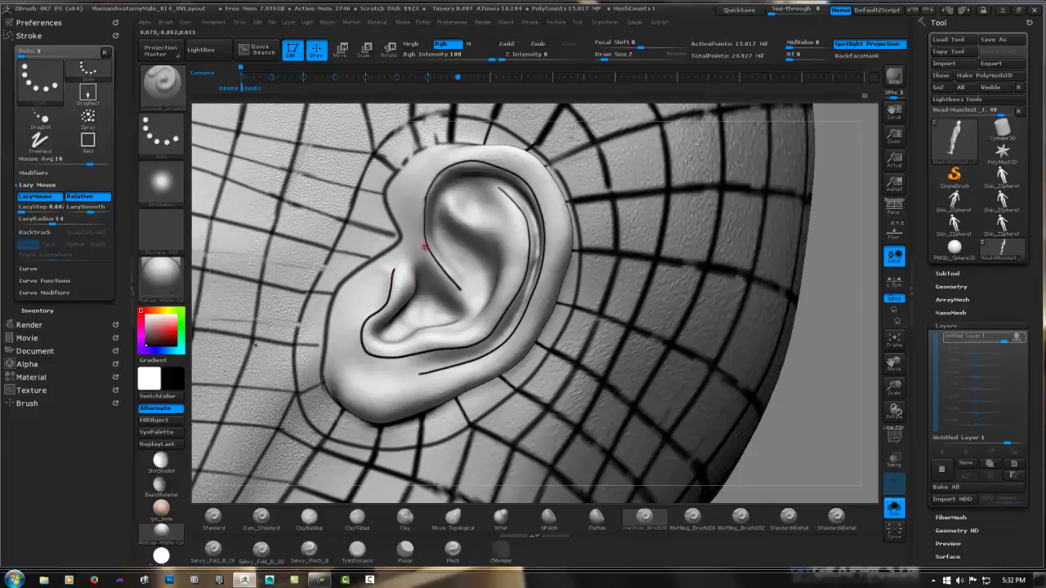
pyautogui.moveTo(489, 189)
pyautogui.mouseDown()
pyautogui.moveTo(506, 222)
pyautogui.moveTo(463, 220)
pyautogui.moveTo(453, 192)
pyautogui.moveTo(446, 218)
pyautogui.mouseUp()
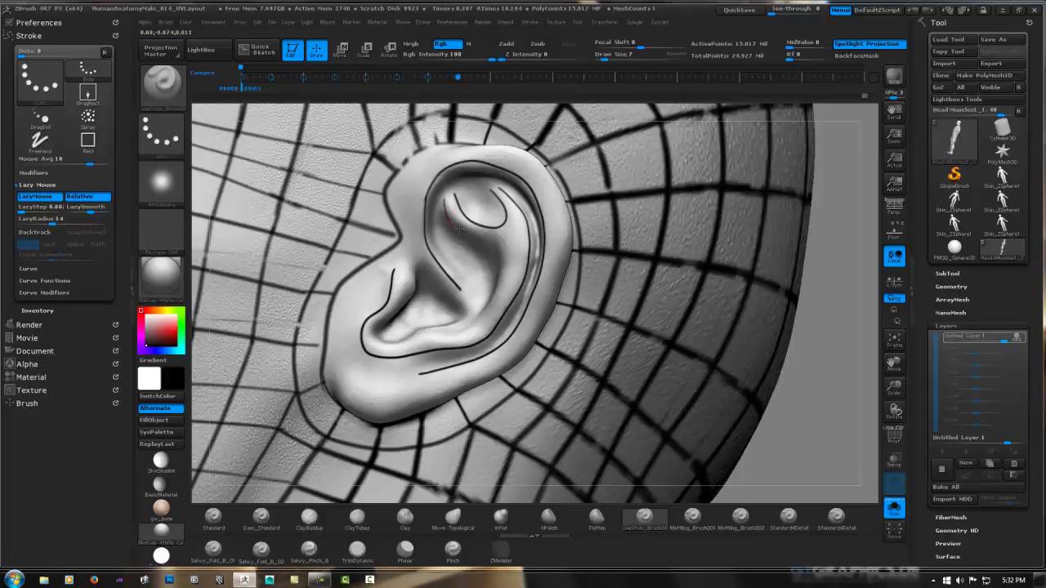
# Toggle FreeHand (BST) then back to LineStyle (BLS), and extend a curve up the ear's front edge
pyautogui.press('b')
pyautogui.press('s')
pyautogui.press('t')
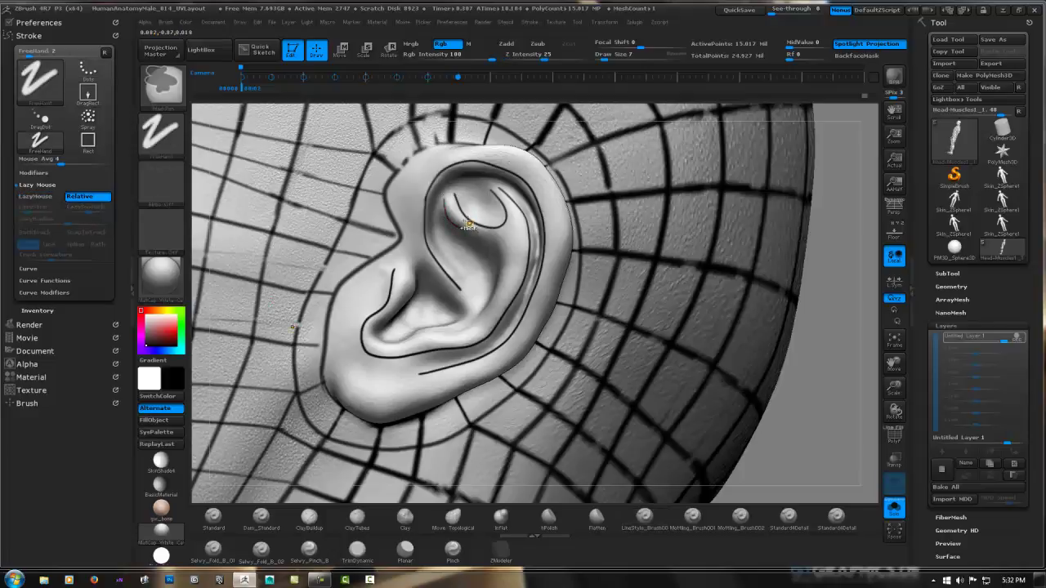
pyautogui.press('b')
pyautogui.press('l')
pyautogui.press('s')
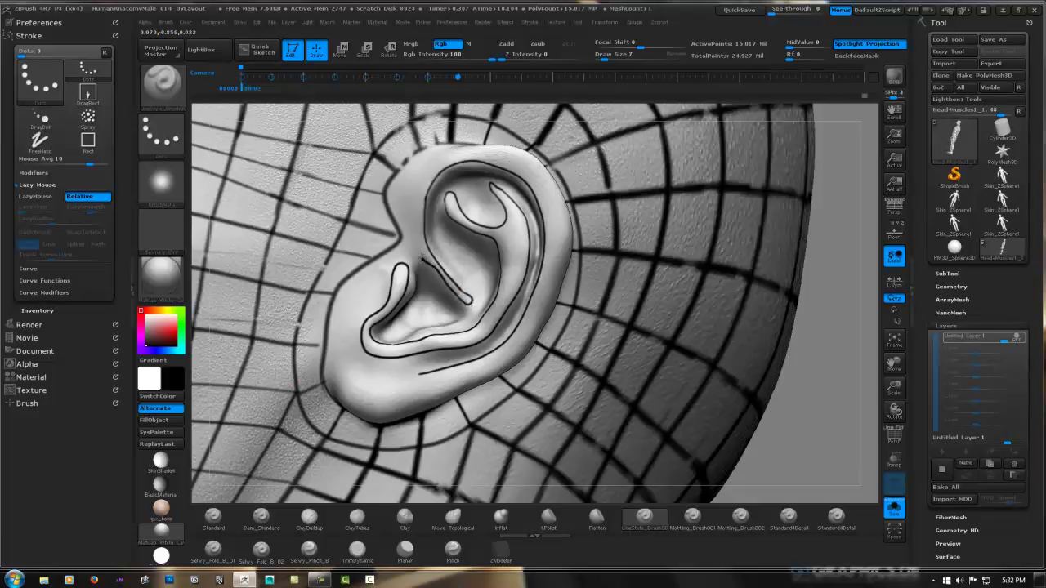
pyautogui.moveTo(413, 211); pyautogui.dragTo(429, 167)
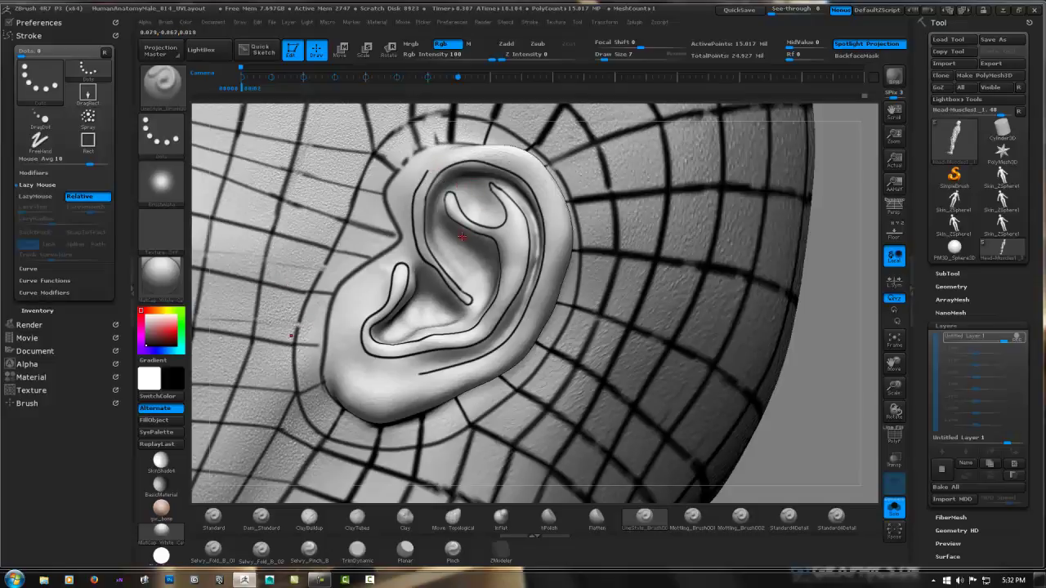
# Turn on LazyMouse and lengthen the inner-ear line down into the bowl
pyautogui.press('l')
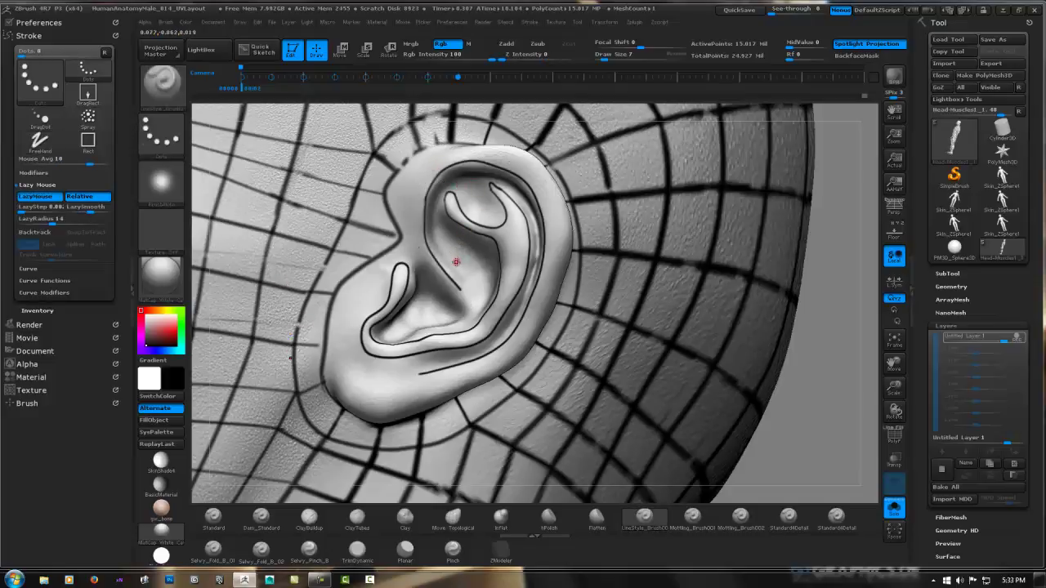
pyautogui.moveTo(456, 261); pyautogui.dragTo(463, 289)
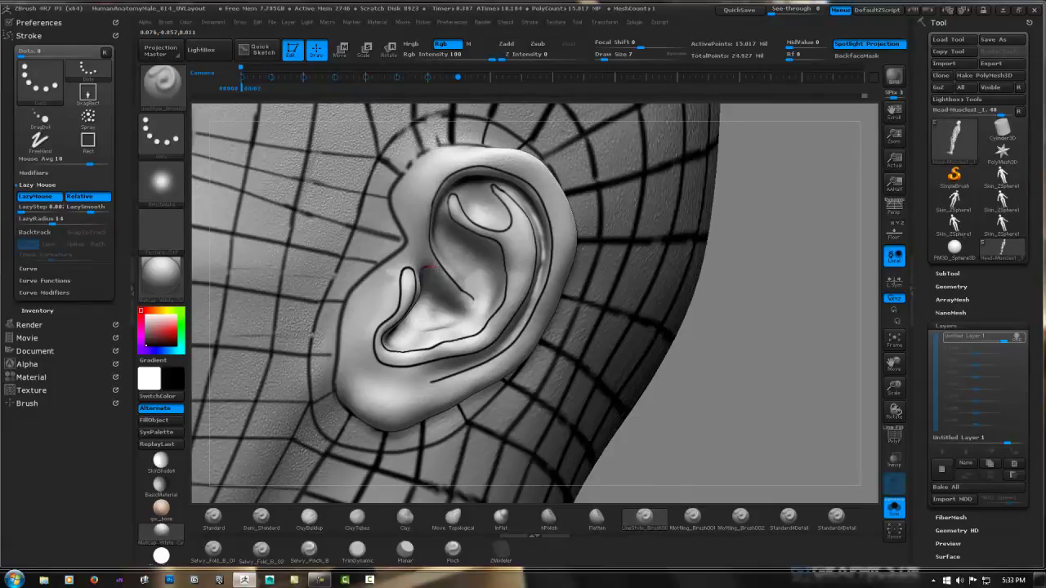
pyautogui.moveTo(459, 298); pyautogui.dragTo(473, 310)
pyautogui.moveTo(422, 231); pyautogui.dragTo(426, 276, button='right')
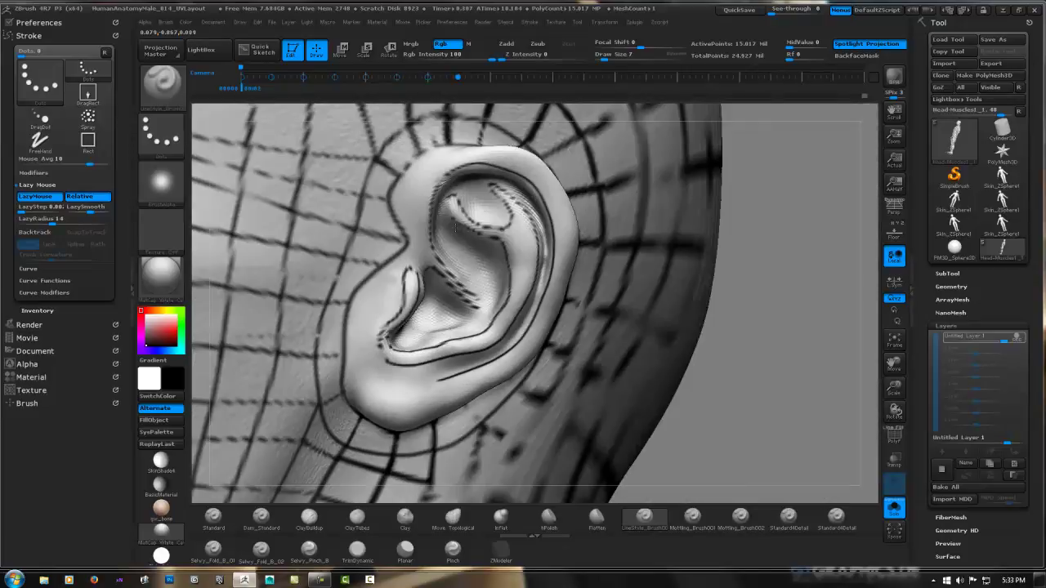
pyautogui.moveTo(448, 239)
pyautogui.mouseDown(button='right')
pyautogui.moveTo(456, 220)
pyautogui.moveTo(408, 219)
pyautogui.moveTo(398, 284)
pyautogui.mouseUp(button='right')
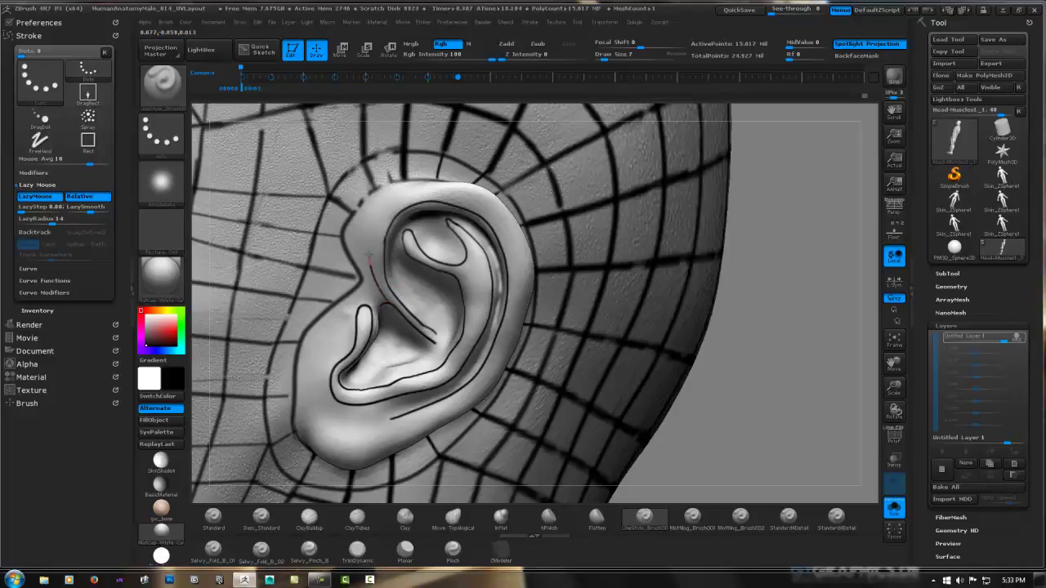
pyautogui.moveTo(397, 206); pyautogui.dragTo(400, 250, button='right')
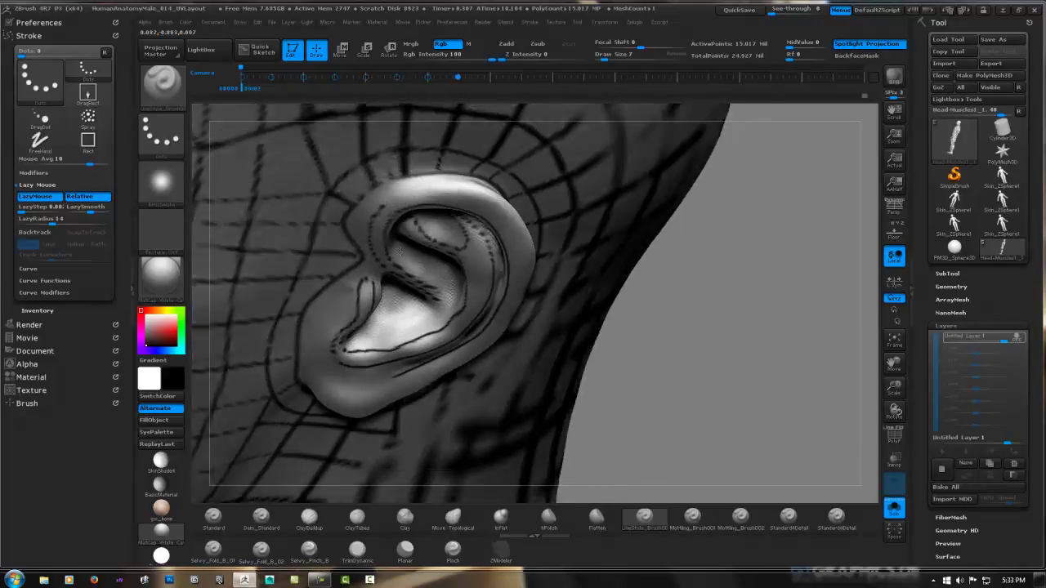
# Draw contours down the ear rim, around the earlobe and along the ear's front edge
pyautogui.moveTo(382, 201)
pyautogui.mouseDown()
pyautogui.moveTo(485, 193)
pyautogui.moveTo(544, 261)
pyautogui.mouseUp()
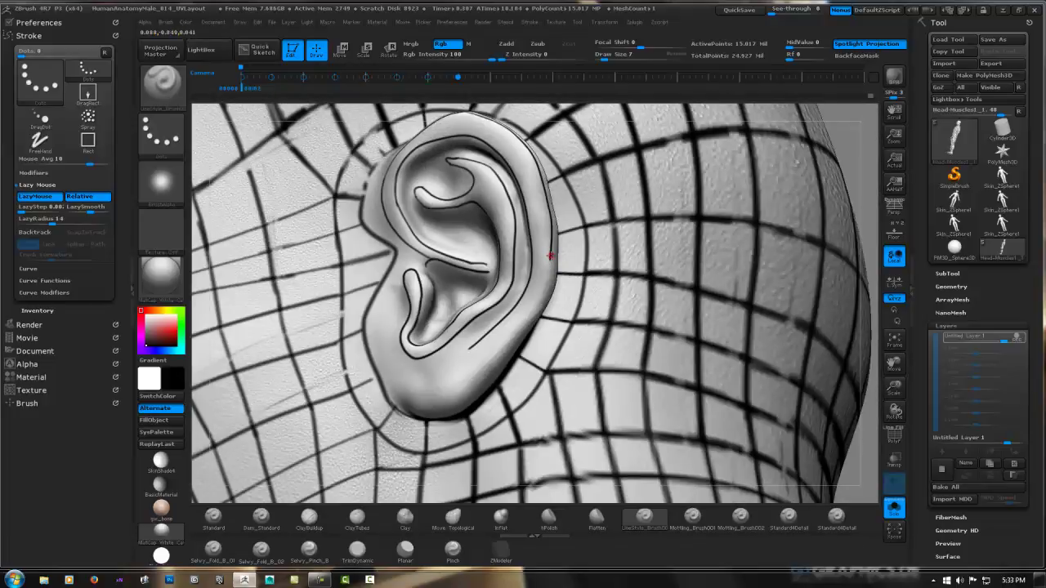
pyautogui.moveTo(546, 276); pyautogui.dragTo(537, 305)
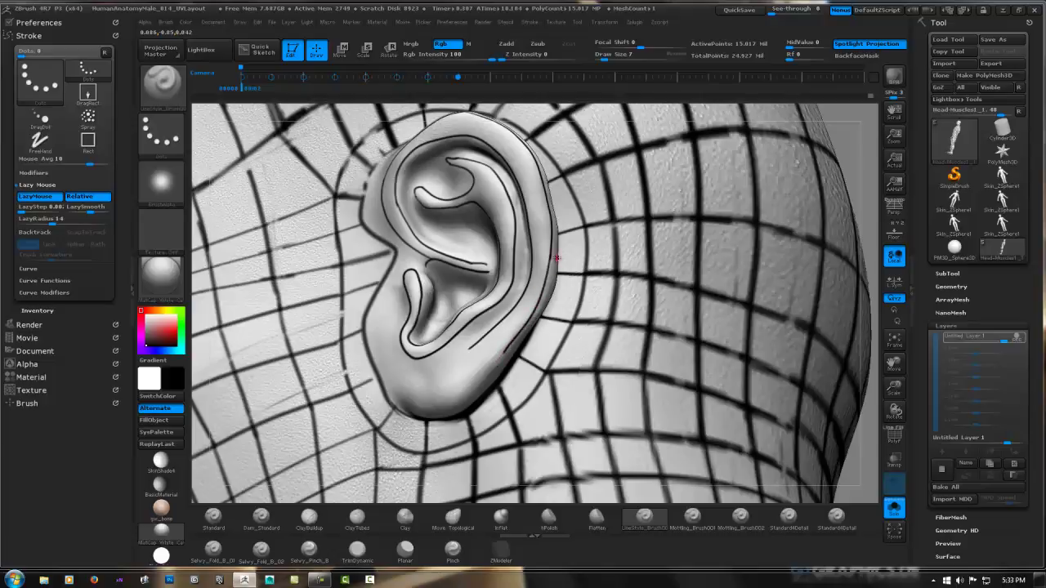
pyautogui.moveTo(506, 314); pyautogui.dragTo(521, 320, button='right')
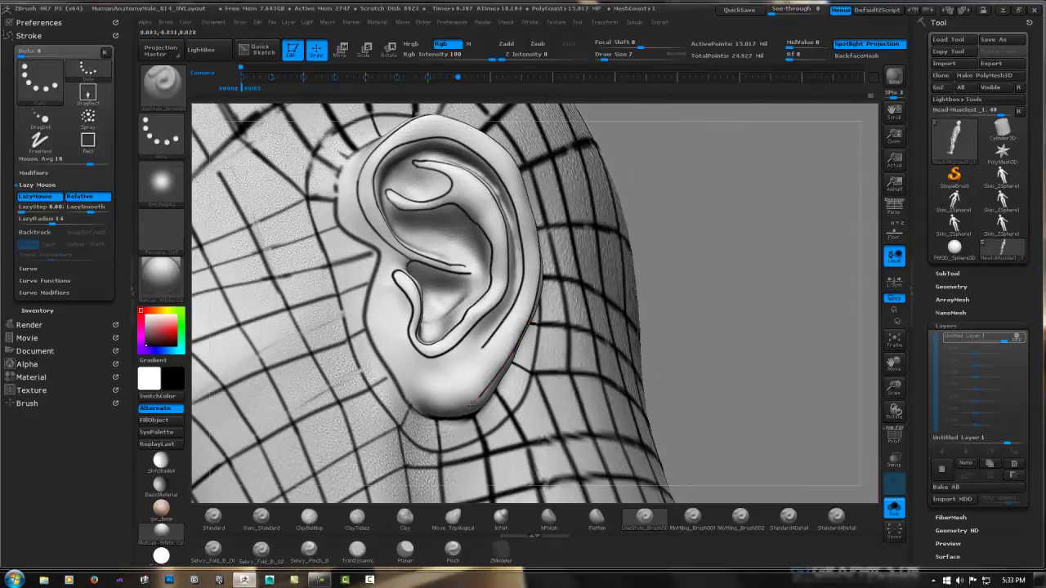
pyautogui.moveTo(453, 406); pyautogui.dragTo(413, 337)
pyautogui.moveTo(388, 259)
pyautogui.mouseDown()
pyautogui.moveTo(391, 348)
pyautogui.moveTo(413, 385)
pyautogui.mouseUp()
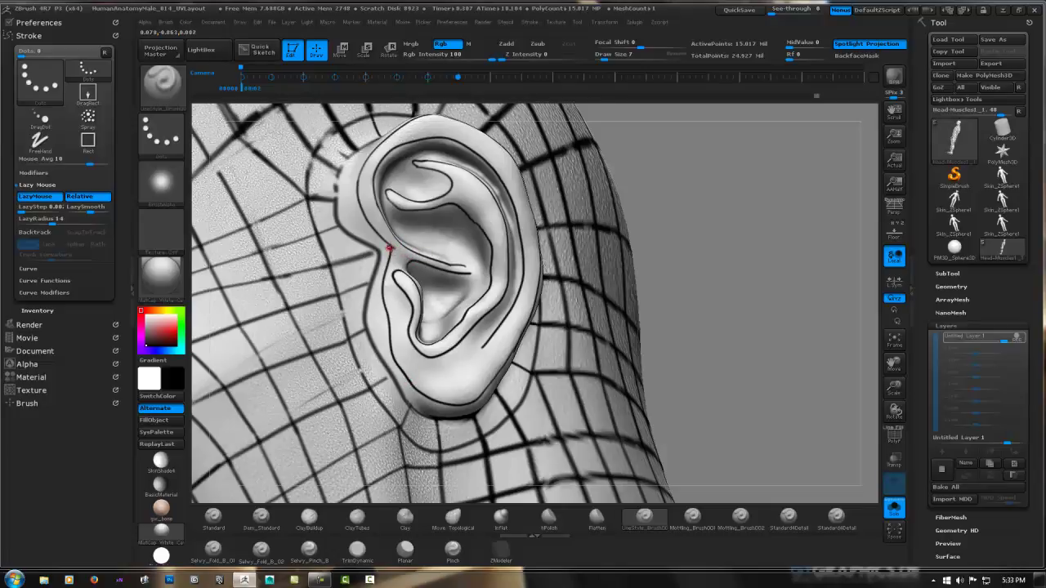
pyautogui.moveTo(776, 261); pyautogui.dragTo(457, 245)
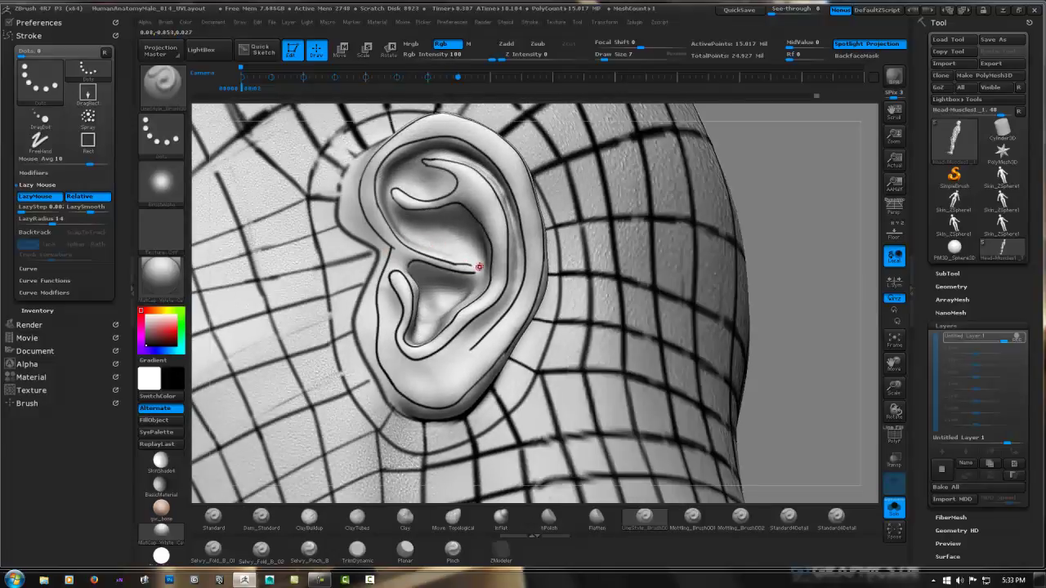
pyautogui.moveTo(440, 262); pyautogui.dragTo(455, 218)
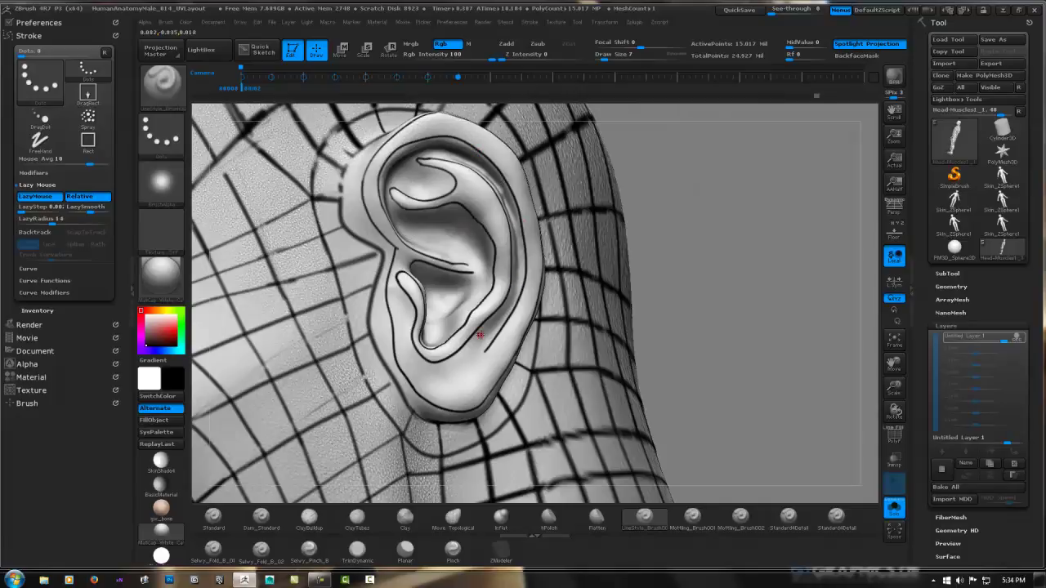
pyautogui.moveTo(480, 332)
pyautogui.mouseDown()
pyautogui.moveTo(492, 347)
pyautogui.moveTo(472, 364)
pyautogui.moveTo(419, 371)
pyautogui.moveTo(404, 357)
pyautogui.moveTo(391, 278)
pyautogui.mouseUp()
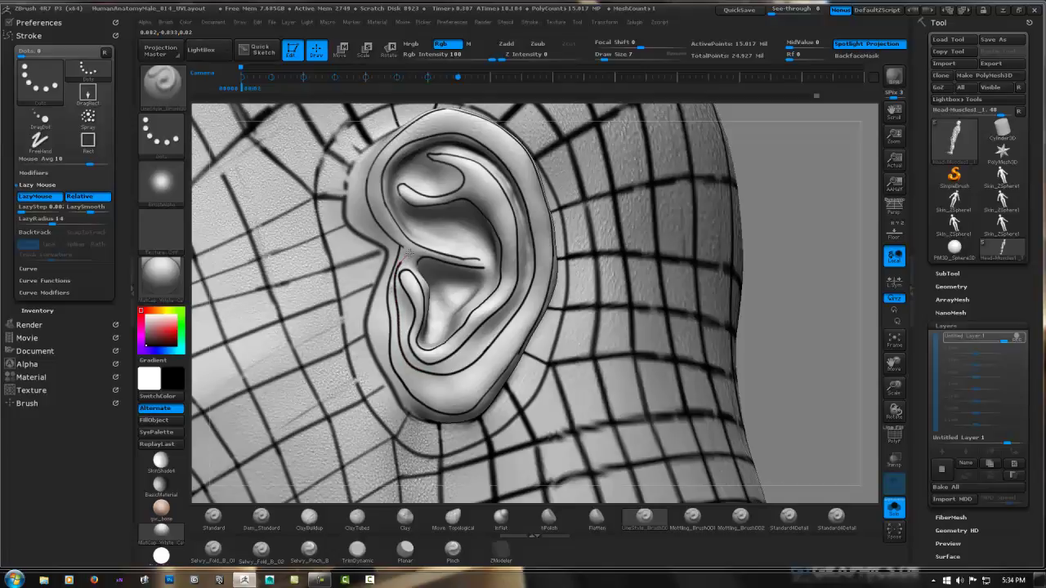
pyautogui.moveTo(406, 255)
pyautogui.mouseDown()
pyautogui.moveTo(481, 267)
pyautogui.moveTo(439, 261)
pyautogui.mouseUp()
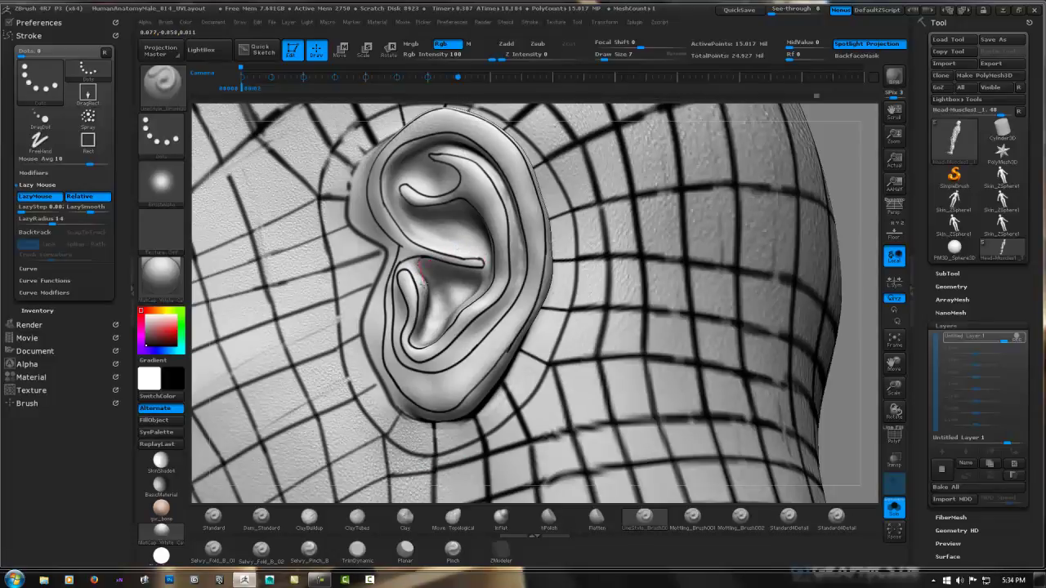
pyautogui.moveTo(422, 261); pyautogui.dragTo(392, 302)
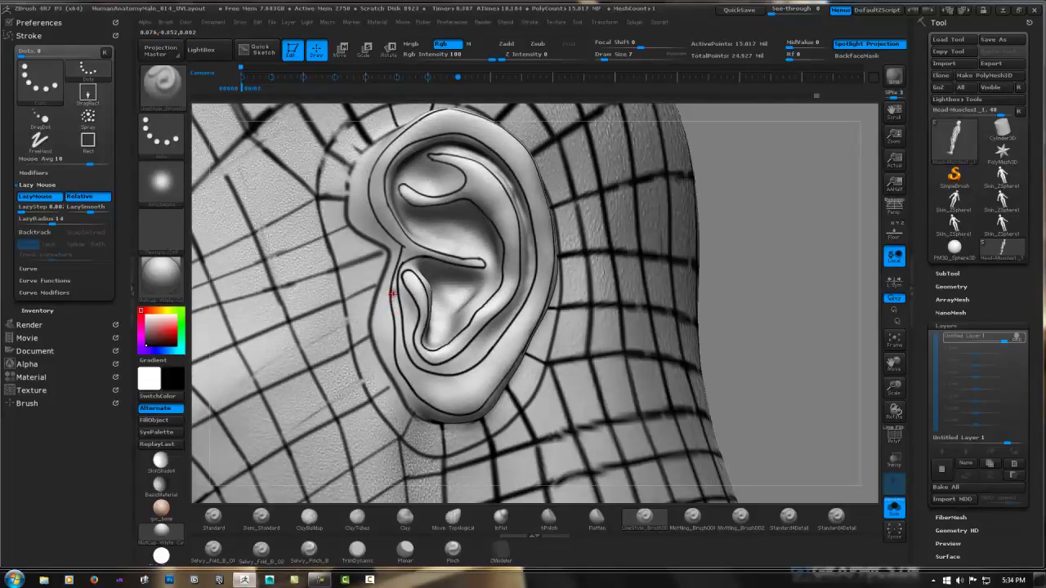
# Trace contours down the ear's outer edge and a short line inside the ear
pyautogui.press('b')
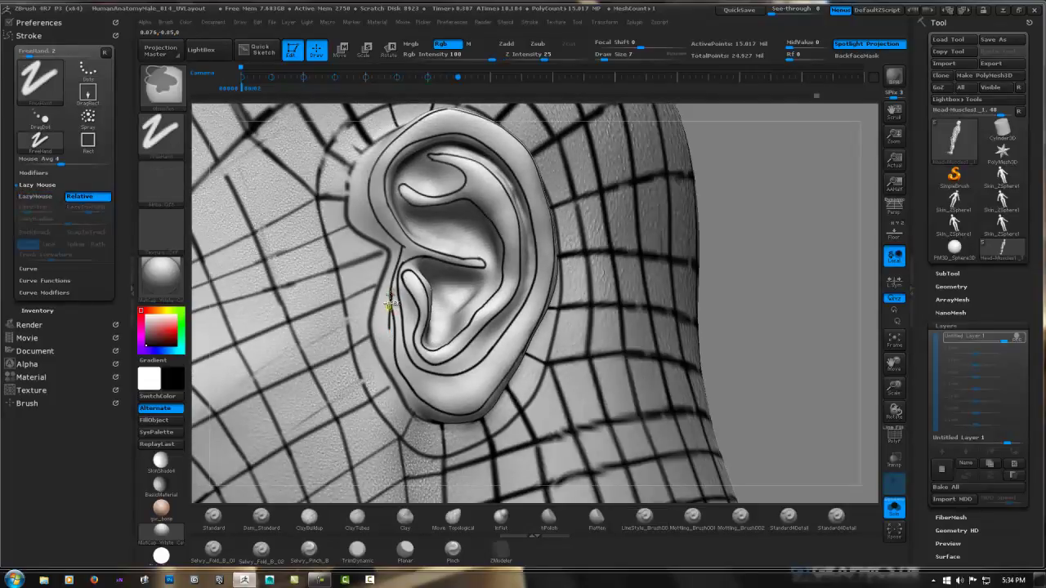
pyautogui.press('b')
pyautogui.moveTo(388, 319); pyautogui.dragTo(409, 390)
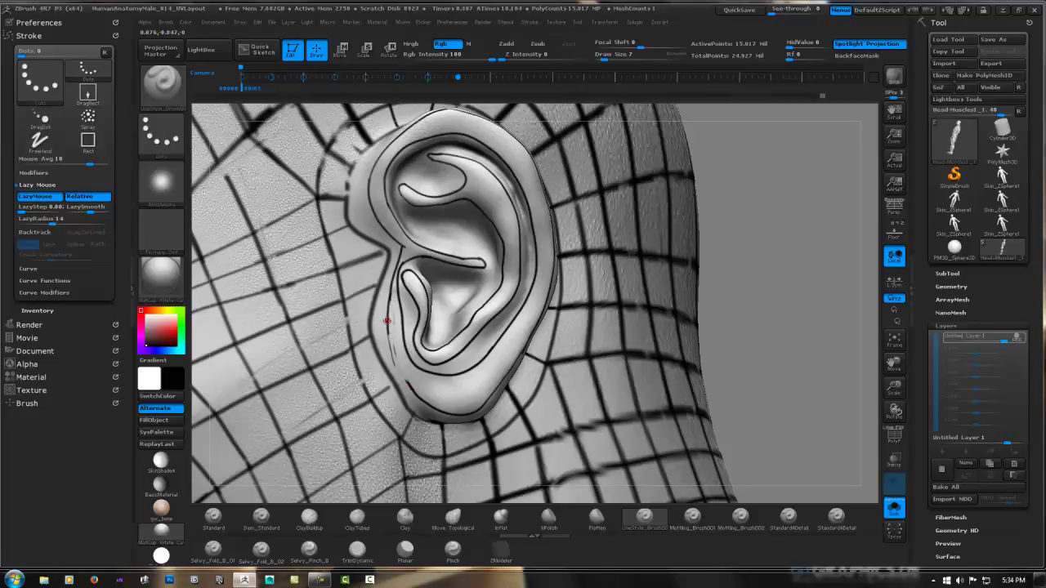
pyautogui.moveTo(388, 320); pyautogui.dragTo(410, 388)
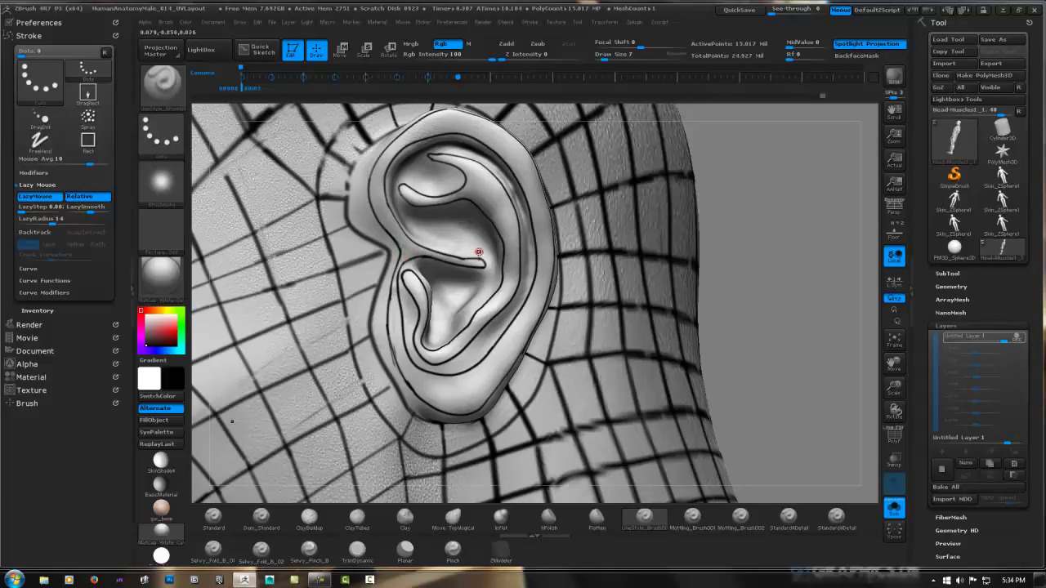
pyautogui.moveTo(498, 225)
pyautogui.mouseDown(button='right')
pyautogui.moveTo(468, 214)
pyautogui.moveTo(482, 222)
pyautogui.moveTo(472, 215)
pyautogui.moveTo(436, 265)
pyautogui.moveTo(461, 265)
pyautogui.moveTo(451, 251)
pyautogui.moveTo(403, 246)
pyautogui.mouseUp(button='right')
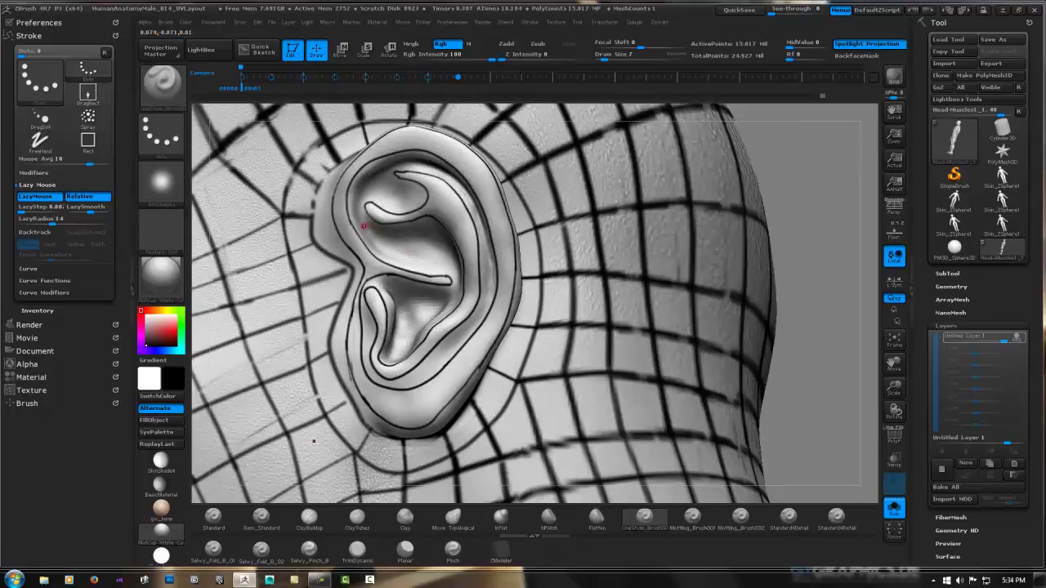
pyautogui.moveTo(364, 227); pyautogui.dragTo(381, 237)
# Draw contours across the ear ridge and along the inner and outer folds
pyautogui.moveTo(449, 269); pyautogui.dragTo(395, 253, button='right')
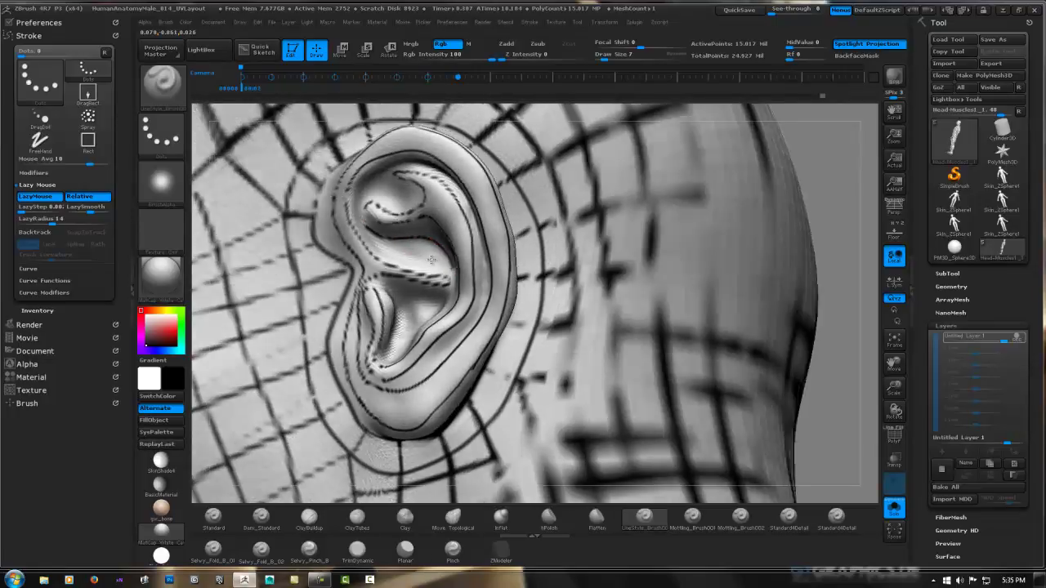
pyautogui.moveTo(397, 253); pyautogui.dragTo(448, 265)
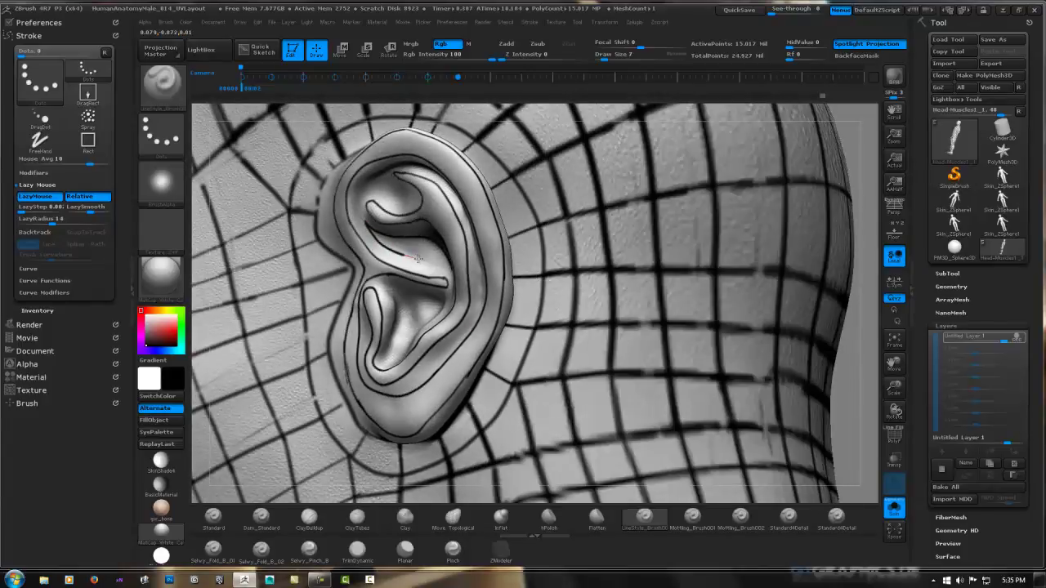
pyautogui.moveTo(446, 267); pyautogui.dragTo(448, 267, button='right')
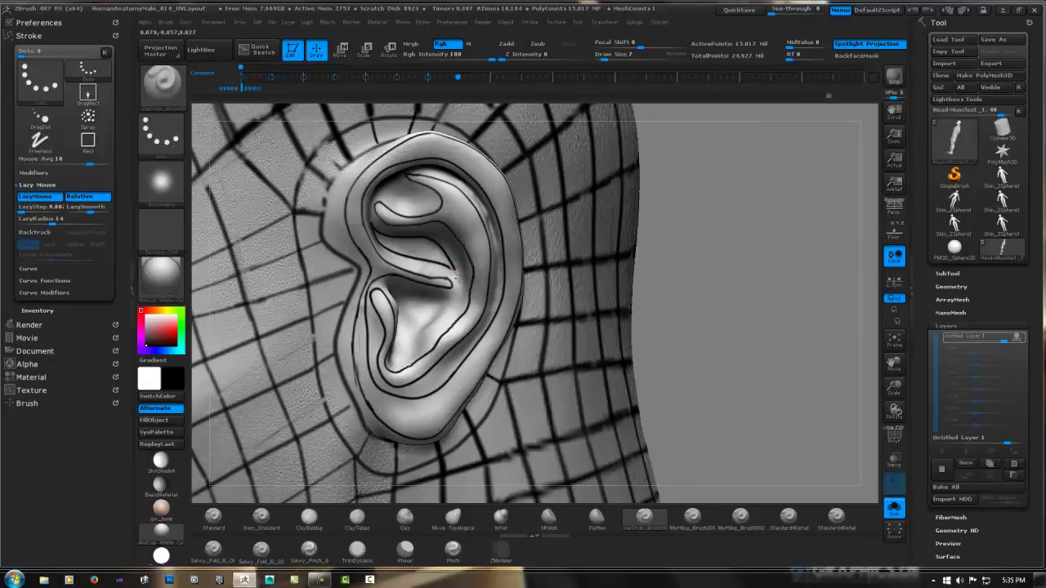
pyautogui.moveTo(458, 280); pyautogui.dragTo(458, 284)
pyautogui.moveTo(462, 280)
pyautogui.mouseDown()
pyautogui.moveTo(456, 304)
pyautogui.moveTo(400, 359)
pyautogui.mouseUp()
pyautogui.moveTo(427, 313)
pyautogui.mouseDown()
pyautogui.moveTo(408, 297)
pyautogui.moveTo(385, 333)
pyautogui.moveTo(393, 362)
pyautogui.moveTo(406, 352)
pyautogui.mouseUp()
pyautogui.moveTo(455, 277); pyautogui.dragTo(453, 234)
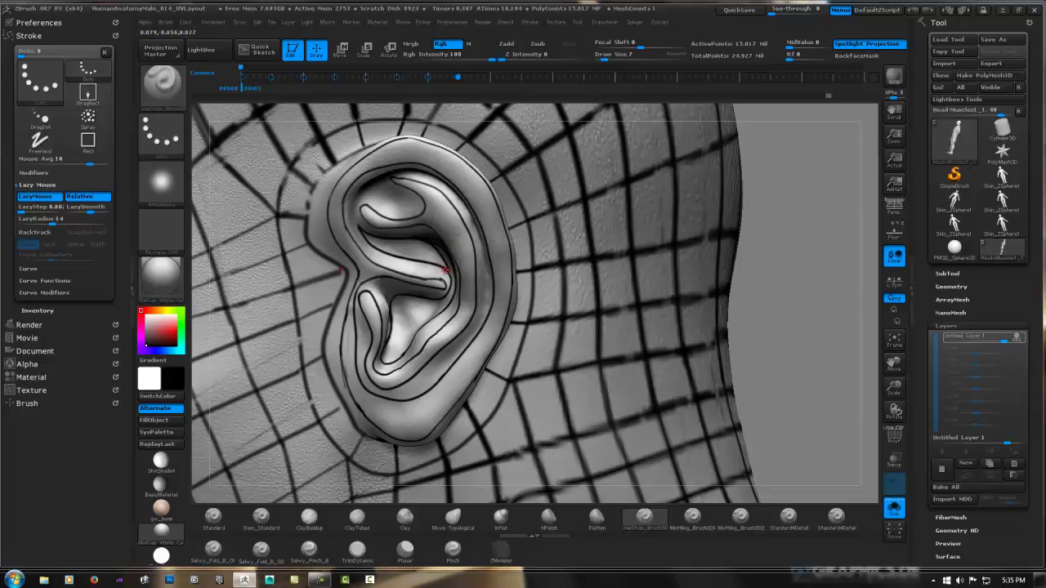
pyautogui.moveTo(444, 270); pyautogui.dragTo(442, 258)
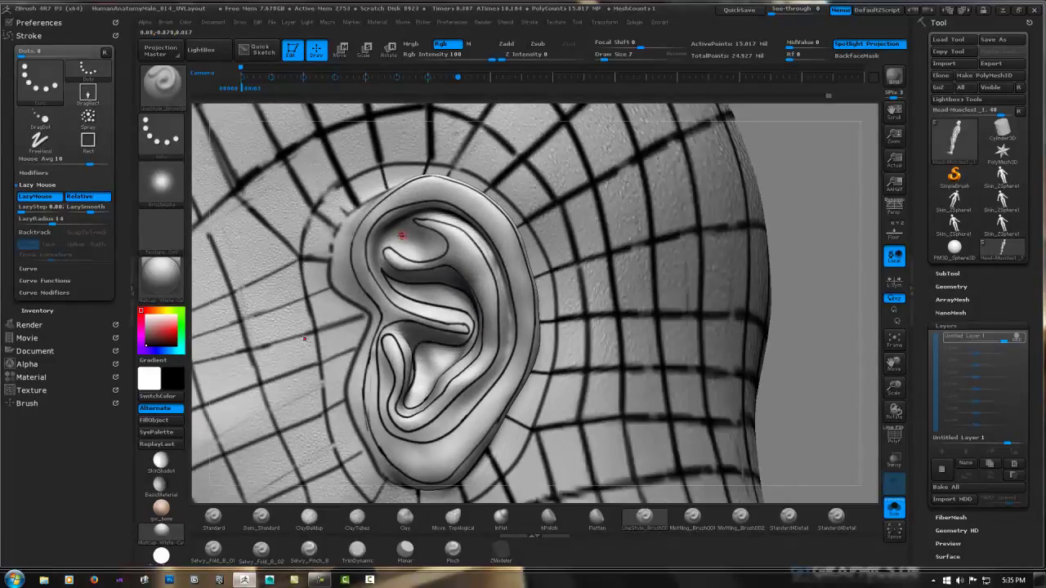
# Add contours down and up inside the ear and along the rim, ending on a frontal close-up
pyautogui.moveTo(385, 237)
pyautogui.mouseDown()
pyautogui.moveTo(421, 253)
pyautogui.moveTo(433, 242)
pyautogui.mouseUp()
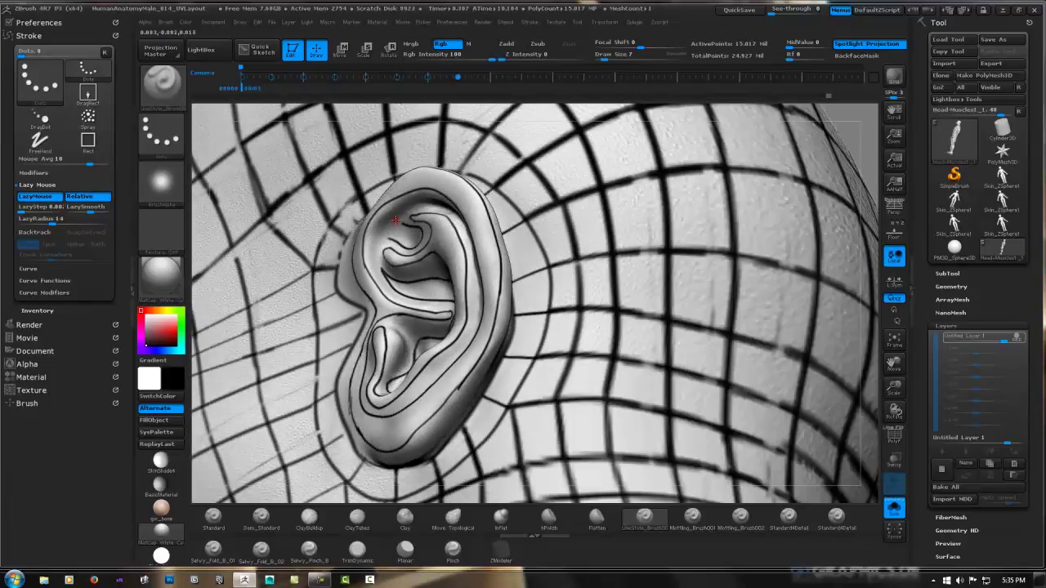
pyautogui.moveTo(383, 271)
pyautogui.mouseDown()
pyautogui.moveTo(378, 234)
pyautogui.moveTo(418, 205)
pyautogui.mouseUp()
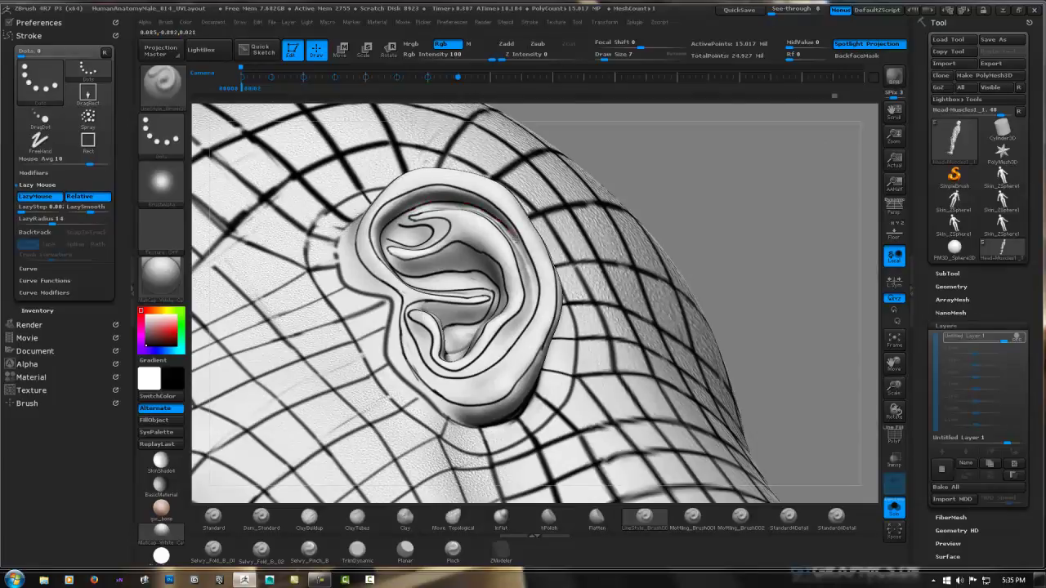
pyautogui.moveTo(519, 243)
pyautogui.mouseDown()
pyautogui.moveTo(529, 314)
pyautogui.moveTo(500, 343)
pyautogui.mouseUp()
pyautogui.moveTo(523, 280)
pyautogui.mouseDown(button='right')
pyautogui.moveTo(526, 319)
pyautogui.moveTo(533, 308)
pyautogui.moveTo(497, 280)
pyautogui.mouseUp(button='right')
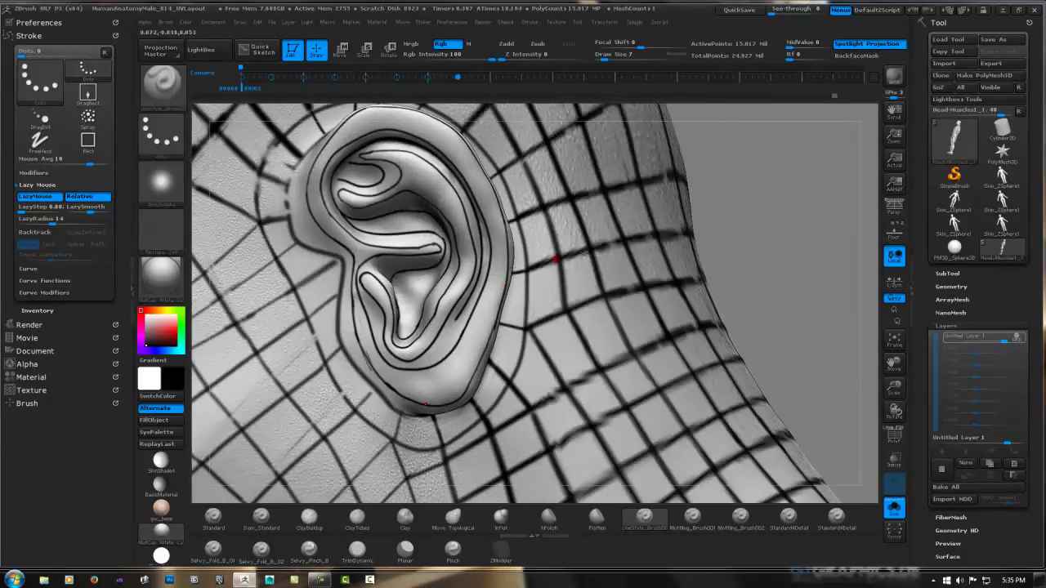
pyautogui.moveTo(788, 204)
pyautogui.mouseDown(button='right')
pyautogui.moveTo(507, 213)
pyautogui.moveTo(445, 193)
pyautogui.moveTo(432, 221)
pyautogui.mouseUp(button='right')
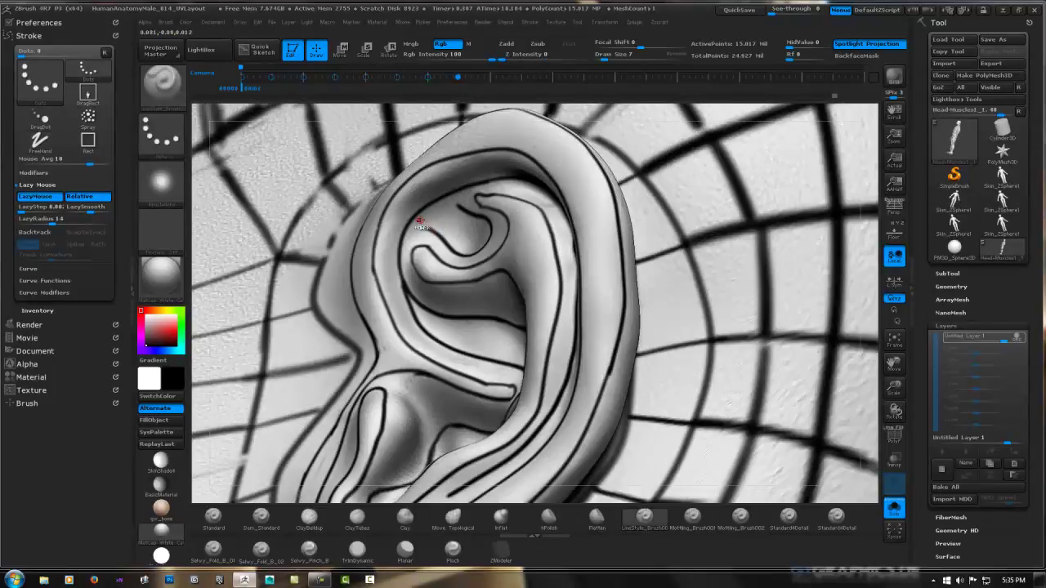
# Draw two contour strokes inside the ear's bowl, then QuickSave the project
pyautogui.press('ctrl')
pyautogui.moveTo(479, 215)
pyautogui.mouseDown()
pyautogui.moveTo(512, 263)
pyautogui.moveTo(461, 251)
pyautogui.moveTo(462, 286)
pyautogui.moveTo(477, 258)
pyautogui.moveTo(471, 272)
pyautogui.moveTo(445, 284)
pyautogui.moveTo(423, 320)
pyautogui.mouseUp()
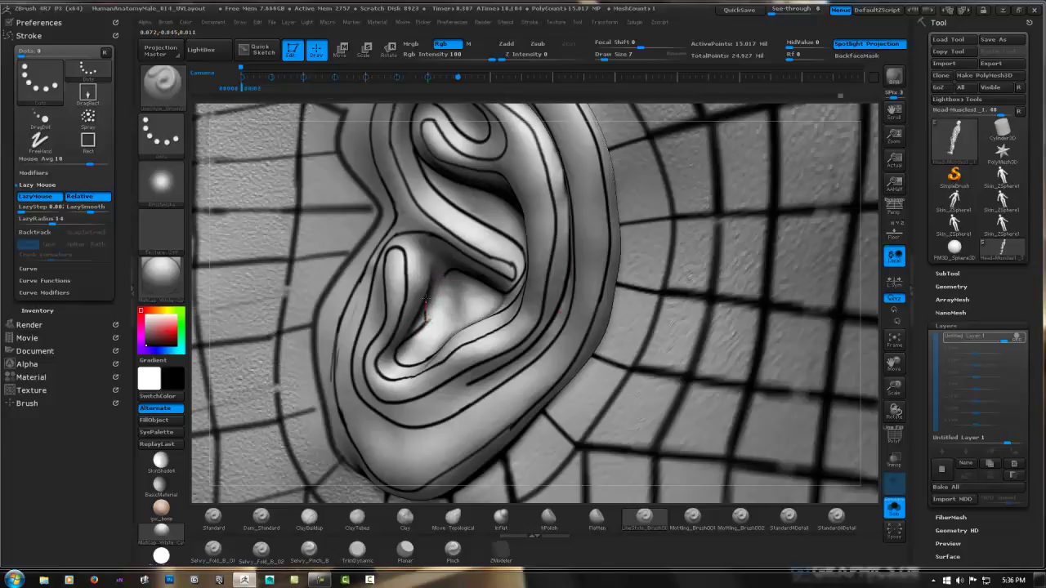
pyautogui.moveTo(458, 285)
pyautogui.mouseDown()
pyautogui.moveTo(452, 309)
pyautogui.moveTo(429, 304)
pyautogui.mouseUp()
pyautogui.moveTo(426, 315); pyautogui.dragTo(411, 335)
pyautogui.moveTo(452, 279); pyautogui.dragTo(469, 272)
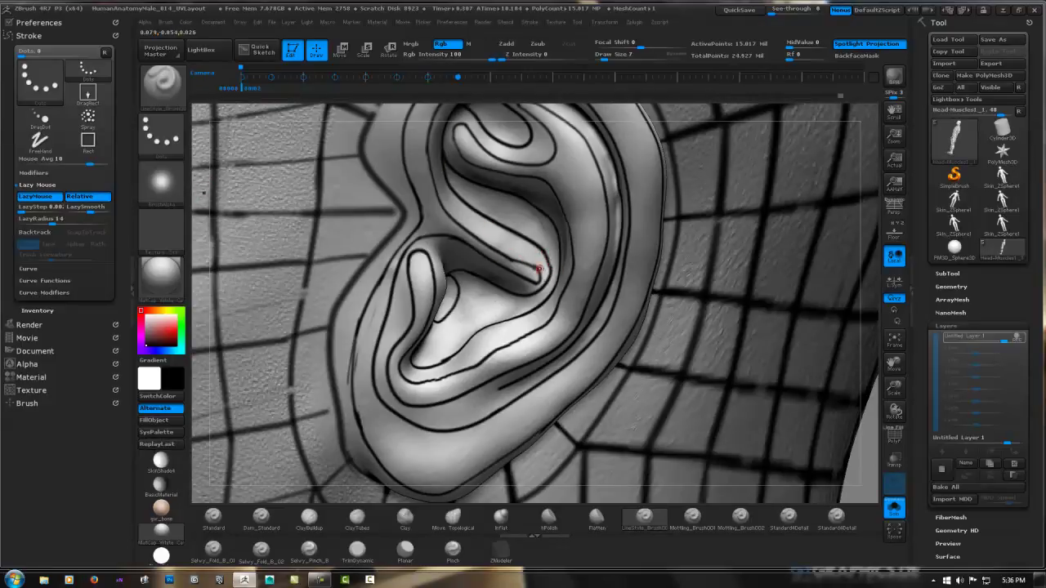
pyautogui.moveTo(539, 270); pyautogui.dragTo(566, 243)
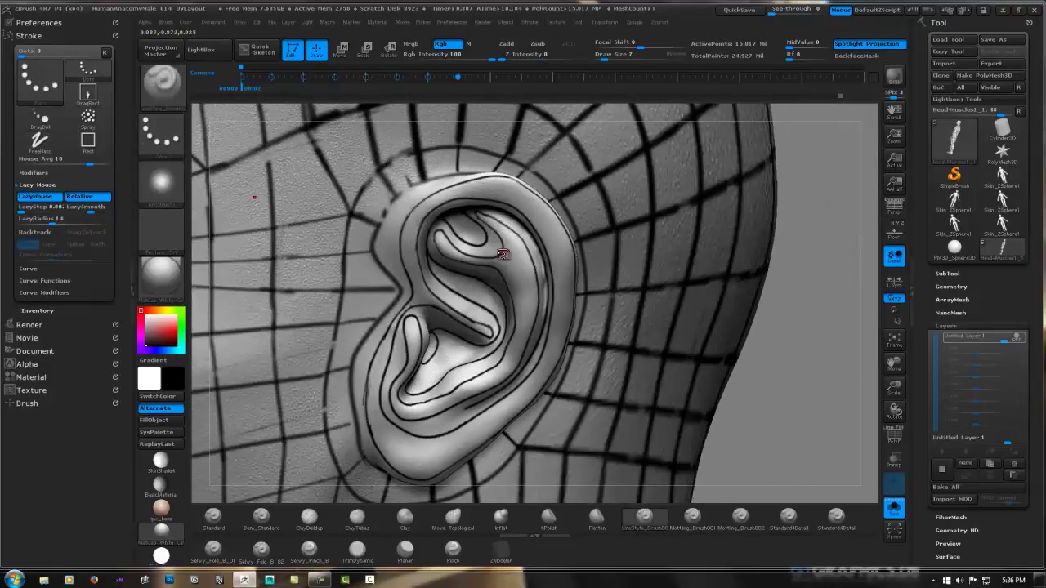
pyautogui.click(741, 11)
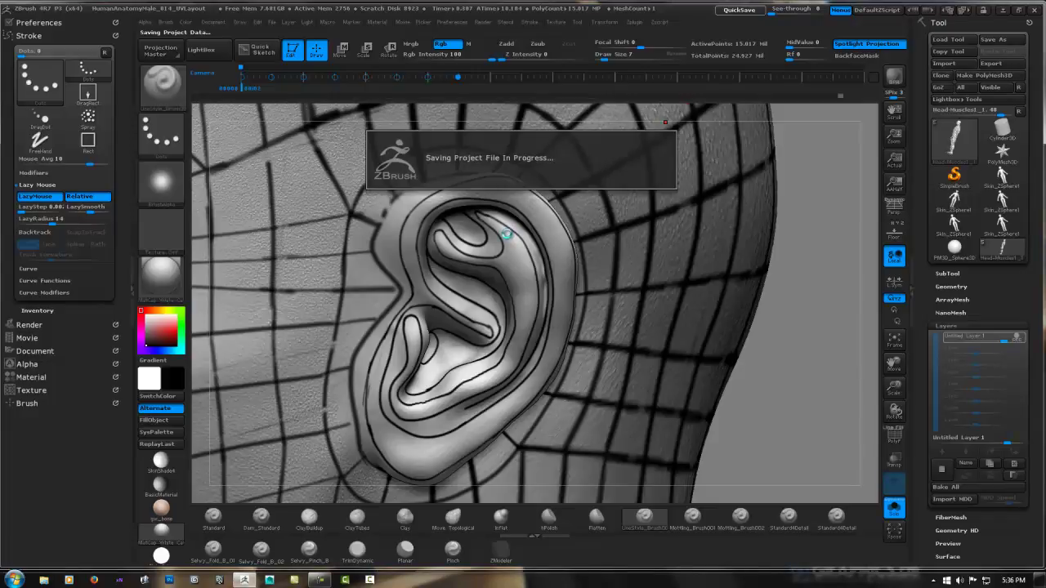
# Rotate and zoom back onto the ear once the QuickSave completes
pyautogui.moveTo(506, 234); pyautogui.dragTo(406, 281)
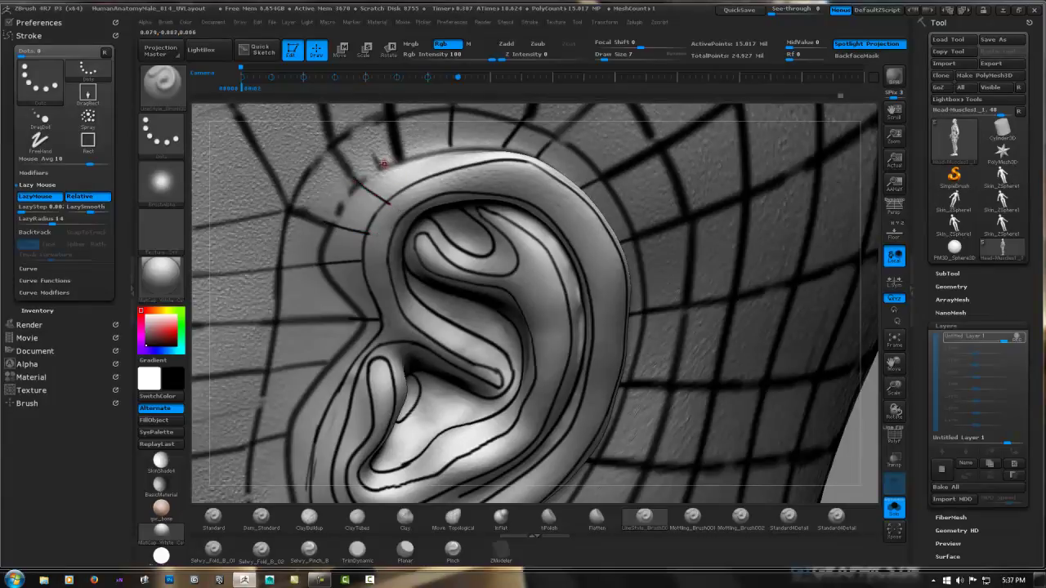
# Draw two short cross-contours across the helix and a contour along the upper rim
pyautogui.moveTo(400, 160); pyautogui.dragTo(420, 188)
pyautogui.moveTo(453, 145); pyautogui.dragTo(463, 173)
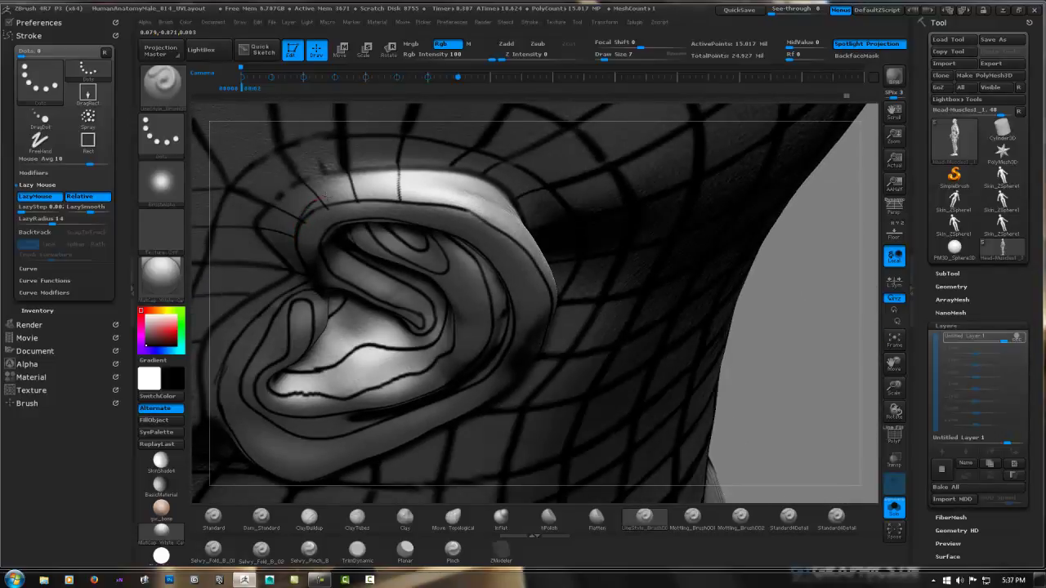
pyautogui.moveTo(349, 193); pyautogui.dragTo(482, 190)
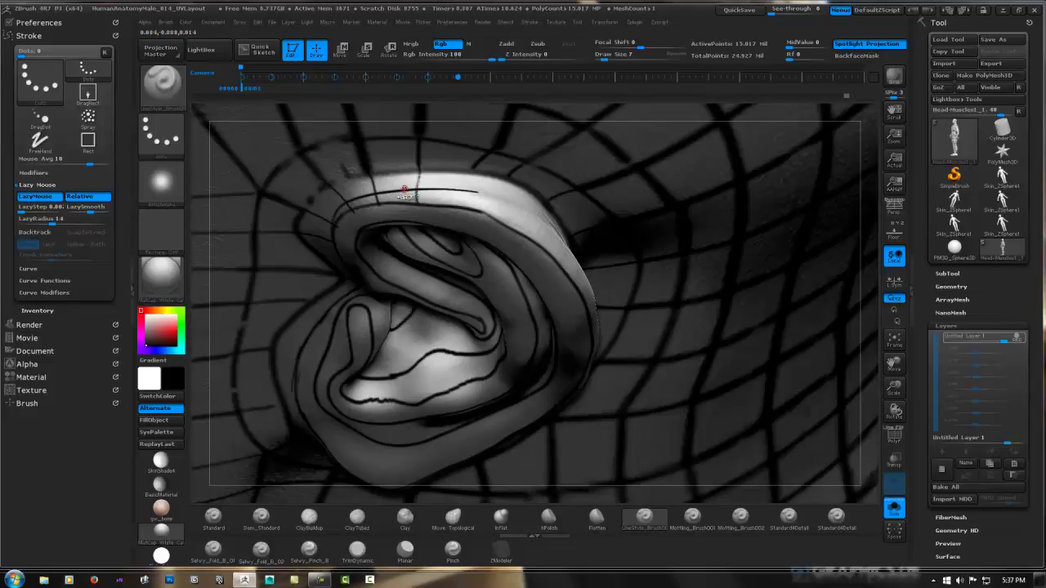
# Carry a long contour down the ear's back rim
pyautogui.press('b')
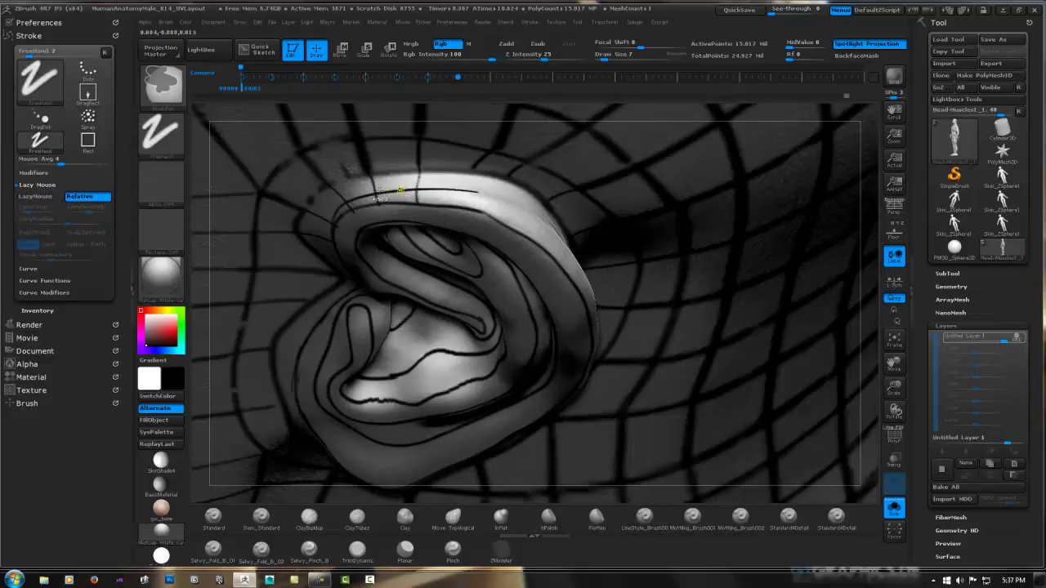
pyautogui.press('b')
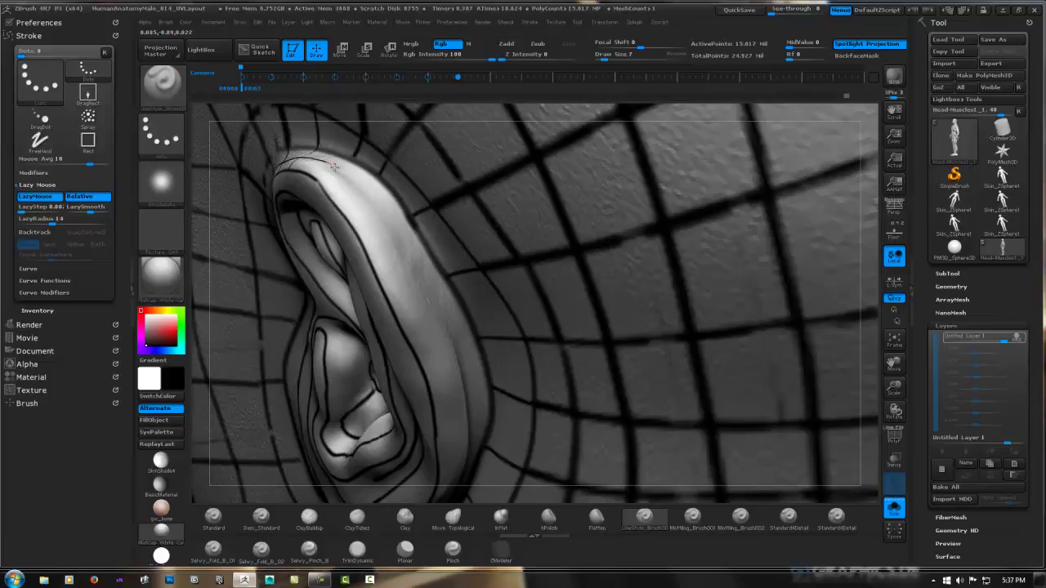
pyautogui.moveTo(333, 167); pyautogui.dragTo(401, 242)
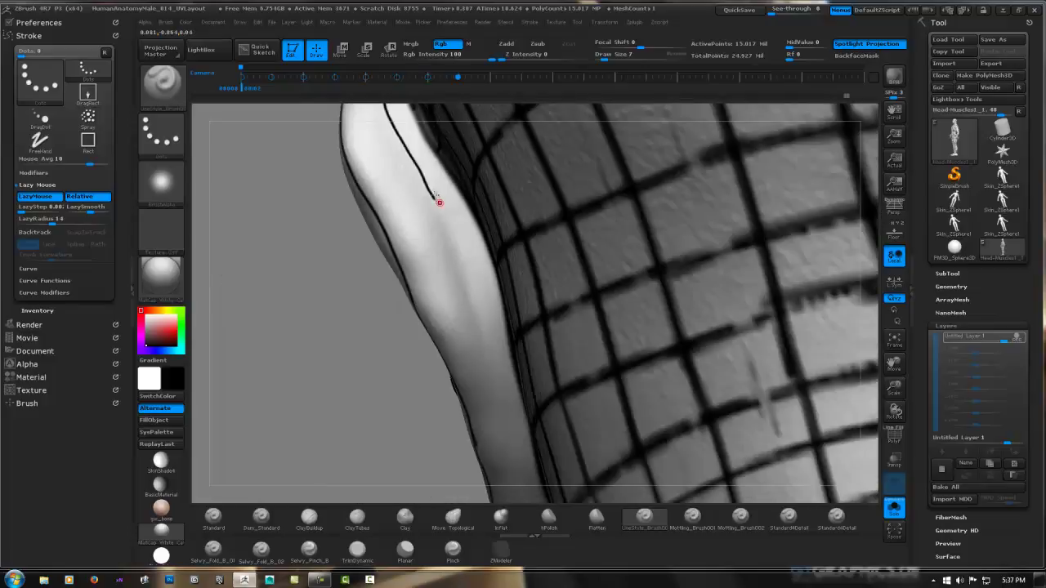
pyautogui.moveTo(433, 195); pyautogui.dragTo(477, 327)
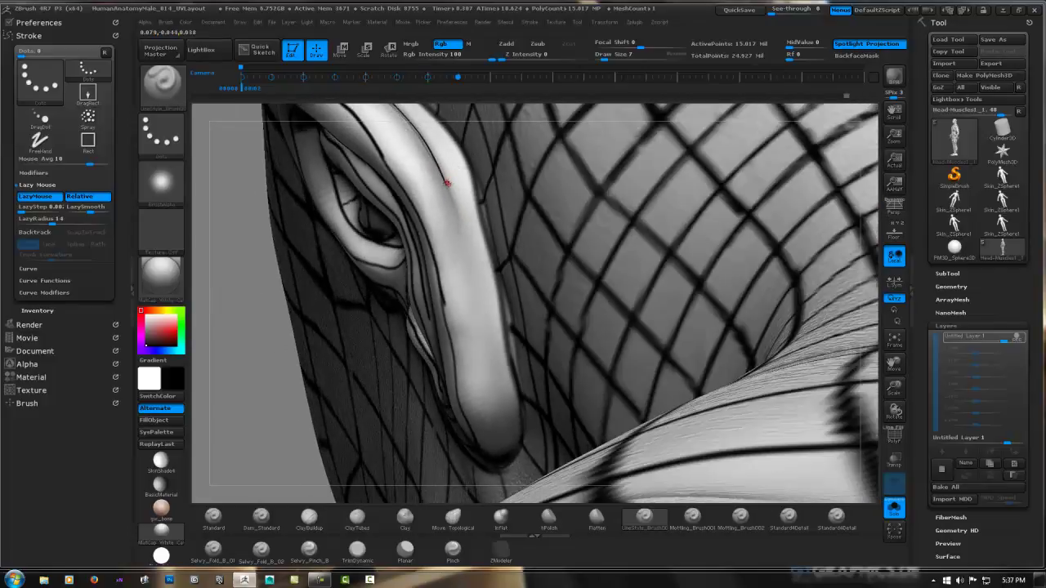
pyautogui.moveTo(455, 217); pyautogui.dragTo(504, 393)
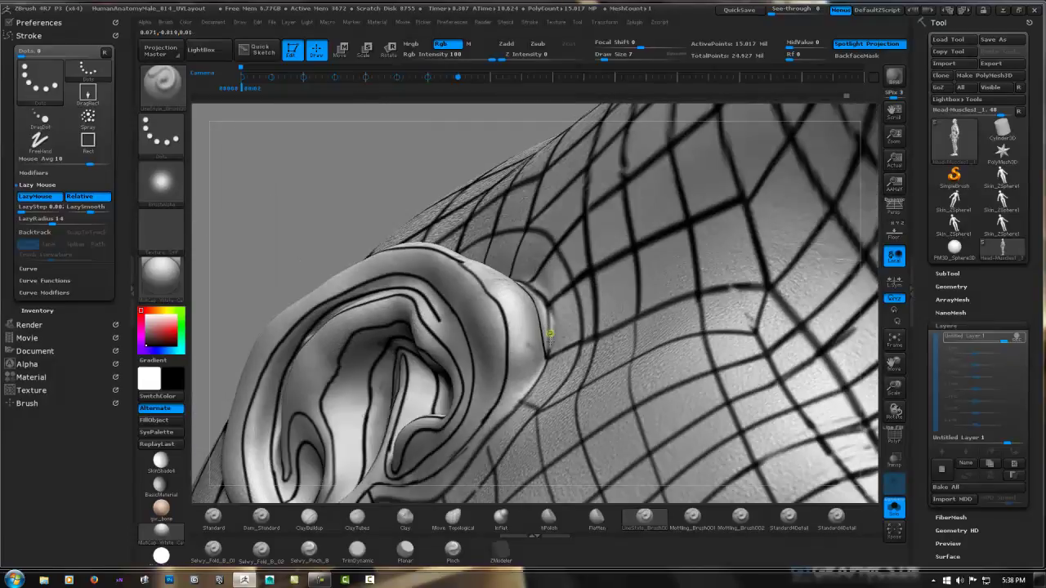
# Smooth the rim crease, view the ear from behind, and stroke a short line up its back
pyautogui.keyDown('shift'); pyautogui.moveTo(549, 334); pyautogui.dragTo(537, 327); pyautogui.keyUp('shift')
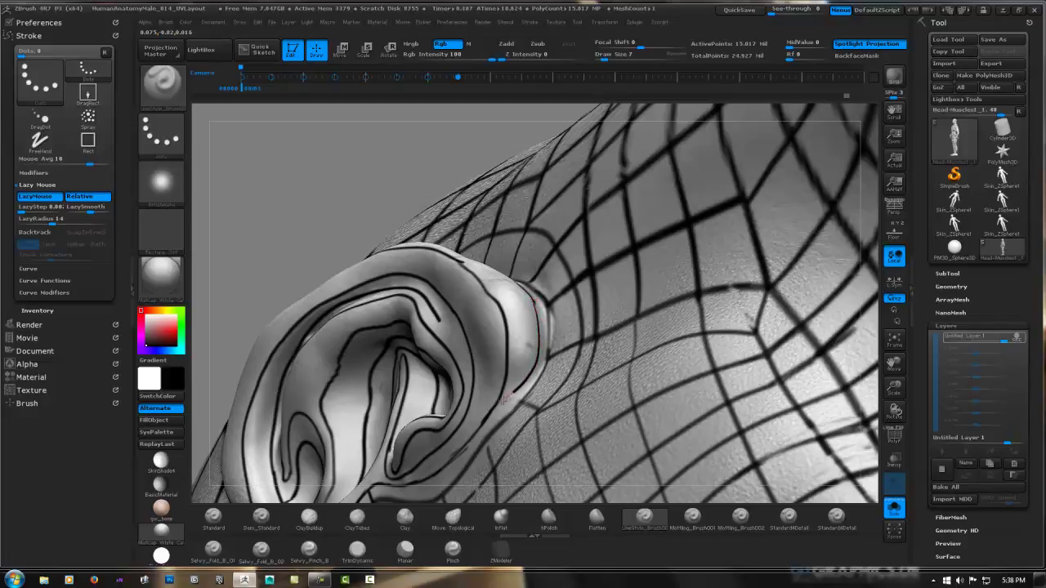
pyautogui.moveTo(531, 335)
pyautogui.mouseDown()
pyautogui.moveTo(600, 280)
pyautogui.moveTo(676, 265)
pyautogui.moveTo(641, 316)
pyautogui.moveTo(686, 335)
pyautogui.mouseUp()
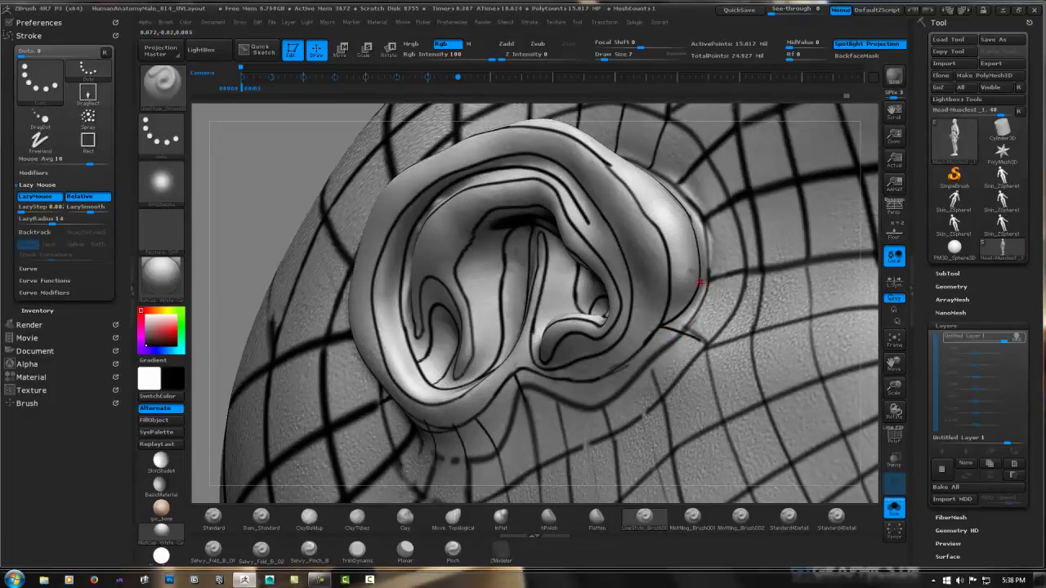
pyautogui.moveTo(724, 261); pyautogui.dragTo(695, 221)
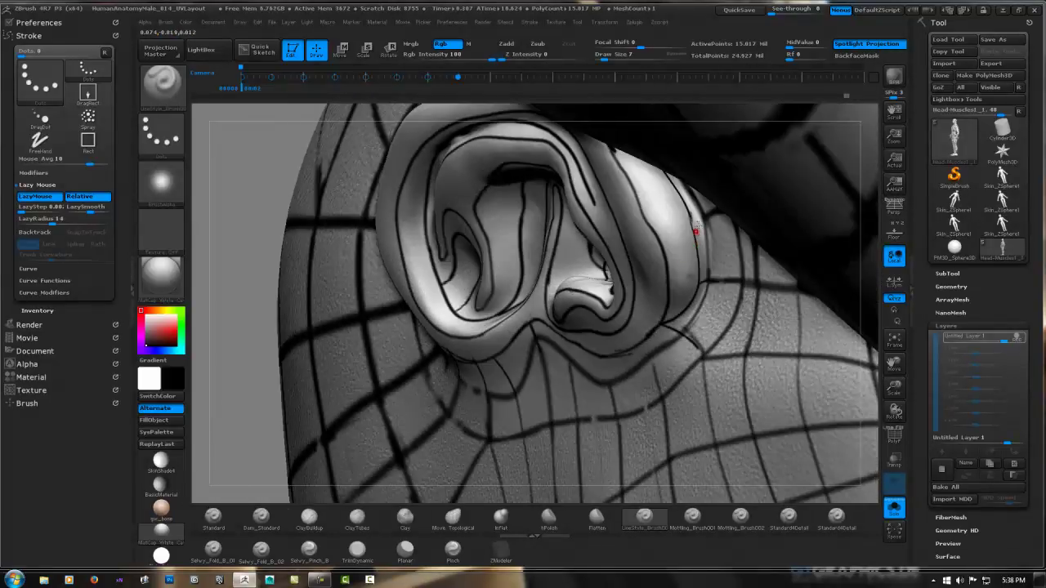
pyautogui.moveTo(689, 231)
pyautogui.mouseDown()
pyautogui.moveTo(679, 302)
pyautogui.moveTo(668, 292)
pyautogui.mouseUp()
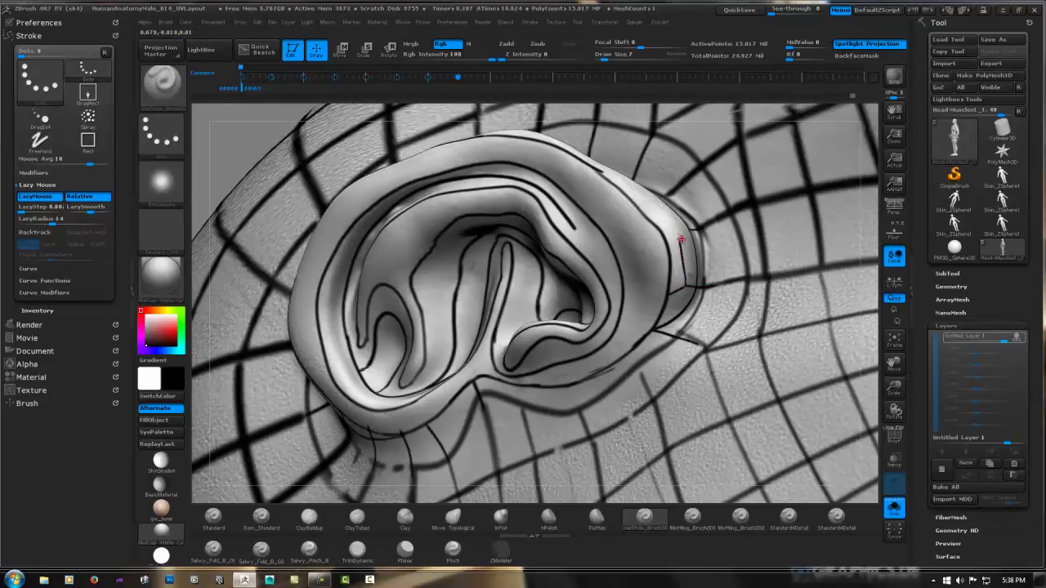
pyautogui.moveTo(670, 239)
pyautogui.mouseDown()
pyautogui.moveTo(648, 239)
pyautogui.moveTo(686, 258)
pyautogui.mouseUp()
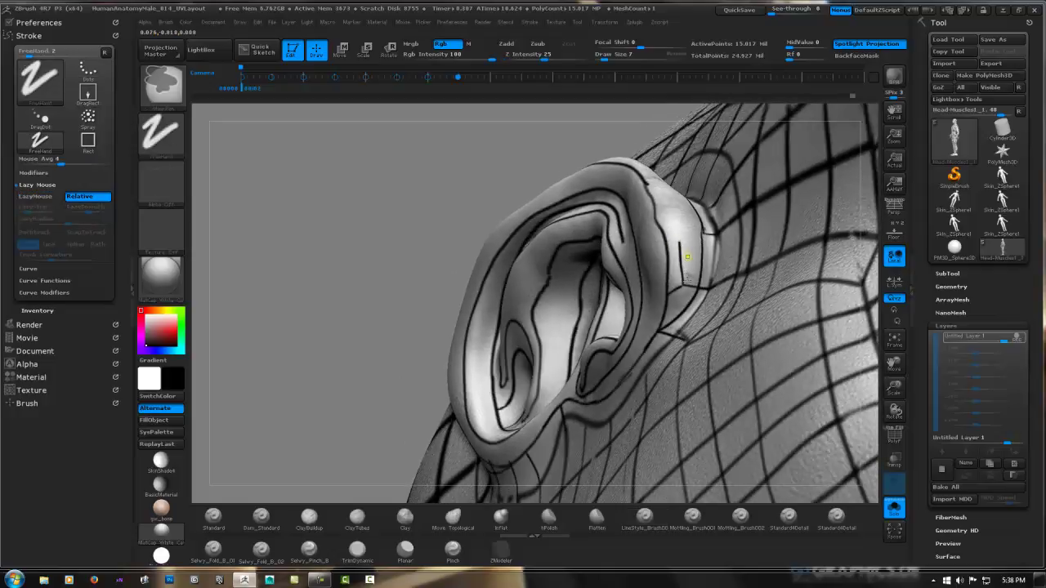
pyautogui.press('shift')
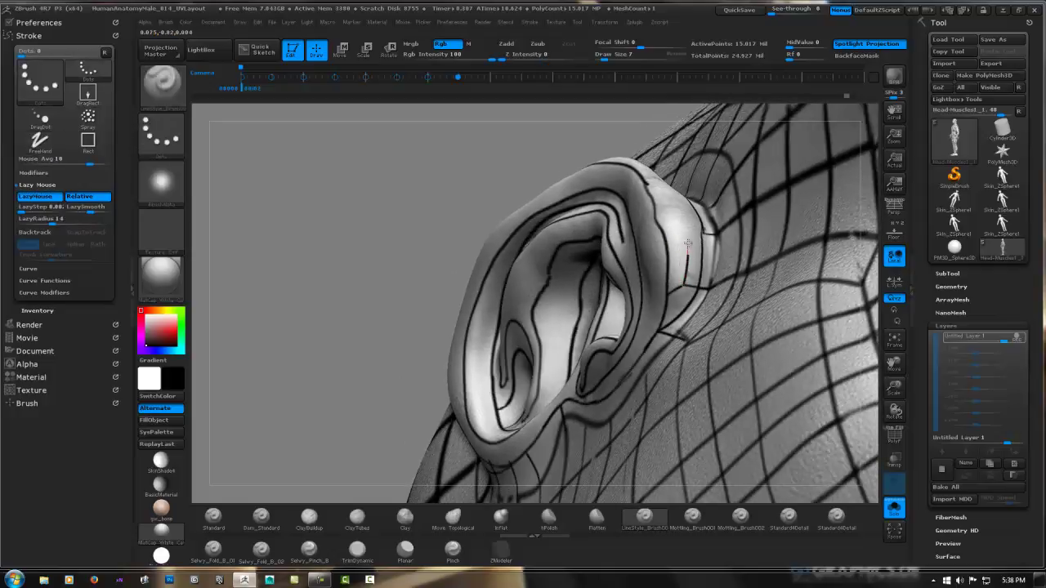
pyautogui.moveTo(687, 242); pyautogui.dragTo(685, 201)
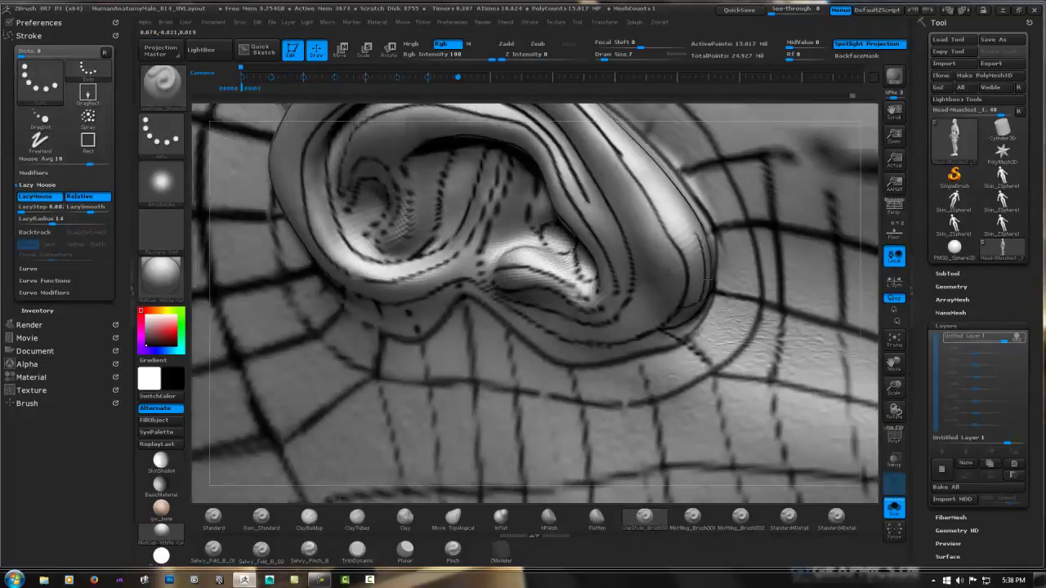
# Draw contour lines along the ear's ridge and upper helix rim, orbiting between strokes
pyautogui.moveTo(707, 280)
pyautogui.mouseDown(button='right')
pyautogui.moveTo(688, 217)
pyautogui.moveTo(612, 316)
pyautogui.moveTo(546, 268)
pyautogui.mouseUp(button='right')
pyautogui.moveTo(507, 221); pyautogui.dragTo(617, 347)
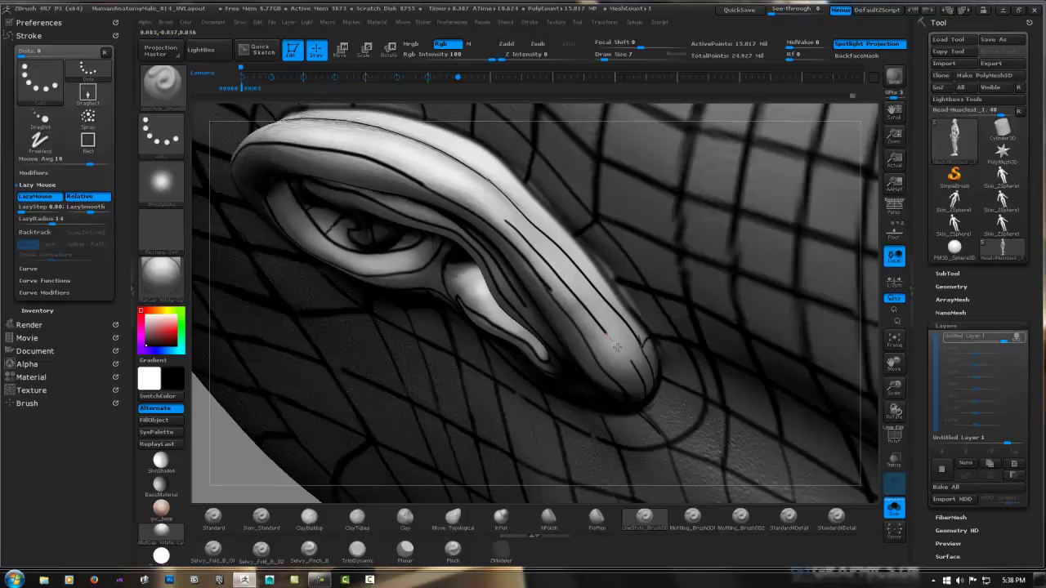
pyautogui.moveTo(492, 276); pyautogui.dragTo(442, 236, button='right')
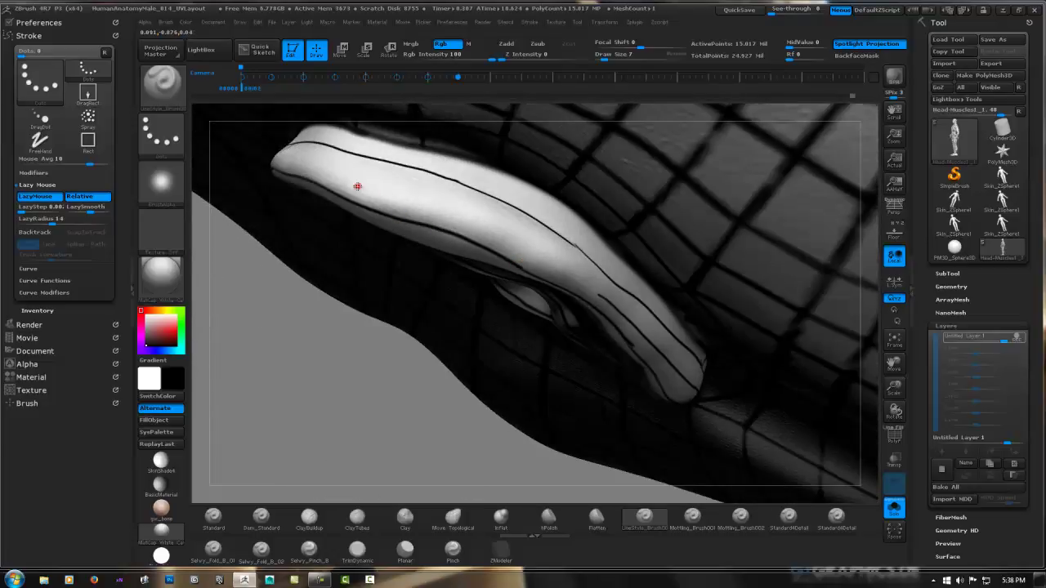
pyautogui.moveTo(358, 187)
pyautogui.mouseDown()
pyautogui.moveTo(495, 237)
pyautogui.moveTo(599, 293)
pyautogui.mouseUp()
pyautogui.moveTo(616, 309); pyautogui.dragTo(466, 226, button='right')
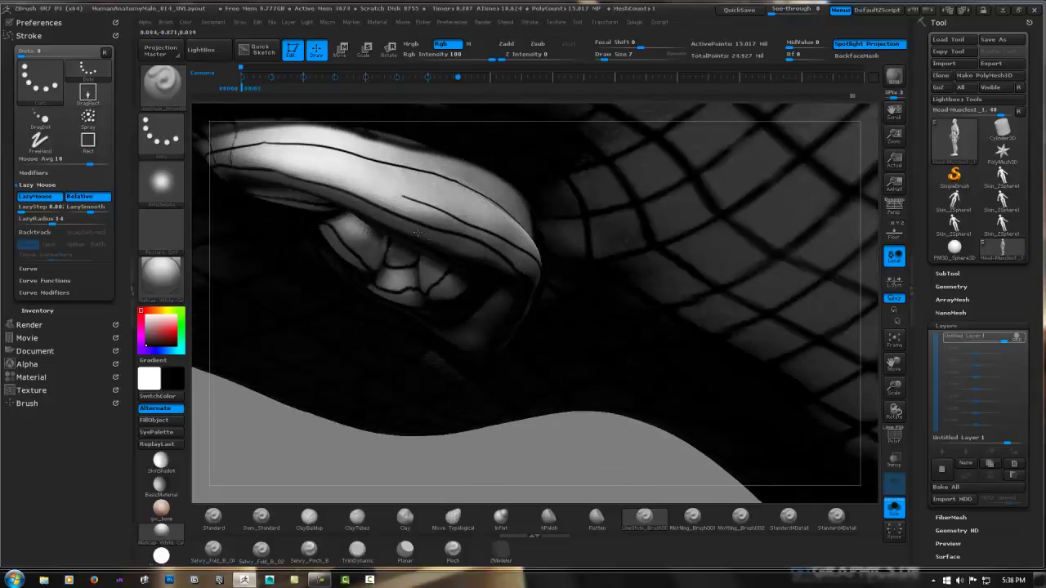
pyautogui.moveTo(392, 209); pyautogui.dragTo(374, 206, button='right')
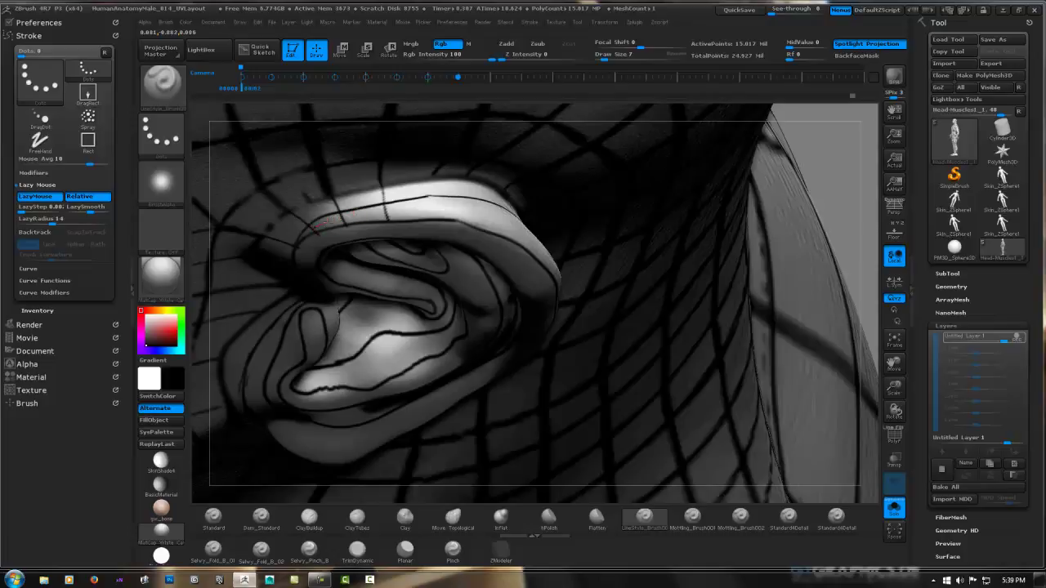
pyautogui.moveTo(356, 218)
pyautogui.mouseDown()
pyautogui.moveTo(490, 214)
pyautogui.moveTo(495, 231)
pyautogui.mouseUp()
# Extend the rim contour and draw a new line running down the helix rim
pyautogui.moveTo(495, 232); pyautogui.dragTo(488, 214, button='right')
pyautogui.moveTo(489, 215); pyautogui.dragTo(611, 252)
pyautogui.moveTo(612, 253); pyautogui.dragTo(594, 207, button='right')
pyautogui.moveTo(480, 217); pyautogui.dragTo(423, 242, button='right')
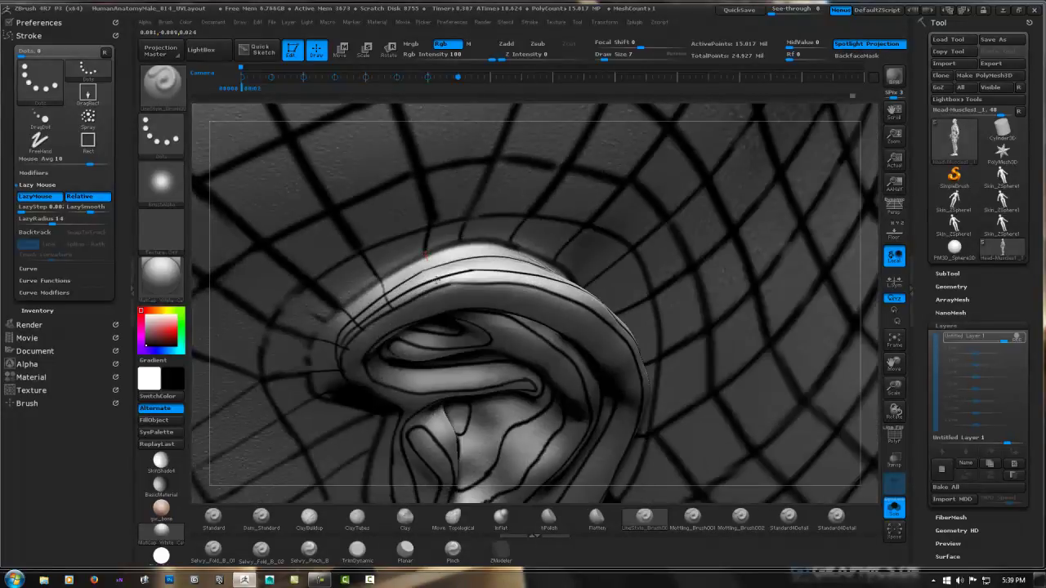
pyautogui.moveTo(426, 254); pyautogui.dragTo(440, 291)
pyautogui.moveTo(472, 233); pyautogui.dragTo(479, 292)
pyautogui.moveTo(530, 237); pyautogui.dragTo(526, 296)
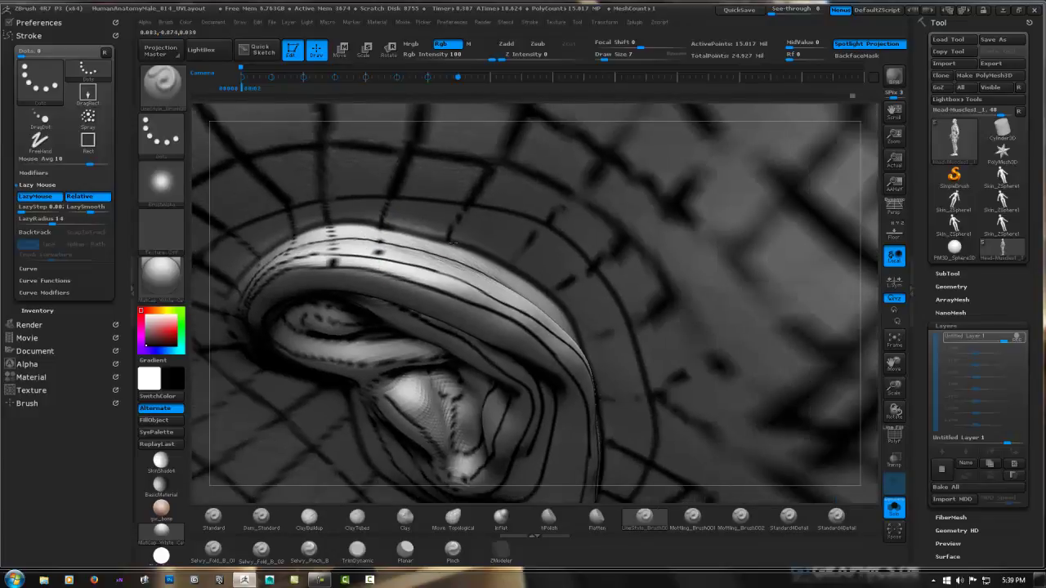
pyautogui.moveTo(563, 274)
pyautogui.mouseDown(button='right')
pyautogui.moveTo(436, 243)
pyautogui.moveTo(443, 235)
pyautogui.moveTo(438, 263)
pyautogui.moveTo(455, 247)
pyautogui.mouseUp(button='right')
# Add short cross-contour marks across the helix rim
pyautogui.moveTo(456, 246); pyautogui.dragTo(435, 300)
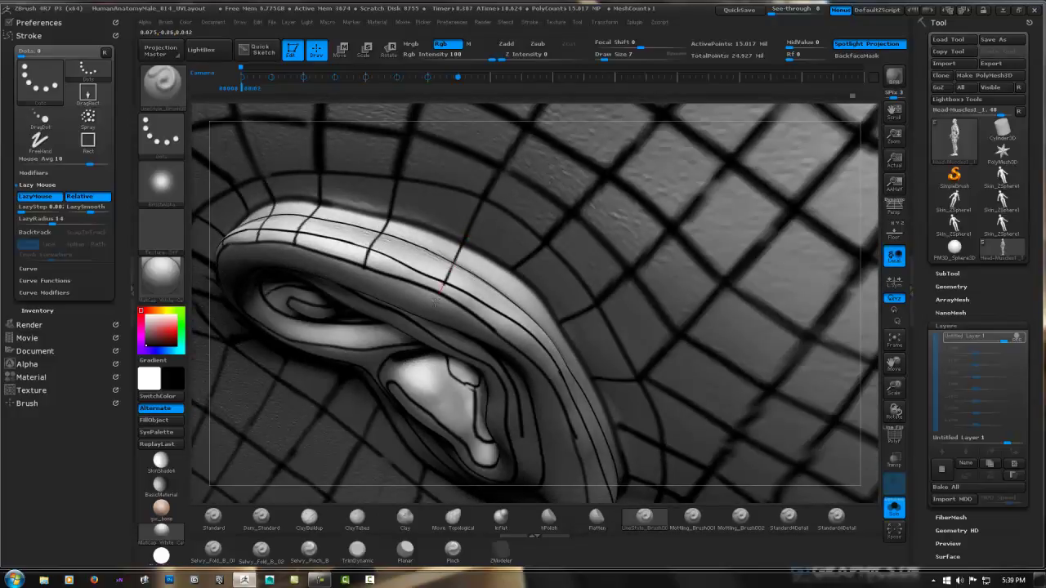
pyautogui.moveTo(438, 296); pyautogui.dragTo(514, 270, button='right')
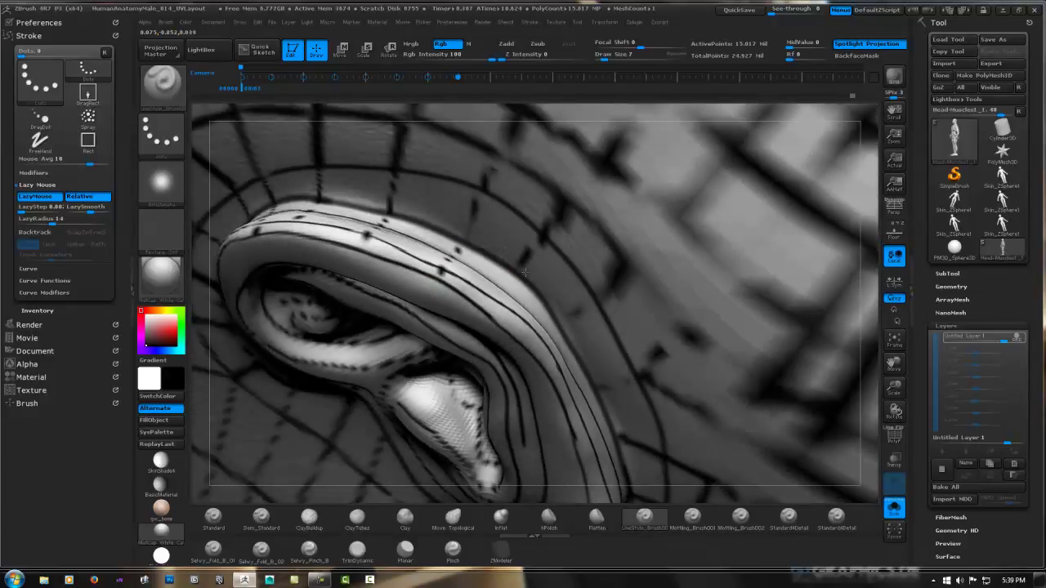
pyautogui.moveTo(496, 318); pyautogui.dragTo(462, 281, button='right')
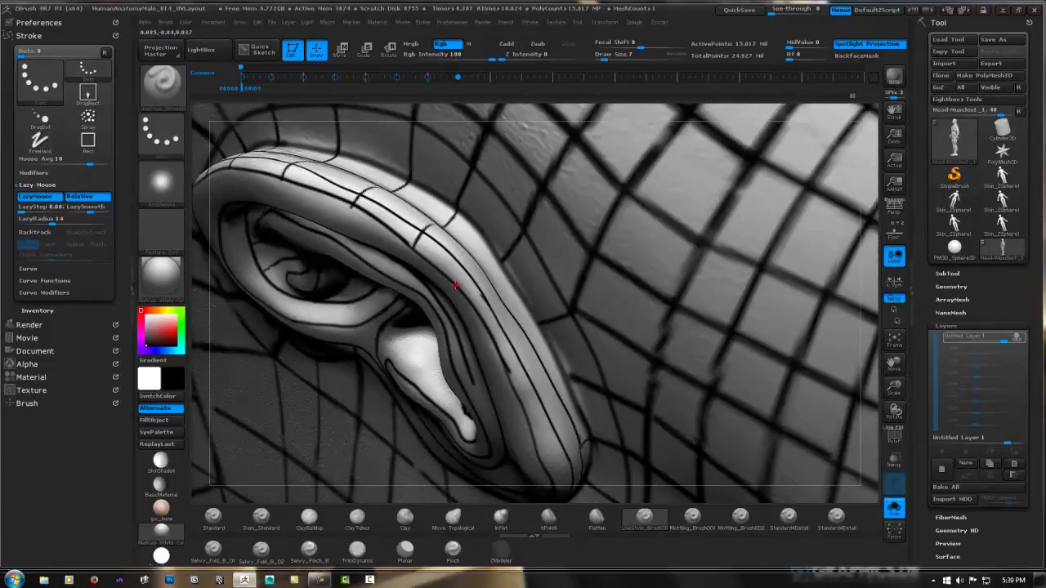
pyautogui.moveTo(462, 281); pyautogui.dragTo(500, 262)
pyautogui.moveTo(505, 332); pyautogui.dragTo(509, 271, button='right')
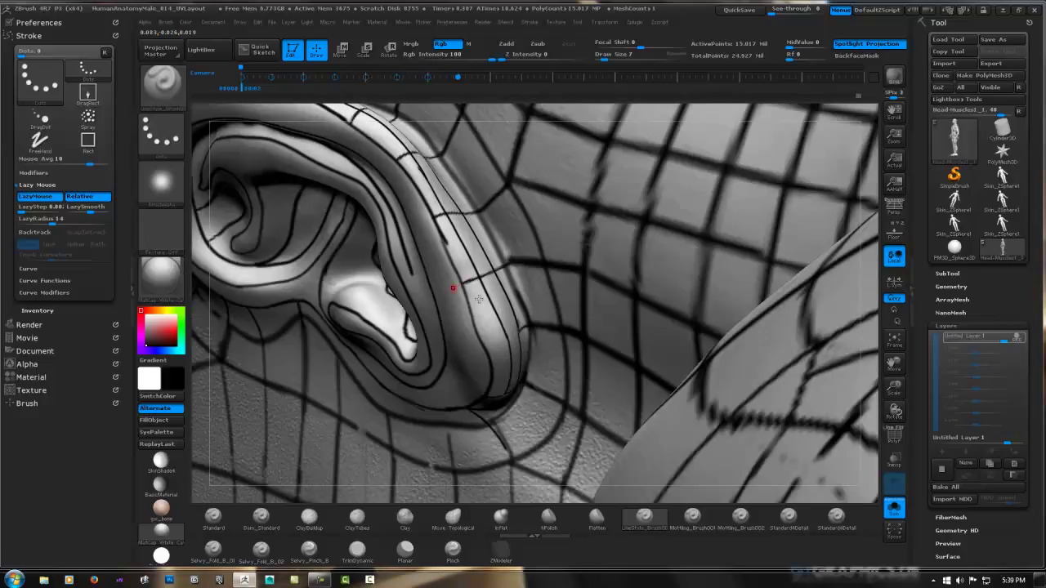
pyautogui.moveTo(521, 330); pyautogui.dragTo(488, 340)
# Orbit to a side view of the upper ear and draw a line from the rim across the head
pyautogui.moveTo(479, 315); pyautogui.dragTo(534, 221, button='right')
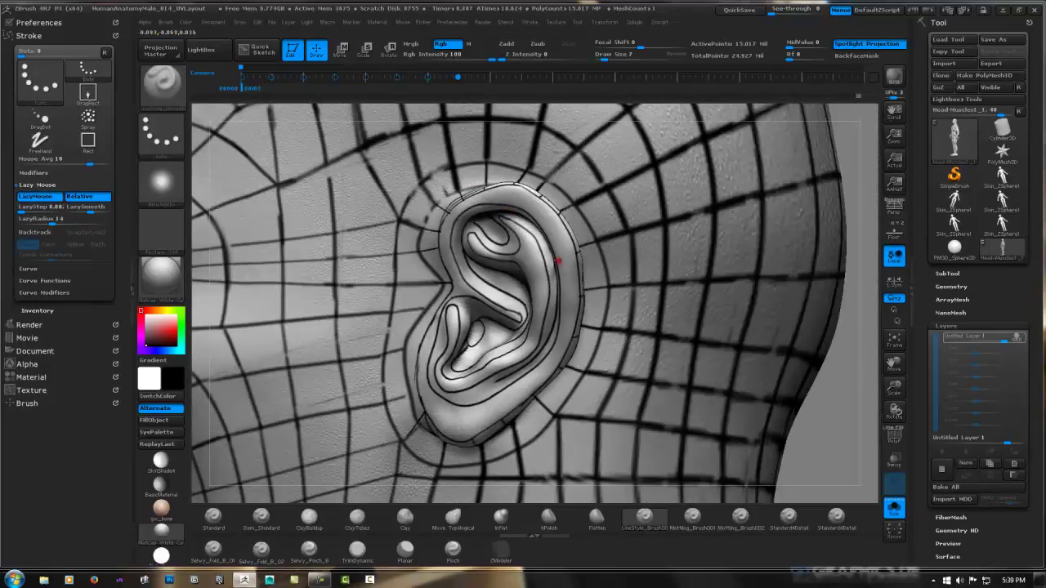
pyautogui.moveTo(558, 260)
pyautogui.mouseDown(button='right')
pyautogui.moveTo(525, 263)
pyautogui.moveTo(560, 303)
pyautogui.mouseUp(button='right')
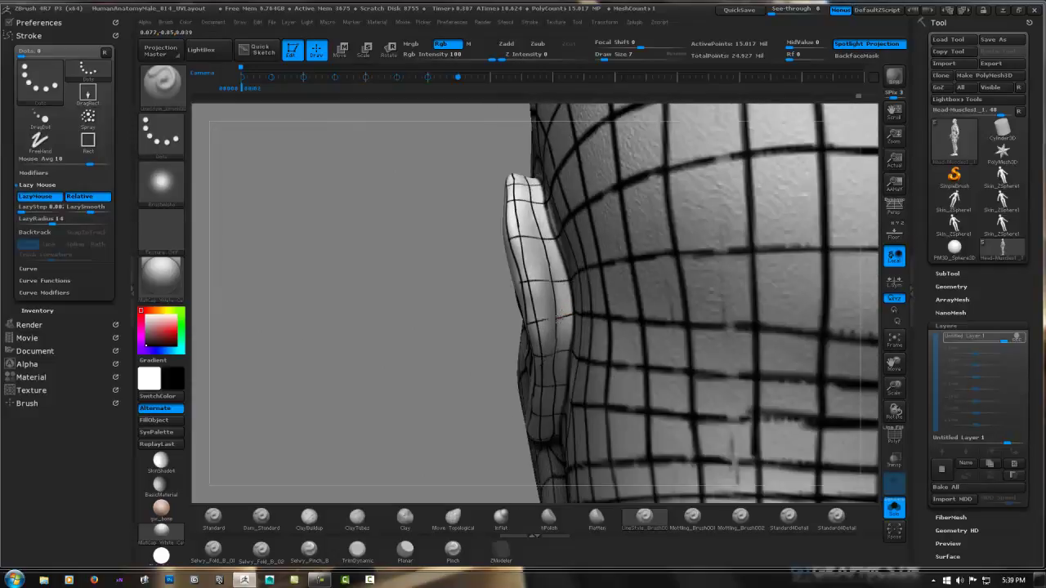
pyautogui.moveTo(523, 324)
pyautogui.keyDown('shift'); pyautogui.mouseDown(button='right')
pyautogui.moveTo(490, 240)
pyautogui.moveTo(431, 226)
pyautogui.mouseUp(button='right'); pyautogui.keyUp('shift')
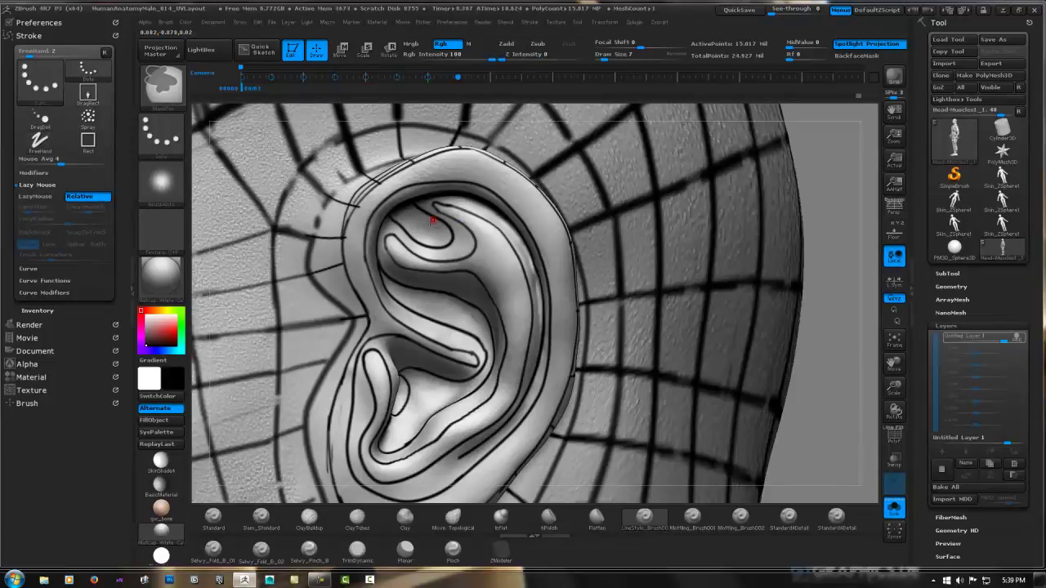
pyautogui.moveTo(418, 297)
pyautogui.mouseDown(button='right')
pyautogui.moveTo(400, 229)
pyautogui.moveTo(450, 229)
pyautogui.moveTo(417, 221)
pyautogui.mouseUp(button='right')
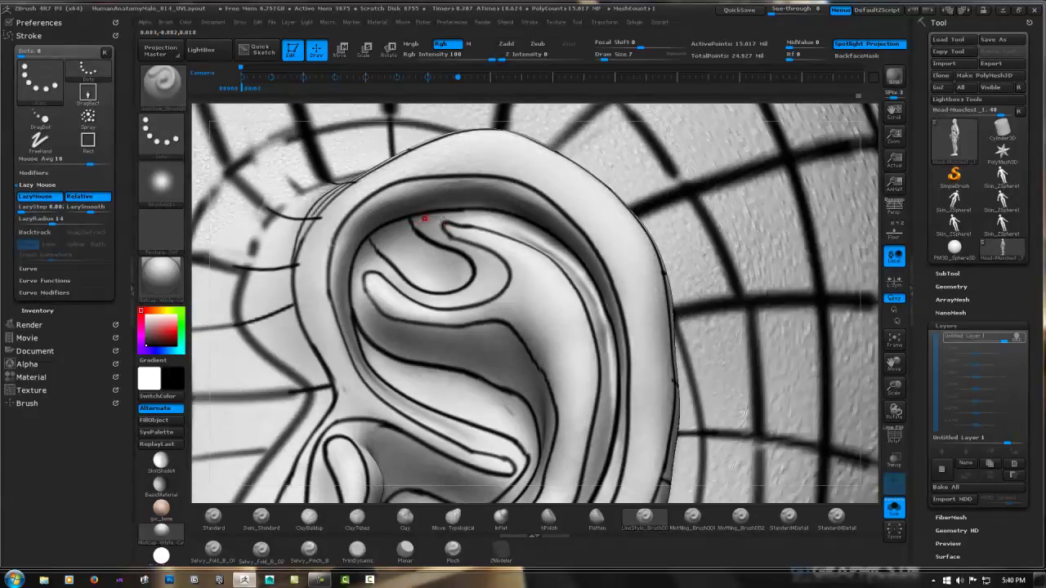
pyautogui.moveTo(424, 218); pyautogui.dragTo(411, 160, button='right')
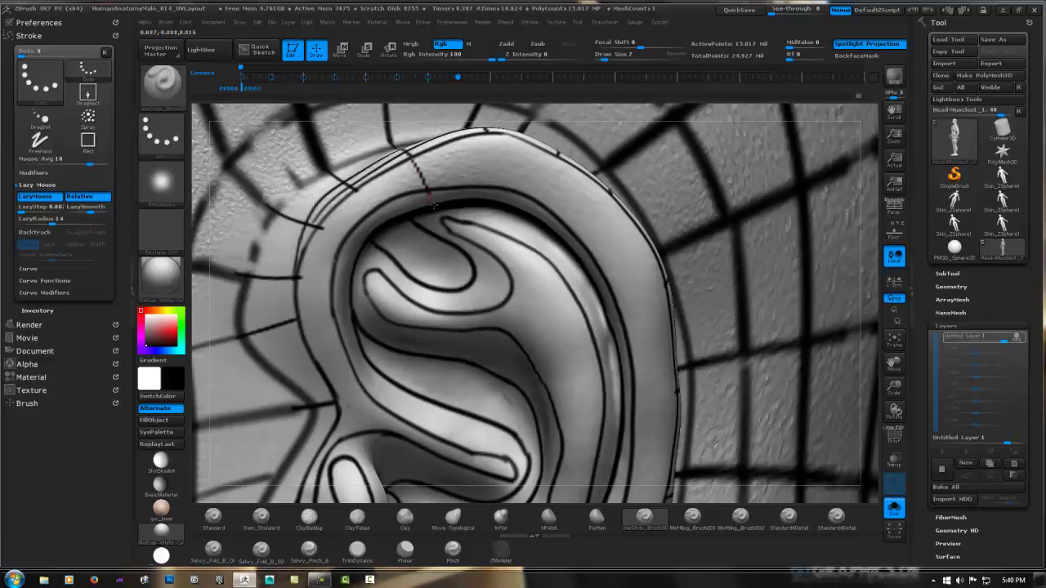
pyautogui.moveTo(448, 225); pyautogui.dragTo(455, 237, button='right')
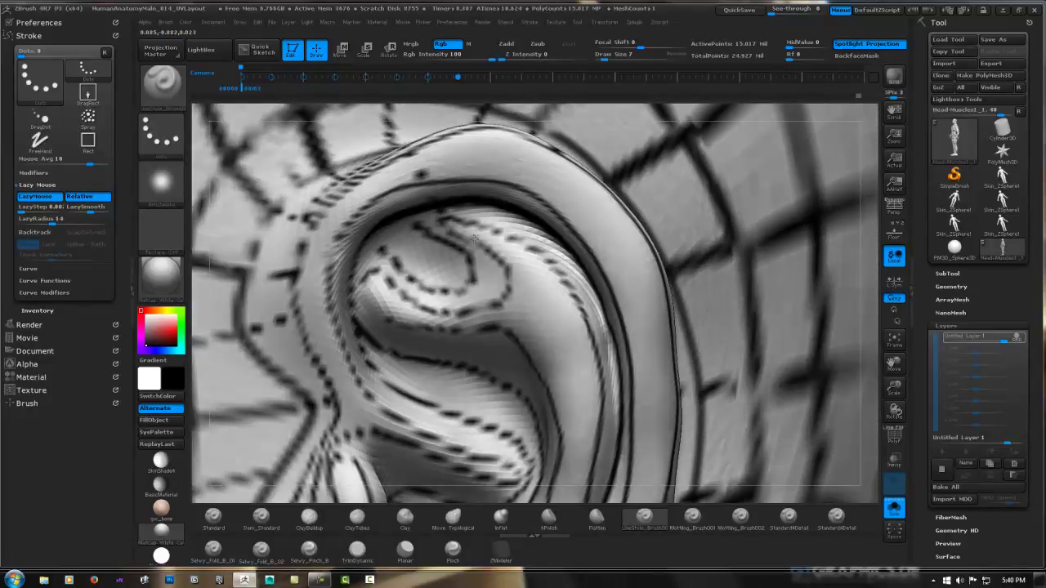
pyautogui.moveTo(472, 206); pyautogui.dragTo(397, 245, button='right')
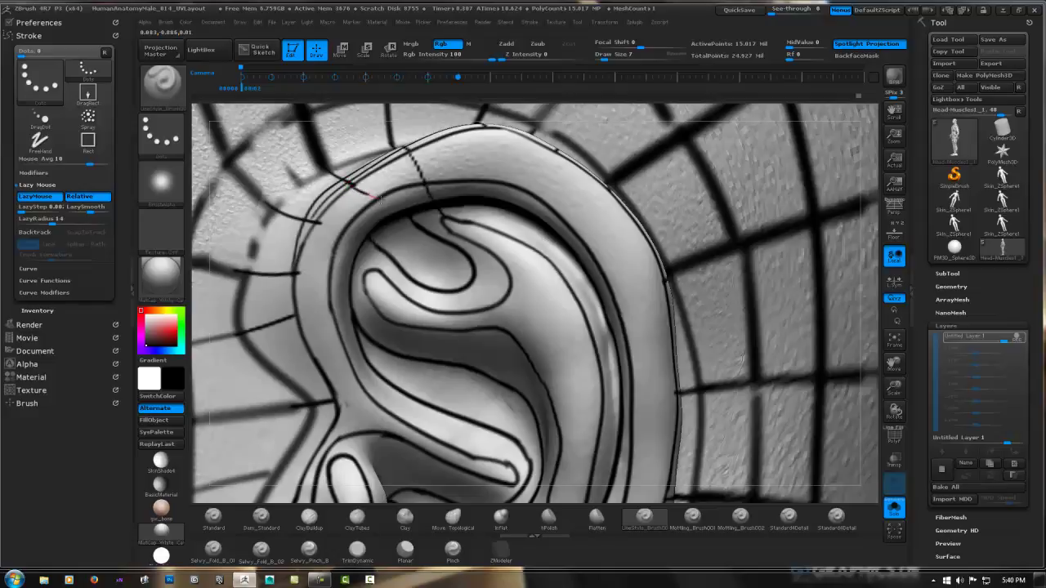
pyautogui.moveTo(412, 210)
pyautogui.mouseDown()
pyautogui.moveTo(353, 183)
pyautogui.moveTo(402, 210)
pyautogui.mouseUp()
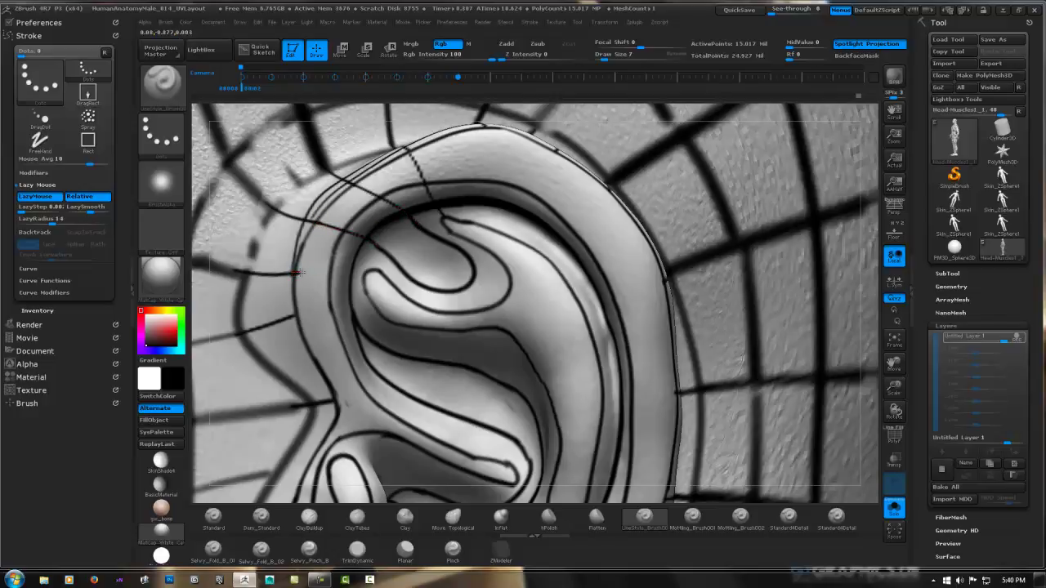
pyautogui.moveTo(300, 272)
pyautogui.mouseDown()
pyautogui.moveTo(349, 273)
pyautogui.moveTo(331, 255)
pyautogui.moveTo(353, 243)
pyautogui.mouseUp()
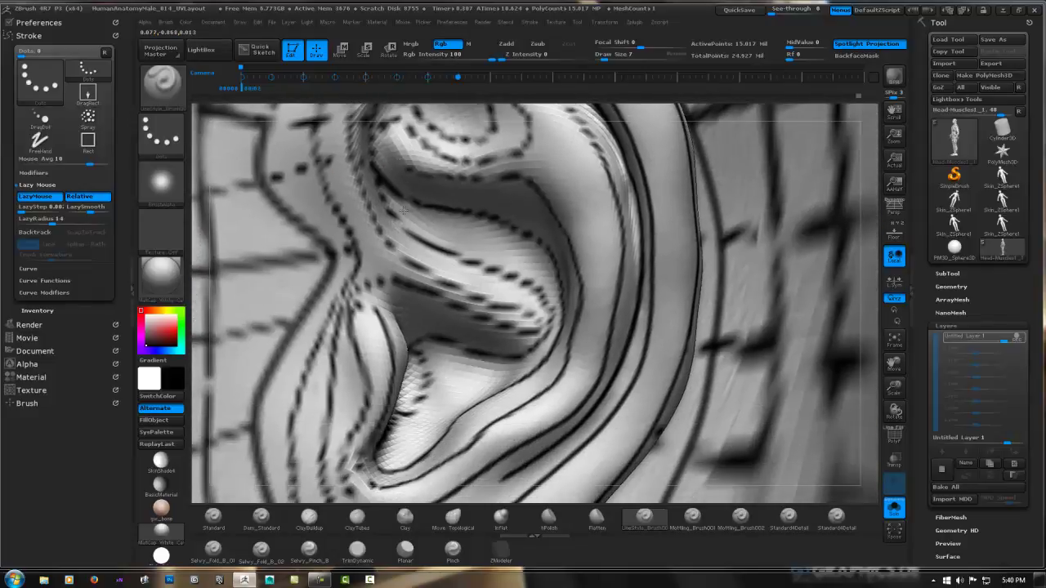
# Draw three cross-contour lines from the inner ear across the lower ear toward the lobe
pyautogui.moveTo(395, 285)
pyautogui.keyDown('alt'); pyautogui.mouseDown()
pyautogui.moveTo(367, 242)
pyautogui.moveTo(357, 246)
pyautogui.mouseUp(); pyautogui.keyUp('alt')
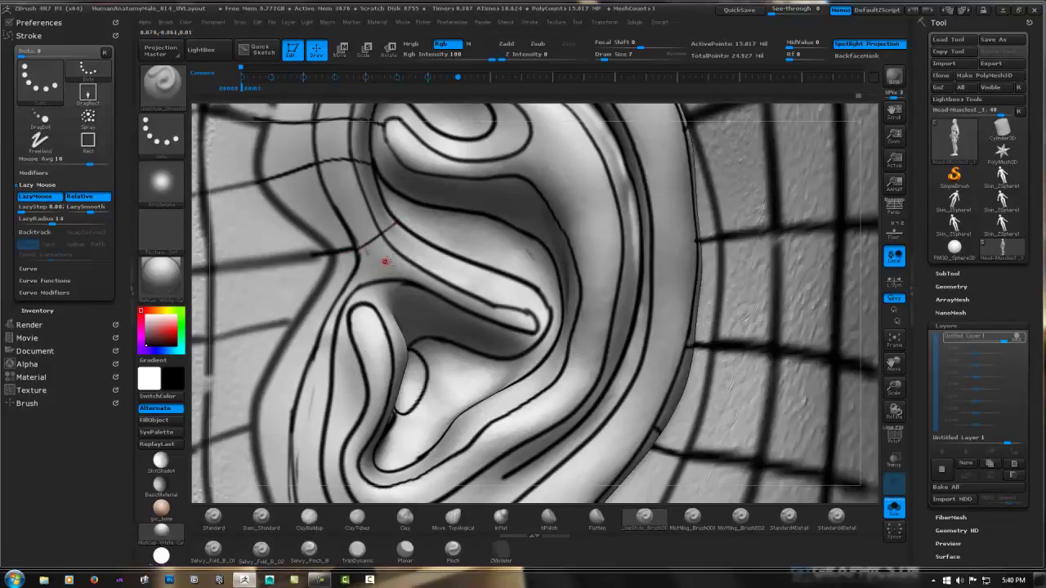
pyautogui.moveTo(385, 259); pyautogui.dragTo(365, 251, button='right')
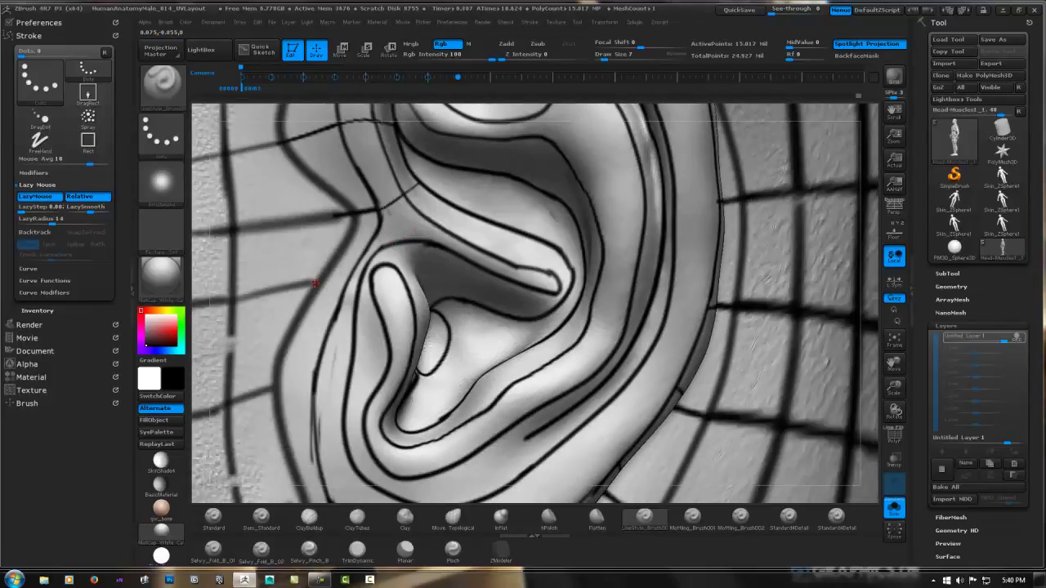
pyautogui.moveTo(315, 282); pyautogui.dragTo(373, 272)
pyautogui.moveTo(404, 253); pyautogui.dragTo(376, 237, button='right')
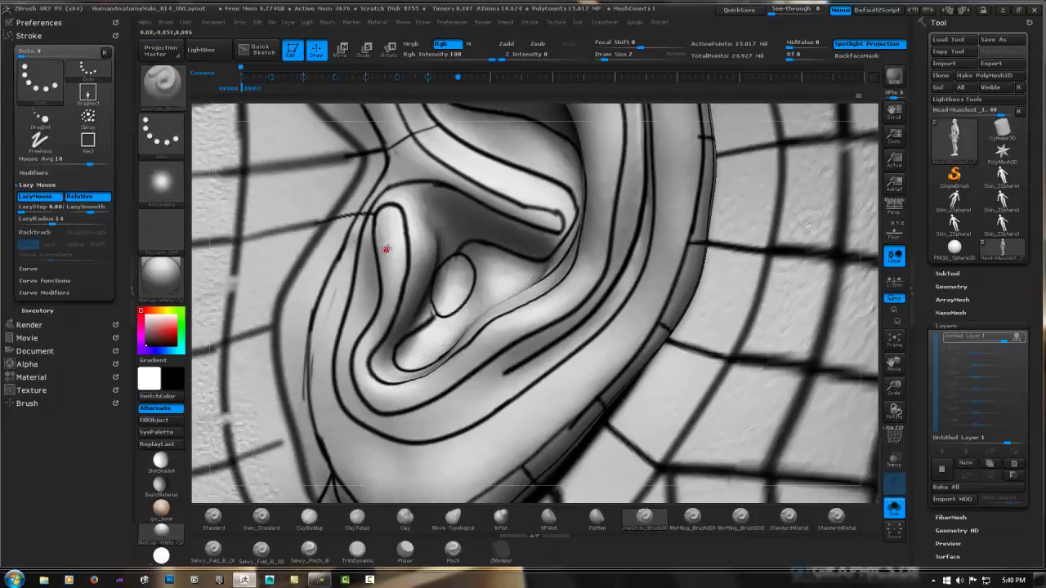
pyautogui.moveTo(270, 330); pyautogui.dragTo(388, 302)
pyautogui.moveTo(387, 302)
pyautogui.mouseDown(button='right')
pyautogui.moveTo(356, 350)
pyautogui.moveTo(367, 349)
pyautogui.mouseUp(button='right')
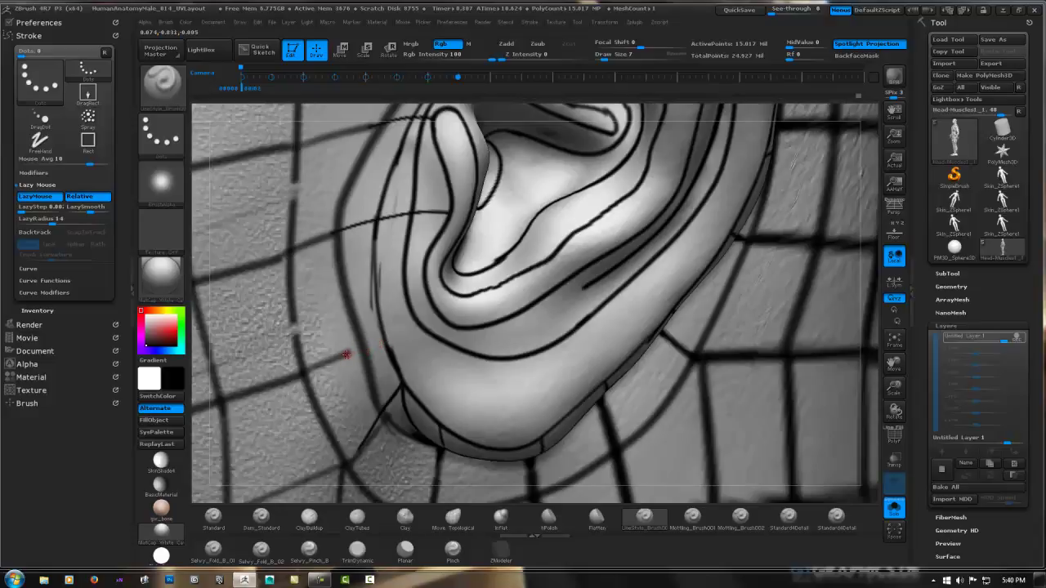
pyautogui.moveTo(346, 354); pyautogui.dragTo(441, 282)
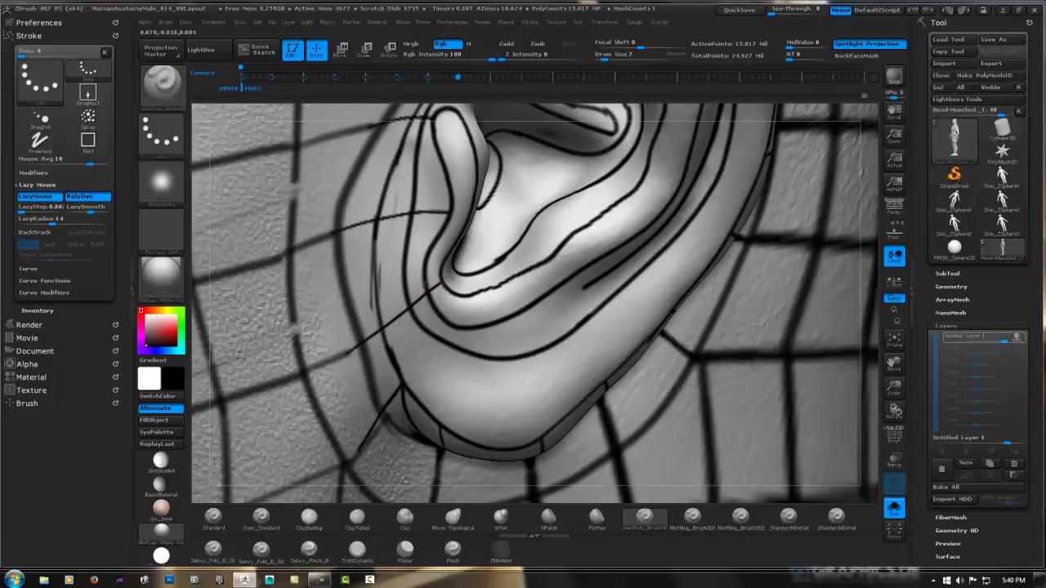
pyautogui.moveTo(445, 282); pyautogui.dragTo(353, 394, button='right')
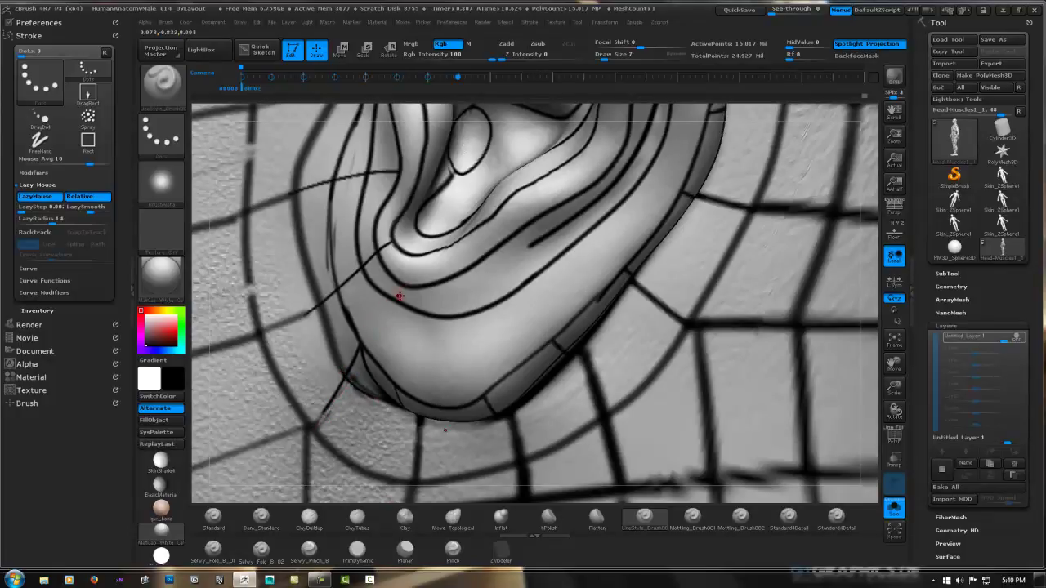
# With the dotted line brush, draw two lines running down from the ear crease
pyautogui.press('1')
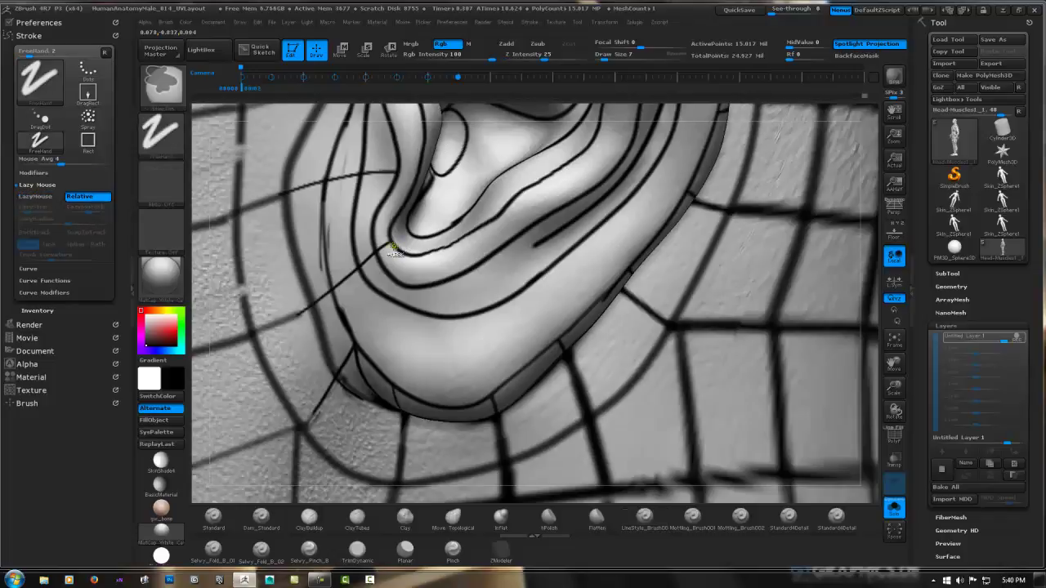
pyautogui.press('1')
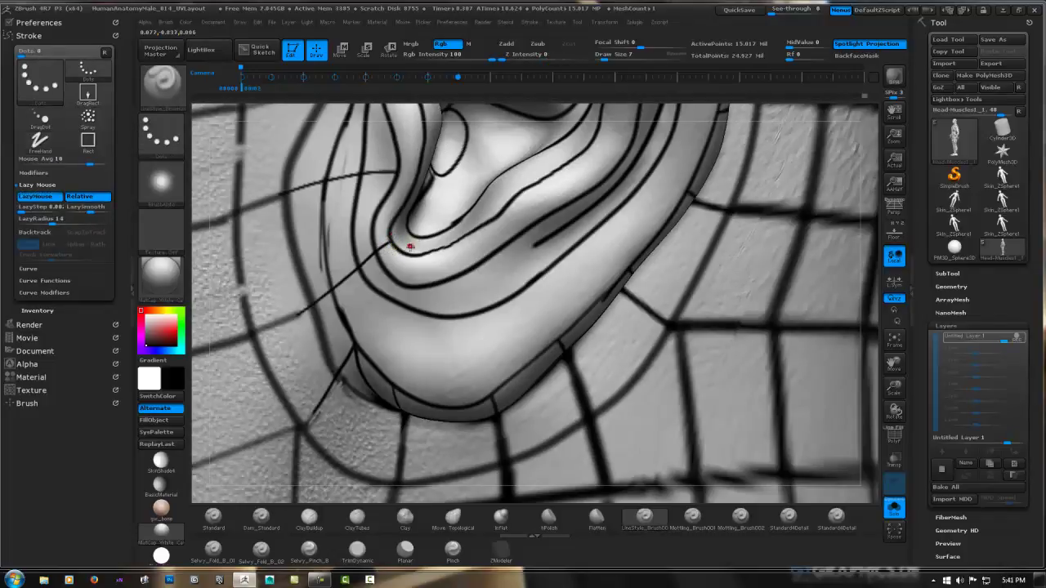
pyautogui.moveTo(404, 252); pyautogui.dragTo(353, 349)
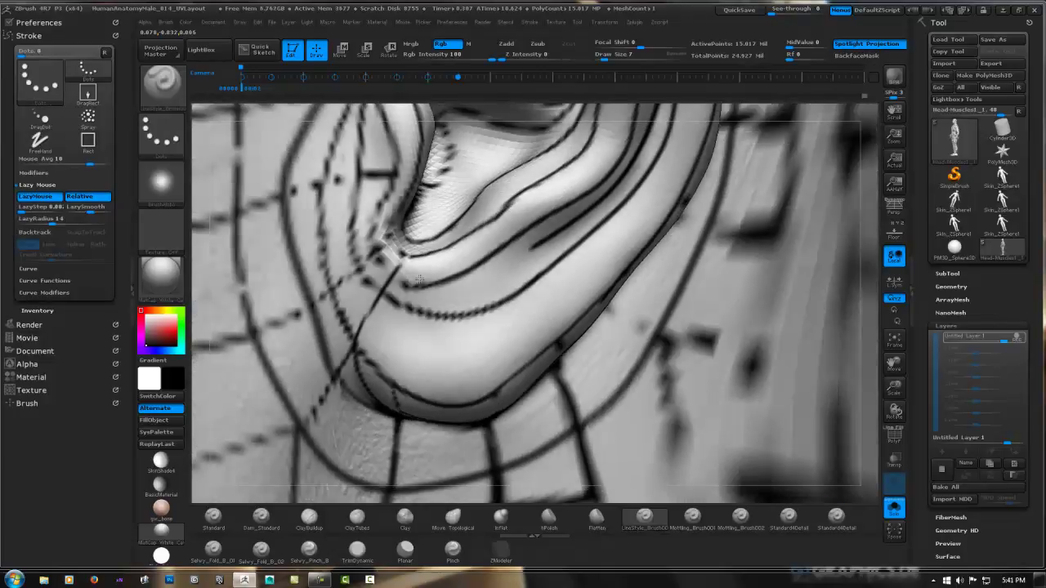
pyautogui.moveTo(405, 302); pyautogui.dragTo(426, 262, button='right')
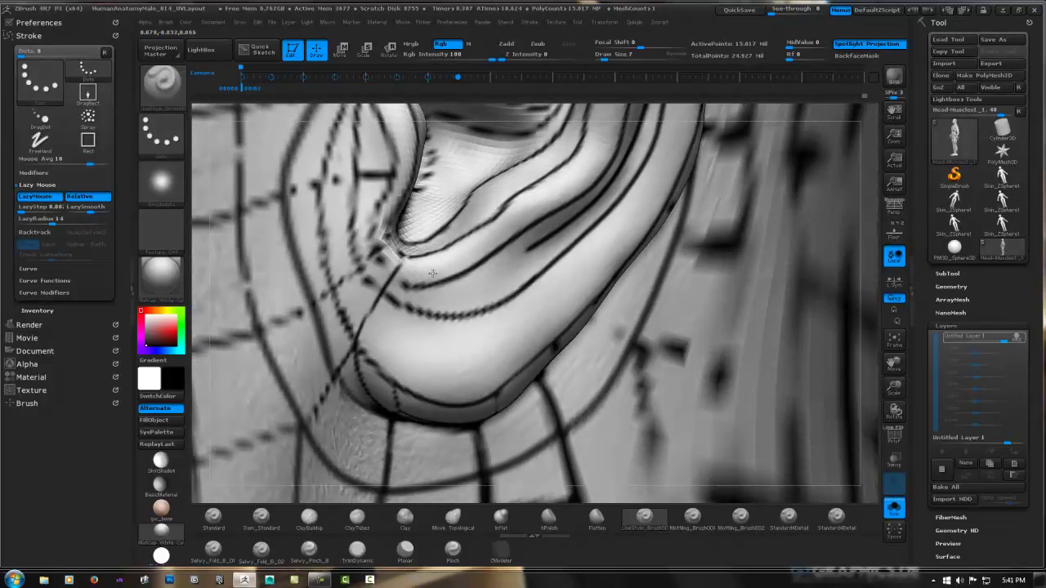
pyautogui.moveTo(419, 300); pyautogui.dragTo(398, 375)
# Draw dotted lines down the lower ear and across the ear lobe
pyautogui.moveTo(485, 299); pyautogui.dragTo(533, 255, button='right')
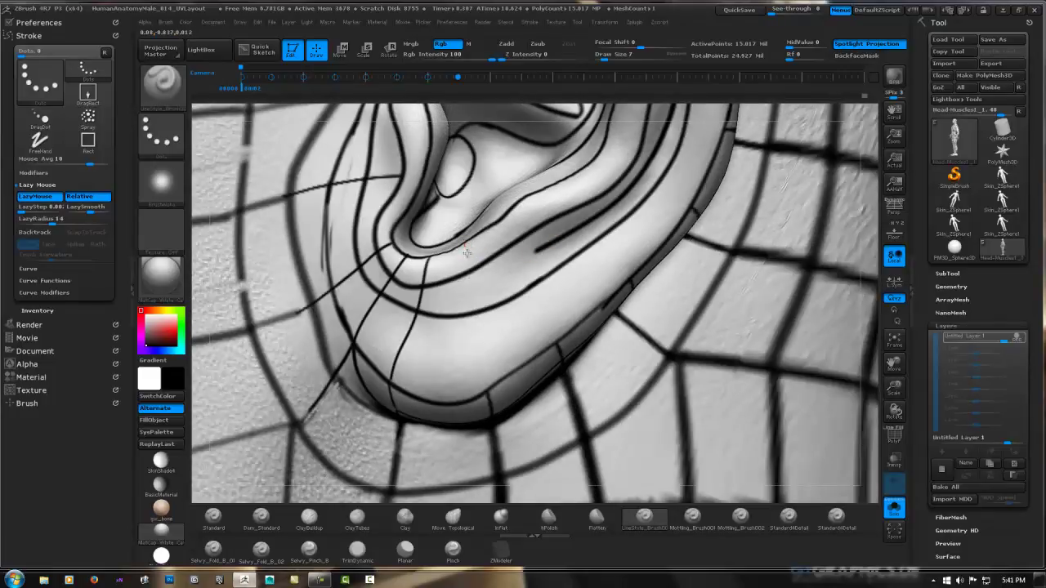
pyautogui.moveTo(466, 252); pyautogui.dragTo(487, 392)
pyautogui.moveTo(527, 310)
pyautogui.mouseDown(button='right')
pyautogui.moveTo(428, 311)
pyautogui.moveTo(377, 260)
pyautogui.mouseUp(button='right')
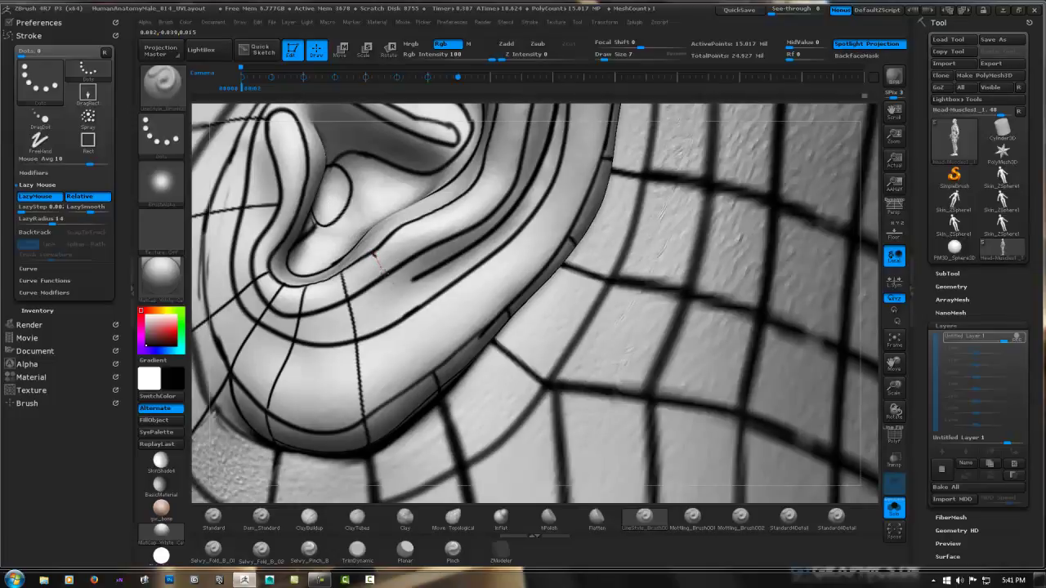
pyautogui.moveTo(374, 256); pyautogui.dragTo(429, 370)
# Draw a curve down the ear's outer edge, then turn the head so the rim faces the viewer
pyautogui.moveTo(474, 284); pyautogui.dragTo(447, 235, button='right')
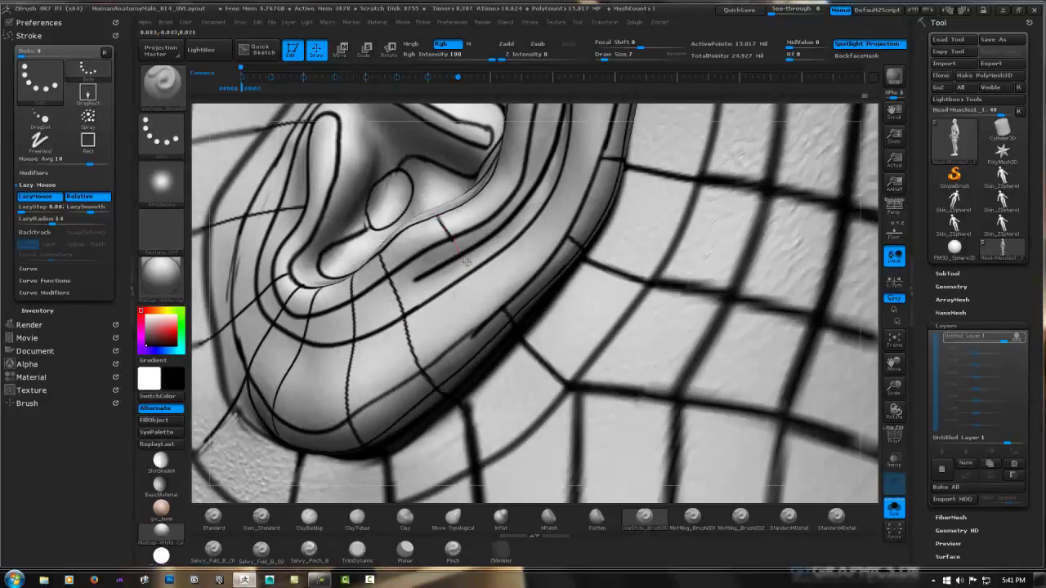
pyautogui.moveTo(506, 315)
pyautogui.mouseDown(button='right')
pyautogui.moveTo(482, 298)
pyautogui.moveTo(474, 260)
pyautogui.mouseUp(button='right')
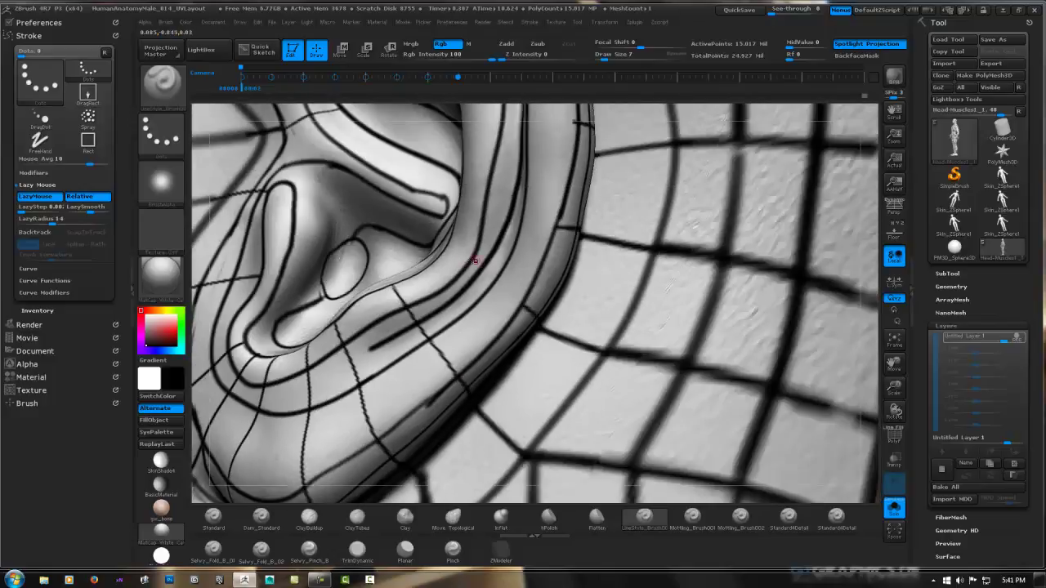
pyautogui.moveTo(443, 253); pyautogui.dragTo(527, 313)
pyautogui.moveTo(522, 235); pyautogui.dragTo(492, 292, button='right')
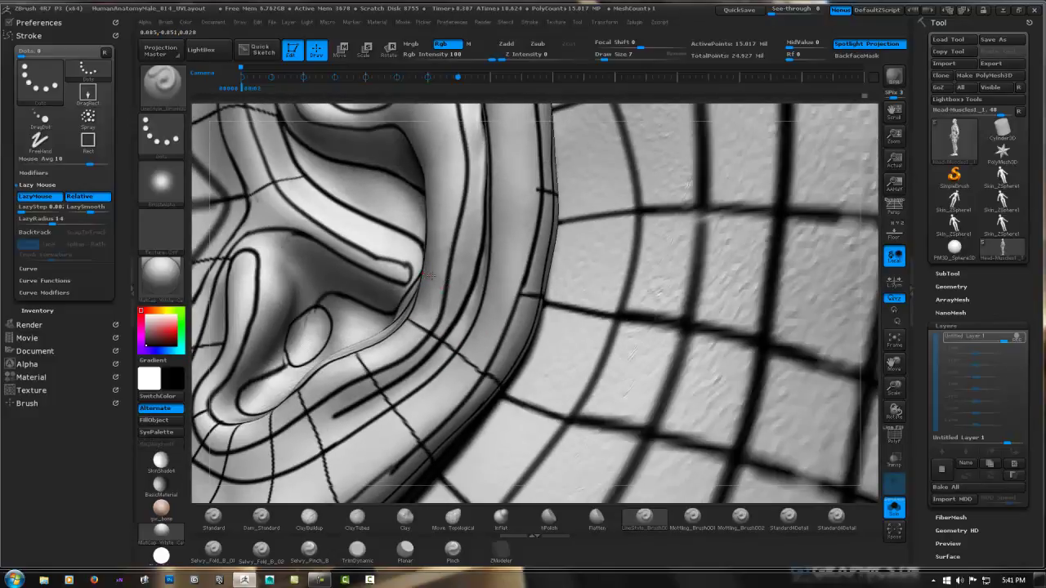
pyautogui.moveTo(508, 221); pyautogui.dragTo(433, 272, button='right')
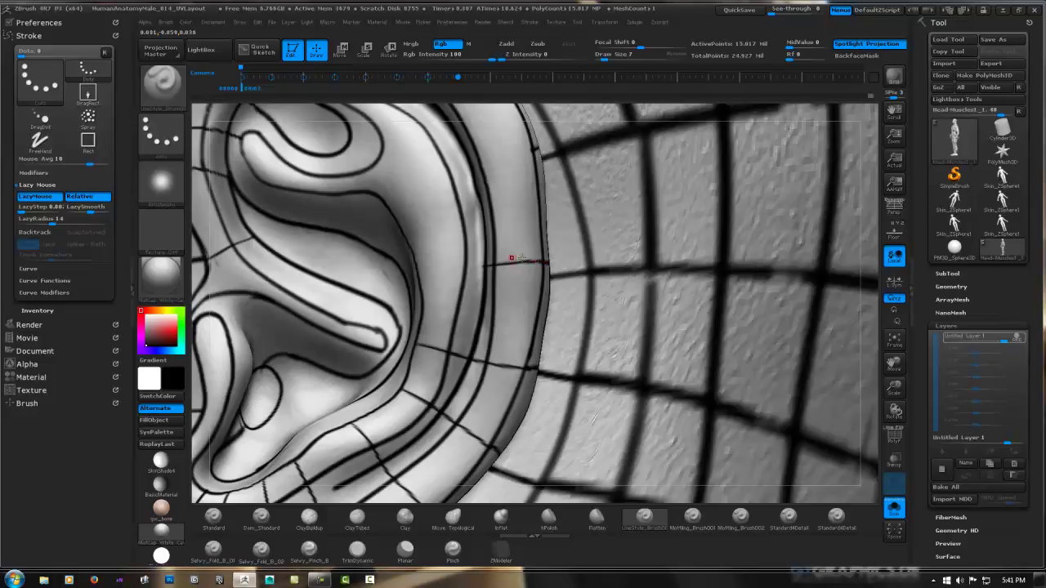
# Draw contour lines across the ear surface and down the rim toward the head
pyautogui.moveTo(417, 272); pyautogui.dragTo(472, 267)
pyautogui.moveTo(500, 259); pyautogui.dragTo(497, 252, button='right')
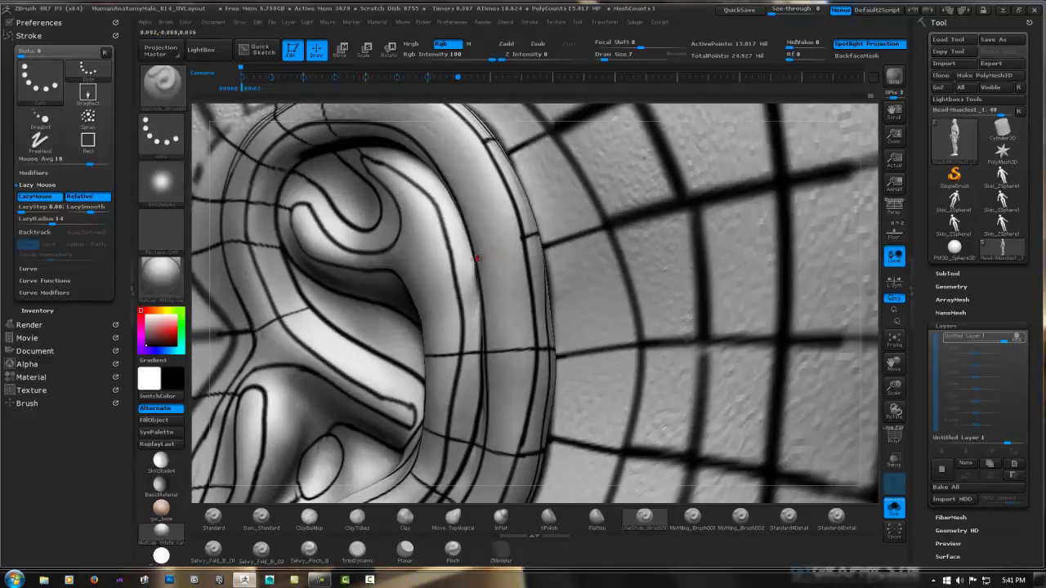
pyautogui.moveTo(522, 237); pyautogui.dragTo(512, 243, button='right')
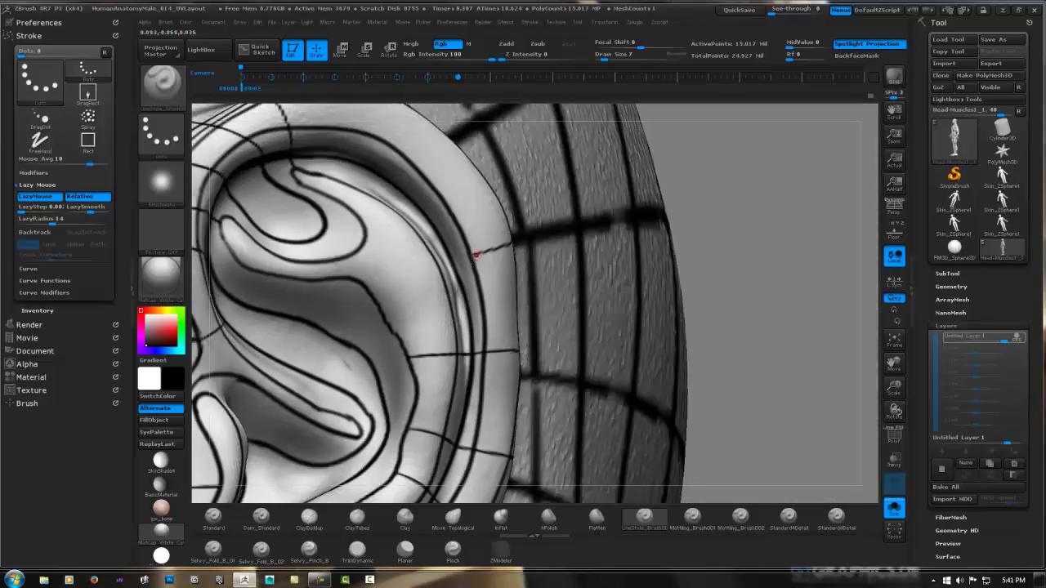
pyautogui.moveTo(436, 273); pyautogui.dragTo(504, 245)
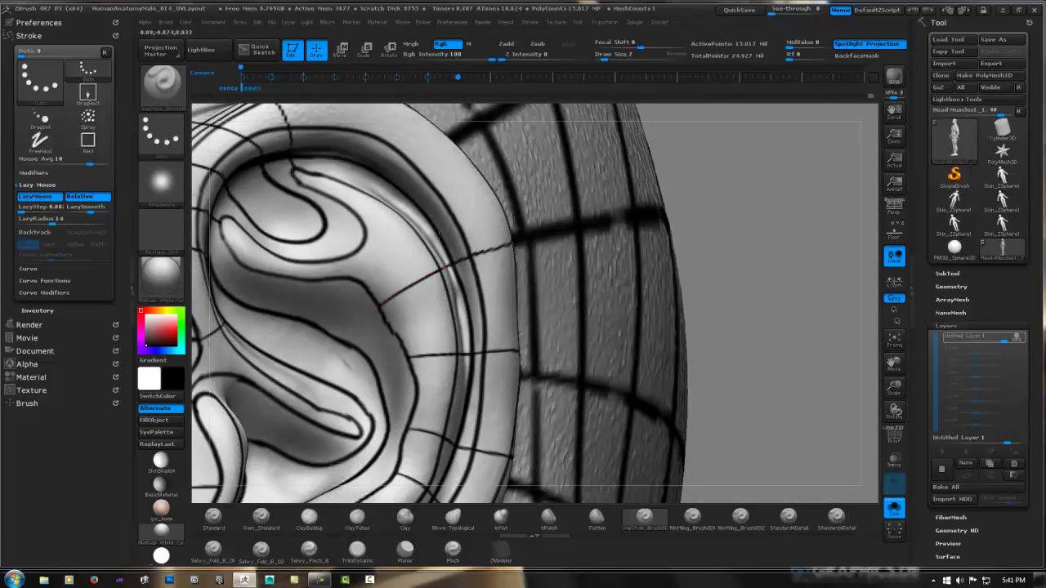
pyautogui.moveTo(463, 242)
pyautogui.mouseDown(button='right')
pyautogui.moveTo(464, 258)
pyautogui.moveTo(455, 250)
pyautogui.moveTo(483, 237)
pyautogui.moveTo(446, 278)
pyautogui.mouseUp(button='right')
pyautogui.moveTo(446, 277); pyautogui.dragTo(410, 321)
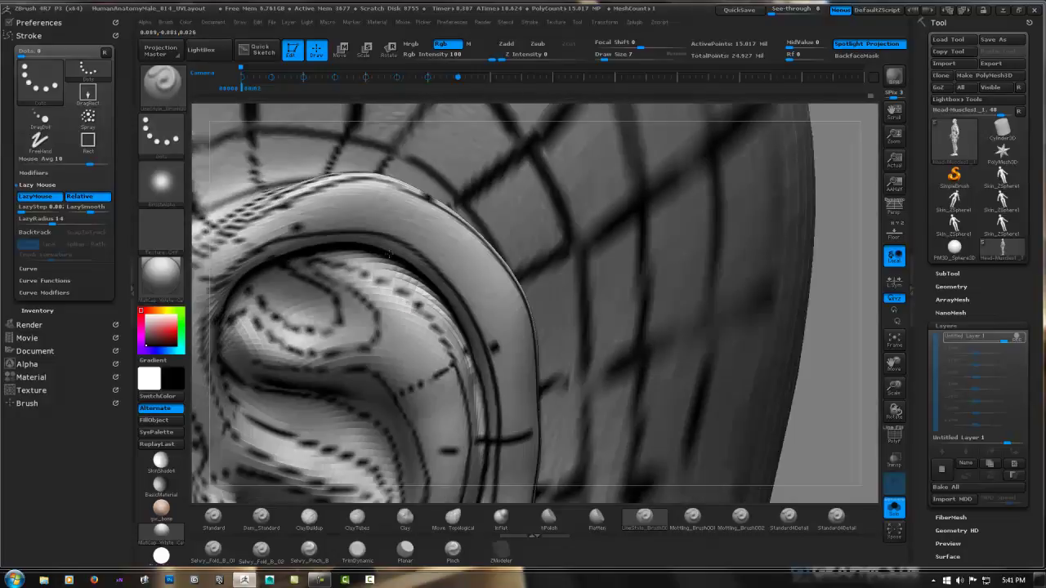
# Add two more cross-contour lines down the helix rim and zoom out to the whole ear
pyautogui.moveTo(403, 242); pyautogui.dragTo(425, 205, button='right')
pyautogui.moveTo(427, 200); pyautogui.dragTo(404, 259)
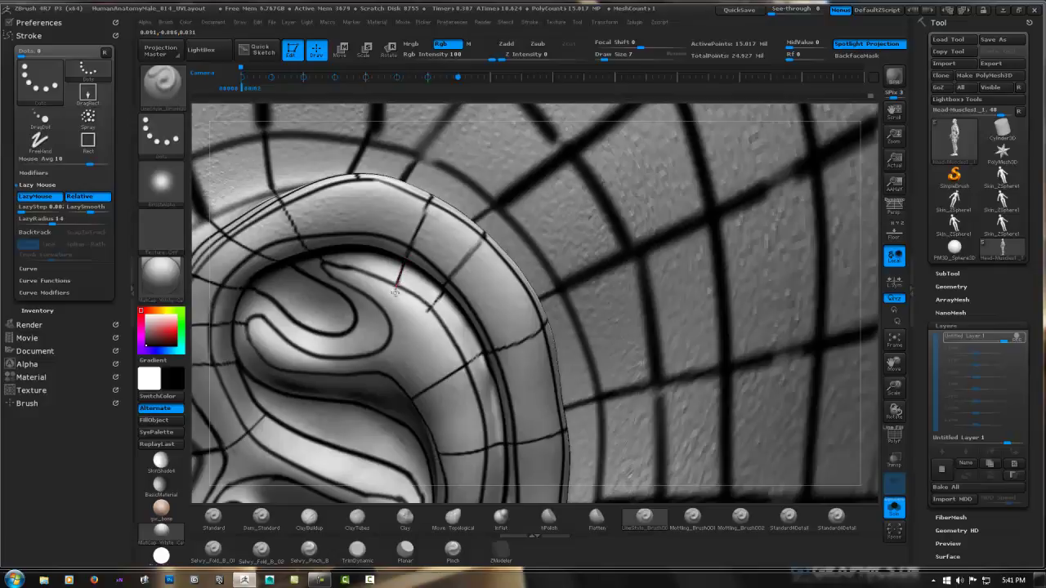
pyautogui.moveTo(359, 176); pyautogui.dragTo(365, 264)
pyautogui.moveTo(365, 280); pyautogui.dragTo(434, 240, button='right')
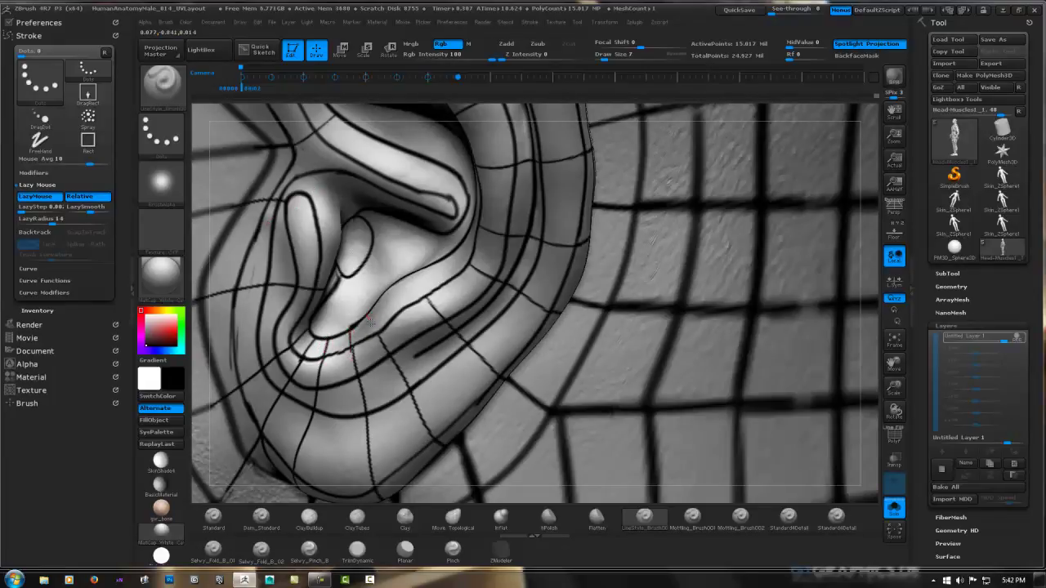
# Draw five cross-contour strokes over the antihelix fold and upper concha
pyautogui.moveTo(406, 279); pyautogui.dragTo(434, 306)
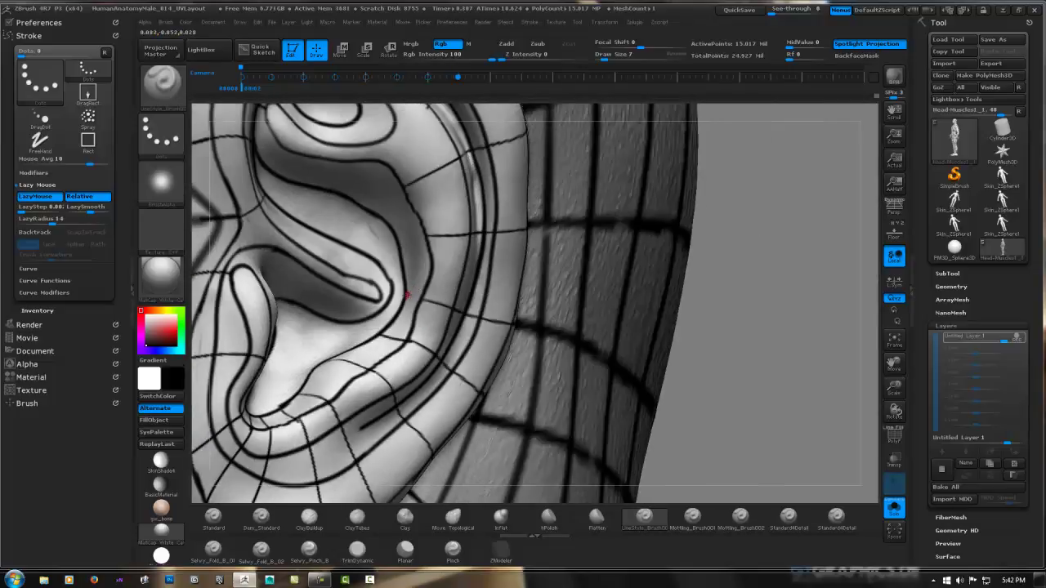
pyautogui.moveTo(407, 295); pyautogui.dragTo(432, 294)
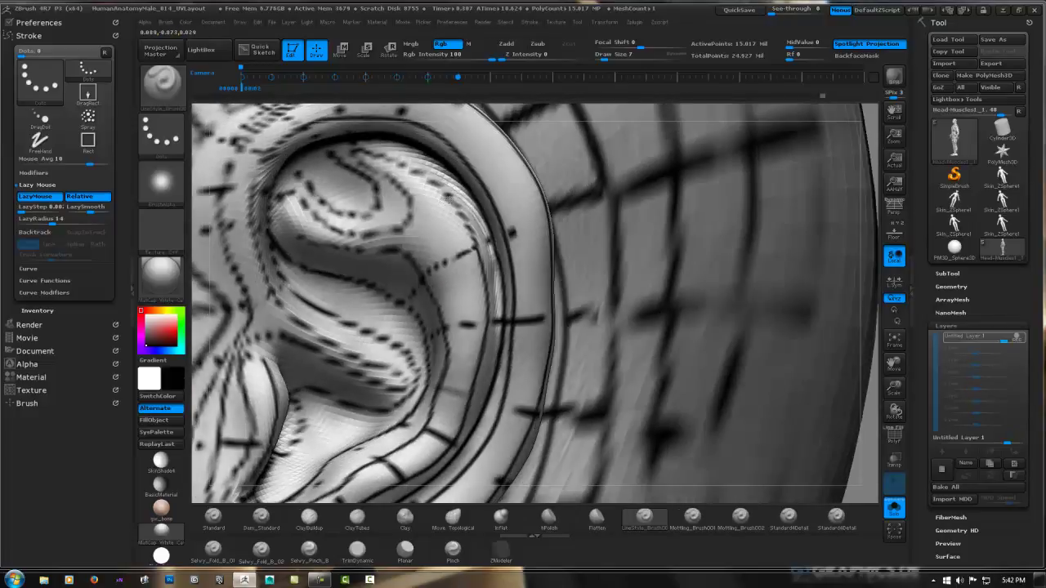
pyautogui.moveTo(448, 197); pyautogui.dragTo(397, 257)
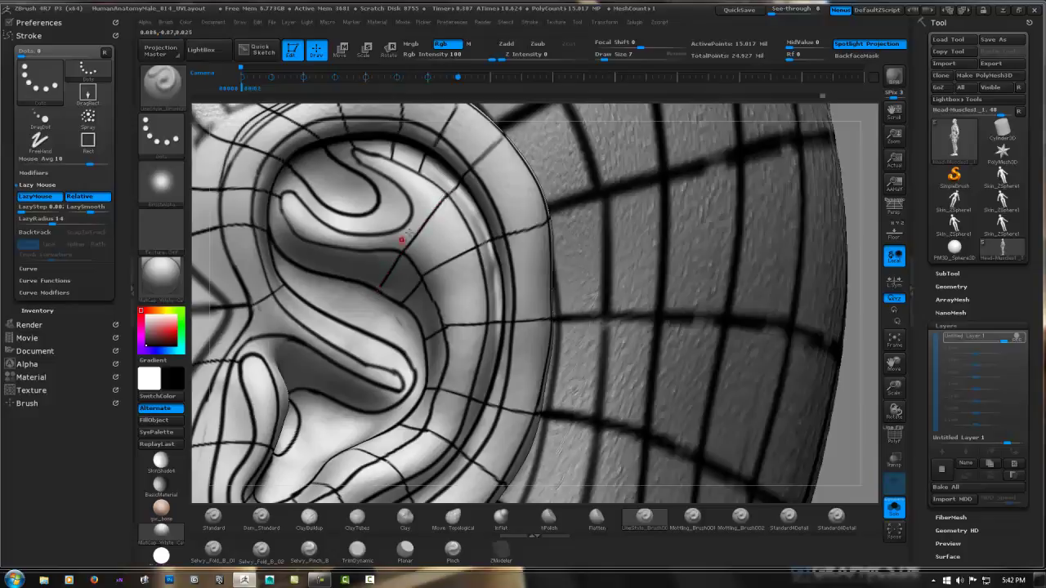
pyautogui.moveTo(416, 176); pyautogui.dragTo(405, 242)
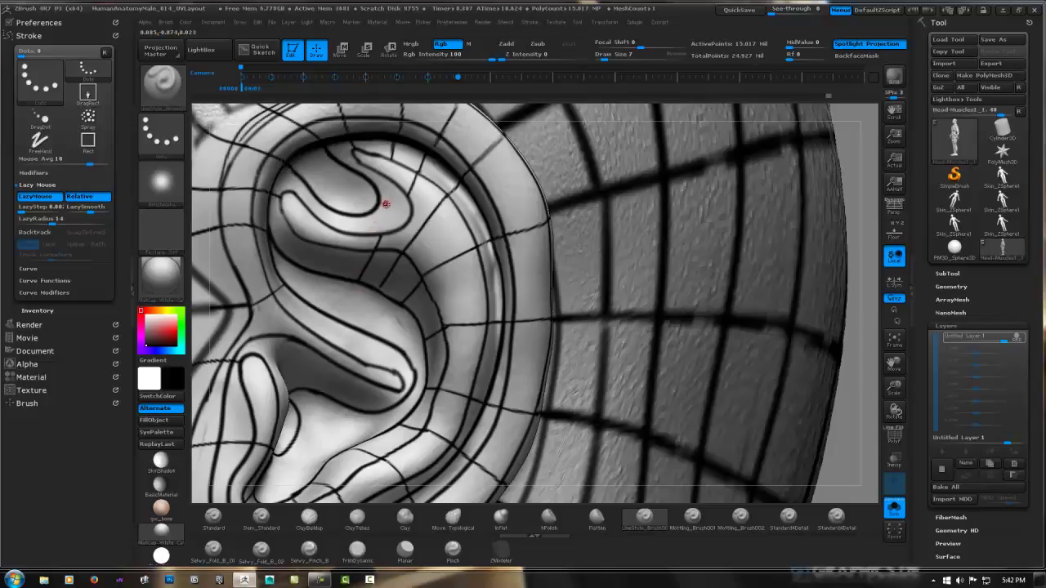
pyautogui.moveTo(392, 157)
pyautogui.mouseDown()
pyautogui.moveTo(353, 195)
pyautogui.moveTo(351, 221)
pyautogui.mouseUp()
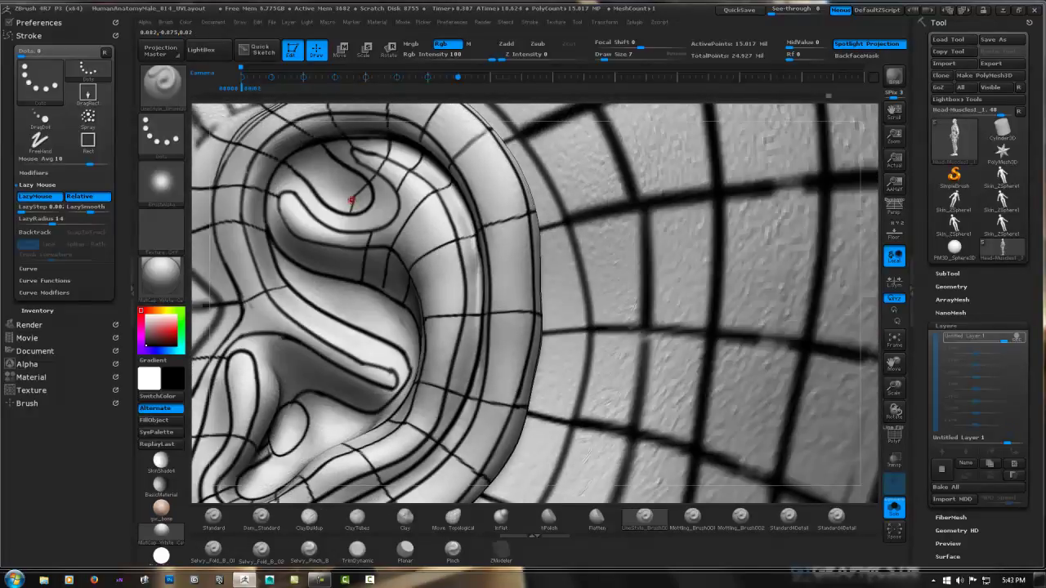
# Draw short cross-contour lines across the ear rim and into the upper fold, smoothing mistakes
pyautogui.moveTo(358, 193); pyautogui.dragTo(370, 186)
pyautogui.press('1')
pyautogui.moveTo(358, 211)
pyautogui.mouseDown()
pyautogui.moveTo(373, 232)
pyautogui.moveTo(344, 215)
pyautogui.moveTo(342, 233)
pyautogui.mouseUp()
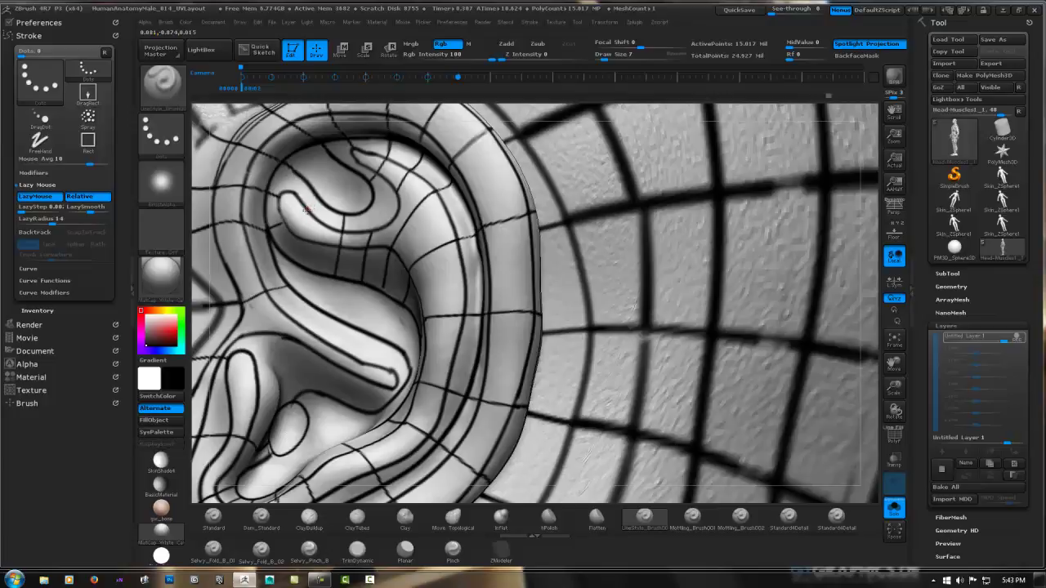
pyautogui.moveTo(308, 209); pyautogui.dragTo(360, 157)
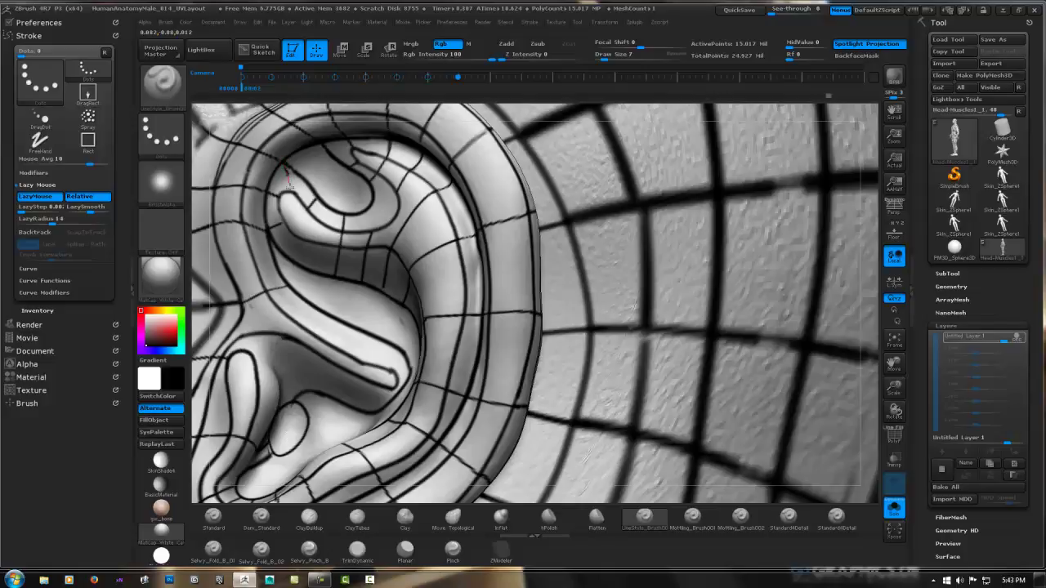
pyautogui.moveTo(286, 164); pyautogui.dragTo(310, 170)
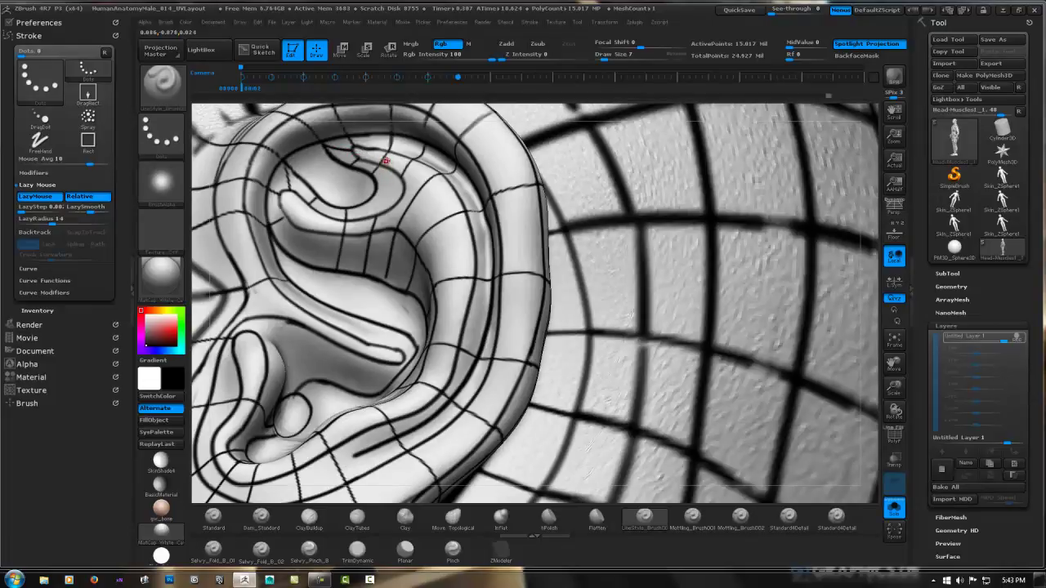
# Add more lines up and along the upper fold, rotating the ear between strokes
pyautogui.moveTo(378, 169); pyautogui.dragTo(319, 190)
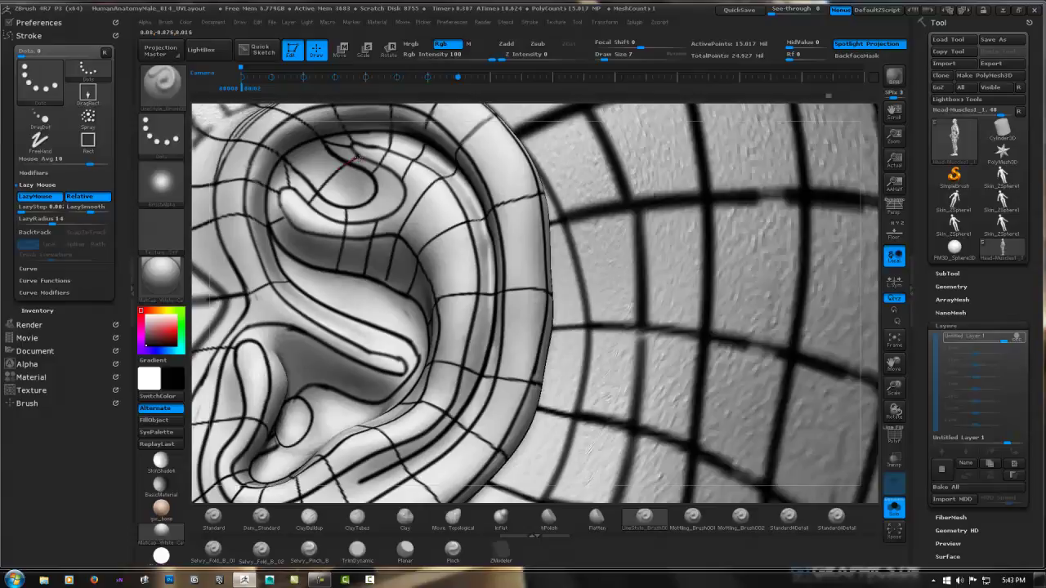
pyautogui.moveTo(347, 209); pyautogui.dragTo(376, 178)
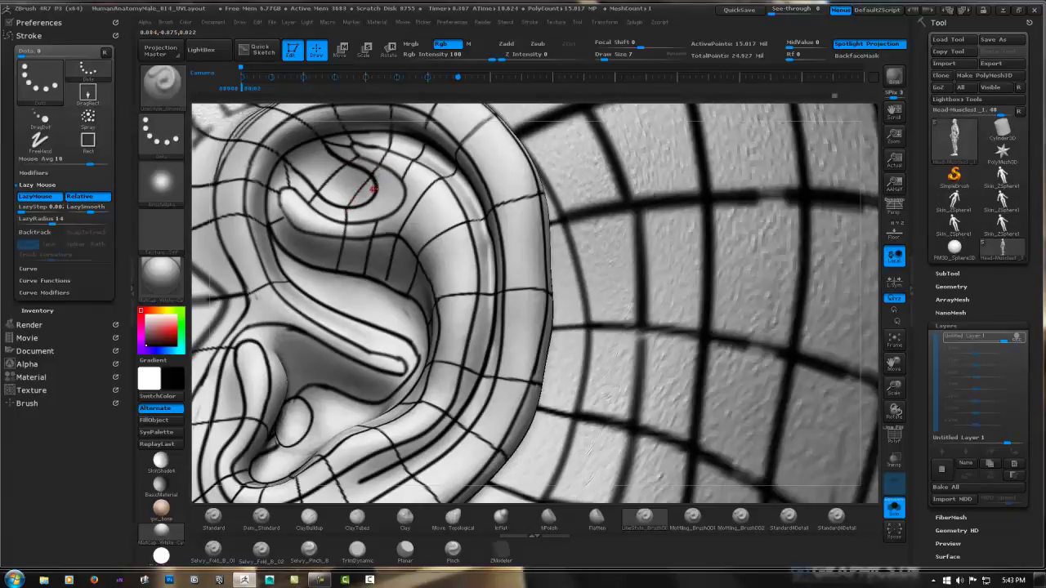
pyautogui.moveTo(388, 204); pyautogui.dragTo(359, 214)
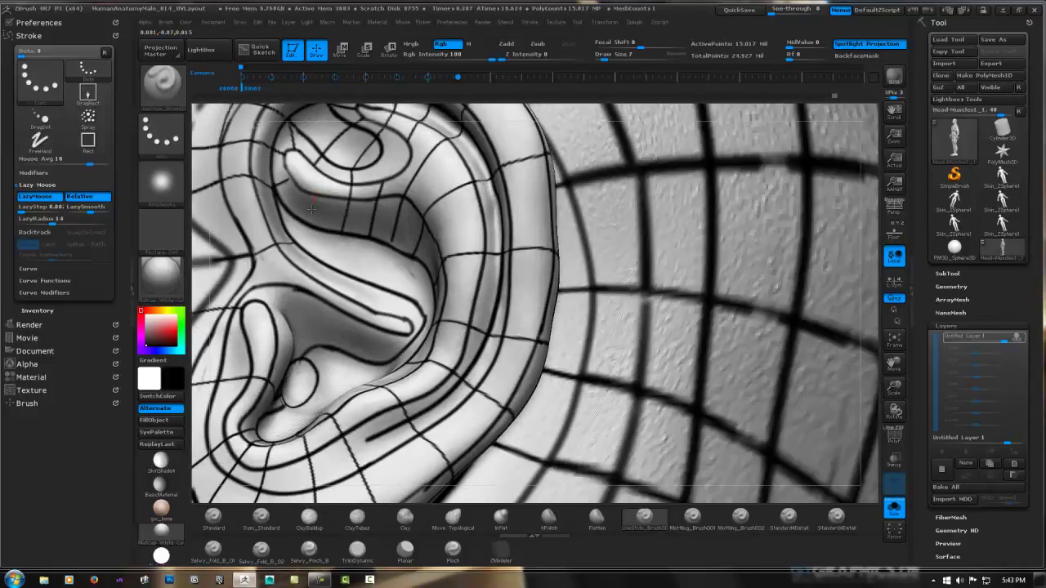
pyautogui.moveTo(311, 209)
pyautogui.mouseDown()
pyautogui.moveTo(305, 232)
pyautogui.moveTo(317, 206)
pyautogui.moveTo(303, 170)
pyautogui.mouseUp()
pyautogui.moveTo(287, 154)
pyautogui.mouseDown()
pyautogui.moveTo(319, 185)
pyautogui.moveTo(372, 192)
pyautogui.moveTo(455, 164)
pyautogui.moveTo(436, 177)
pyautogui.moveTo(419, 170)
pyautogui.moveTo(439, 193)
pyautogui.moveTo(461, 258)
pyautogui.moveTo(437, 376)
pyautogui.mouseUp()
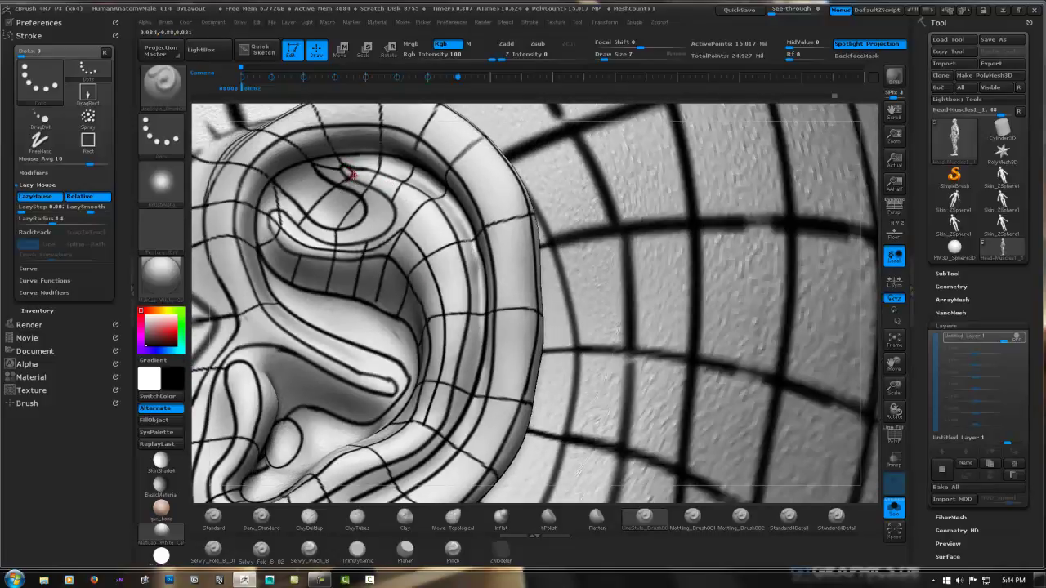
# Draw and smooth one more line down the ear fold
pyautogui.moveTo(366, 175)
pyautogui.mouseDown()
pyautogui.moveTo(406, 200)
pyautogui.moveTo(403, 237)
pyautogui.moveTo(411, 217)
pyautogui.mouseUp()
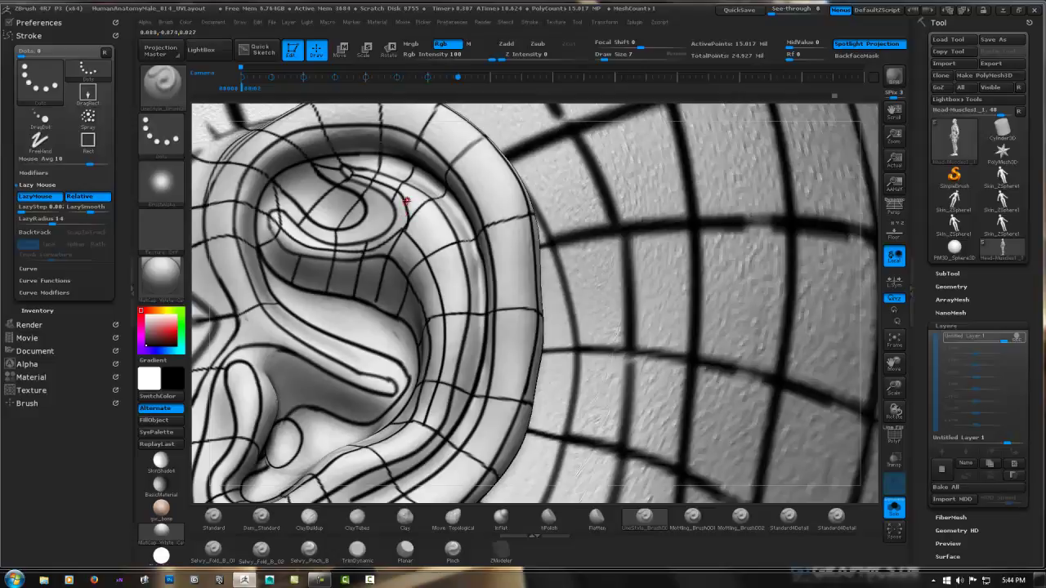
pyautogui.press('1')
pyautogui.press('1')
pyautogui.moveTo(365, 176); pyautogui.dragTo(395, 190)
pyautogui.press('1')
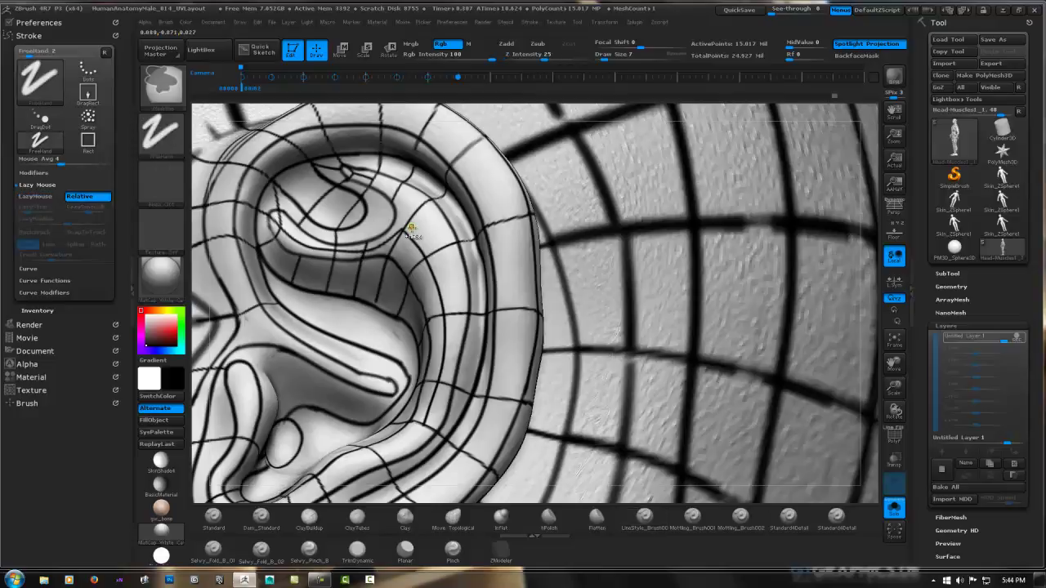
# Reselect the LineStyle_Brush00 line-drawing brush
pyautogui.press('1')
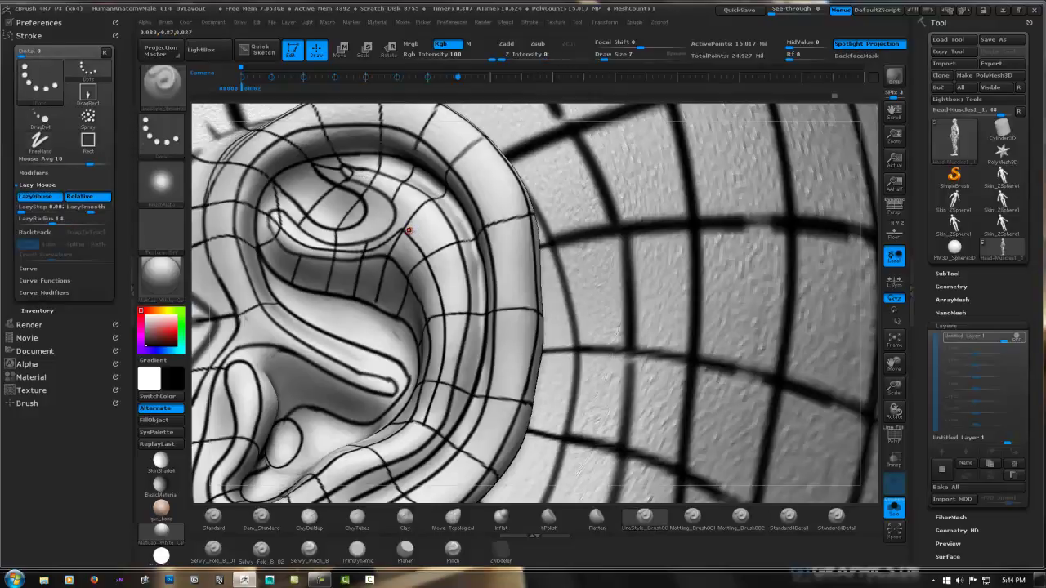
pyautogui.press('b')
pyautogui.press('s')
pyautogui.press('t')
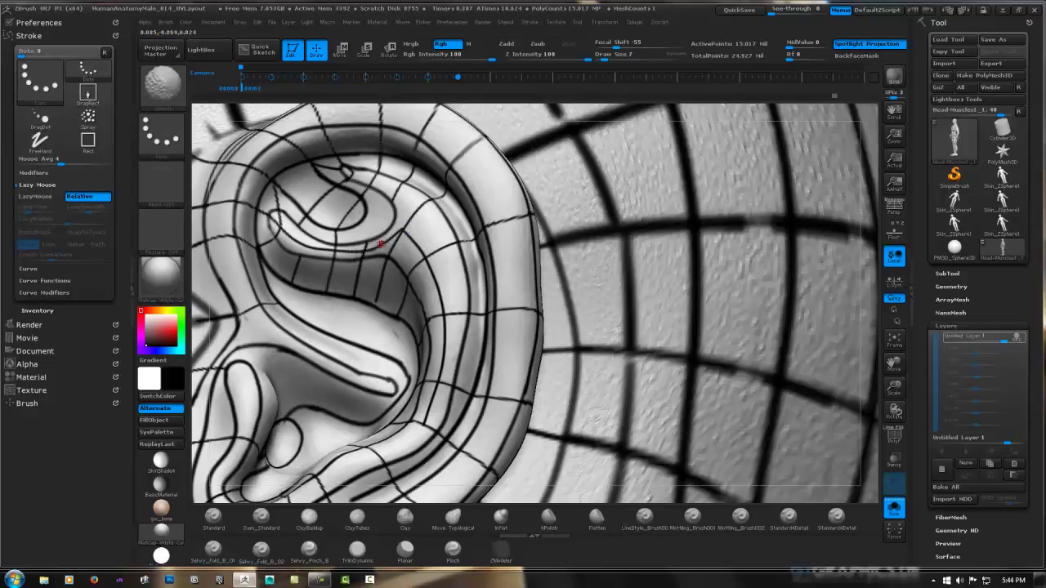
pyautogui.press('2')
# Draw several strokes along the upper ear crease, then zoom in to check them
pyautogui.moveTo(374, 245)
pyautogui.mouseDown()
pyautogui.moveTo(402, 238)
pyautogui.moveTo(442, 305)
pyautogui.mouseUp()
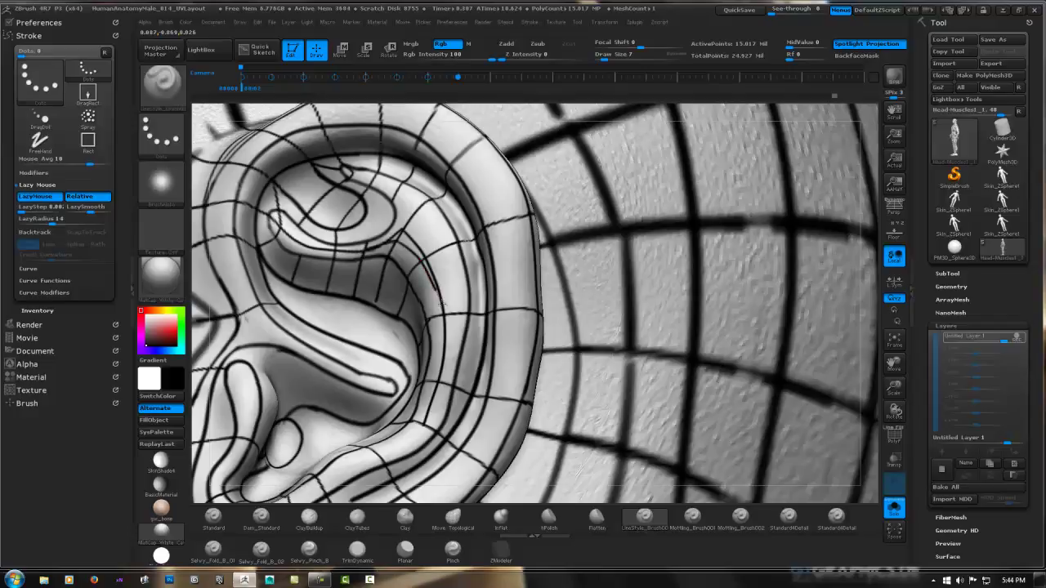
pyautogui.moveTo(404, 235); pyautogui.dragTo(447, 311)
pyautogui.moveTo(402, 234); pyautogui.dragTo(446, 315)
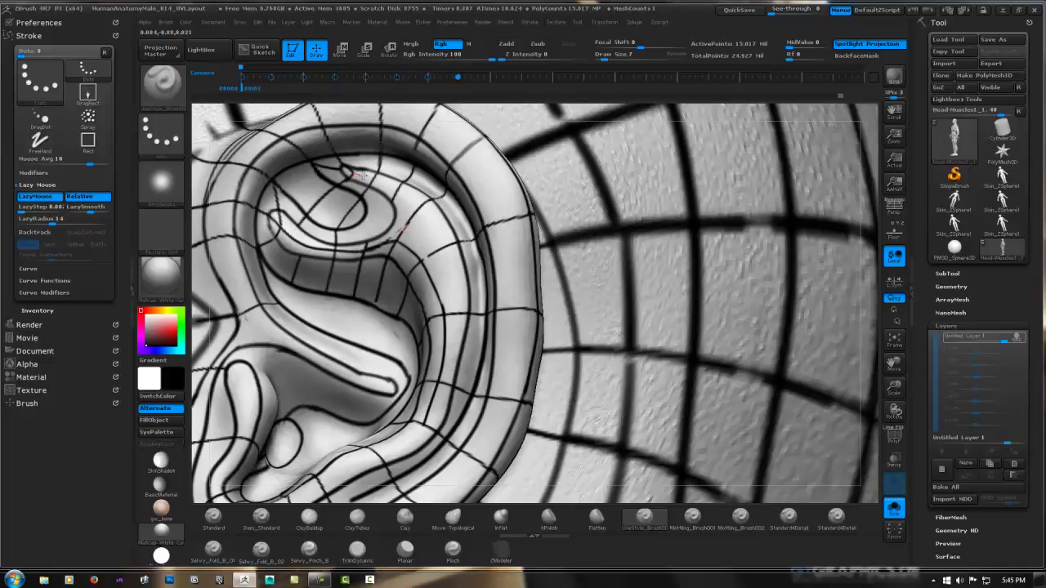
pyautogui.moveTo(353, 173); pyautogui.dragTo(421, 219)
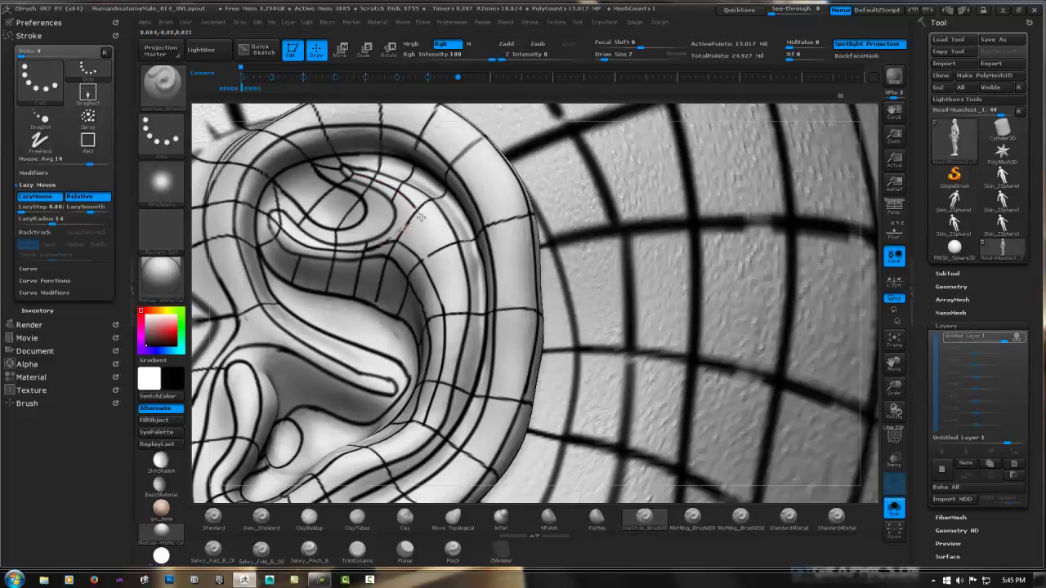
pyautogui.moveTo(416, 211)
pyautogui.mouseDown()
pyautogui.moveTo(440, 260)
pyautogui.moveTo(445, 327)
pyautogui.mouseUp()
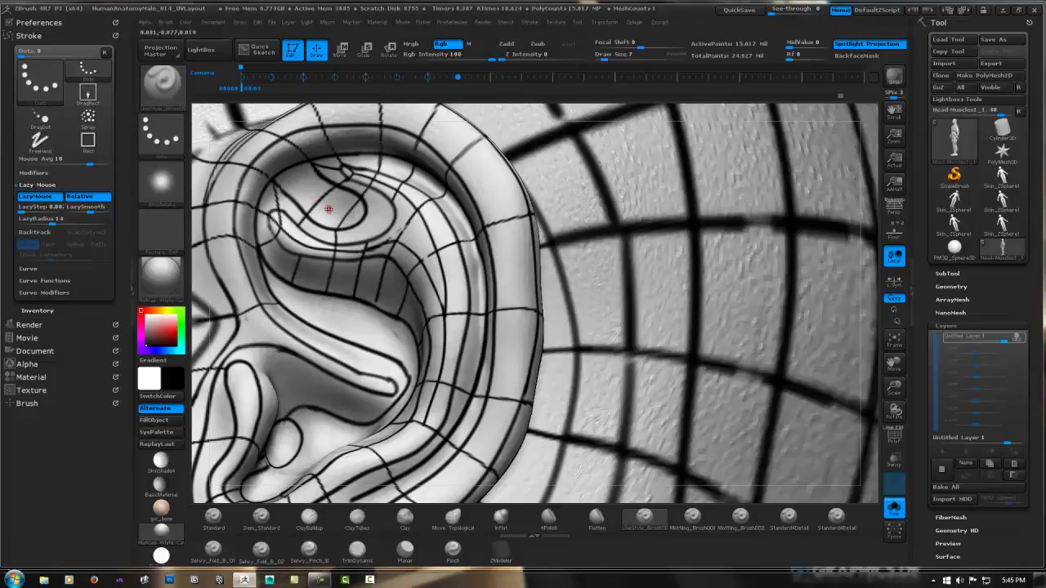
pyautogui.moveTo(365, 234)
pyautogui.mouseDown(button='right')
pyautogui.moveTo(375, 254)
pyautogui.moveTo(369, 233)
pyautogui.mouseUp(button='right')
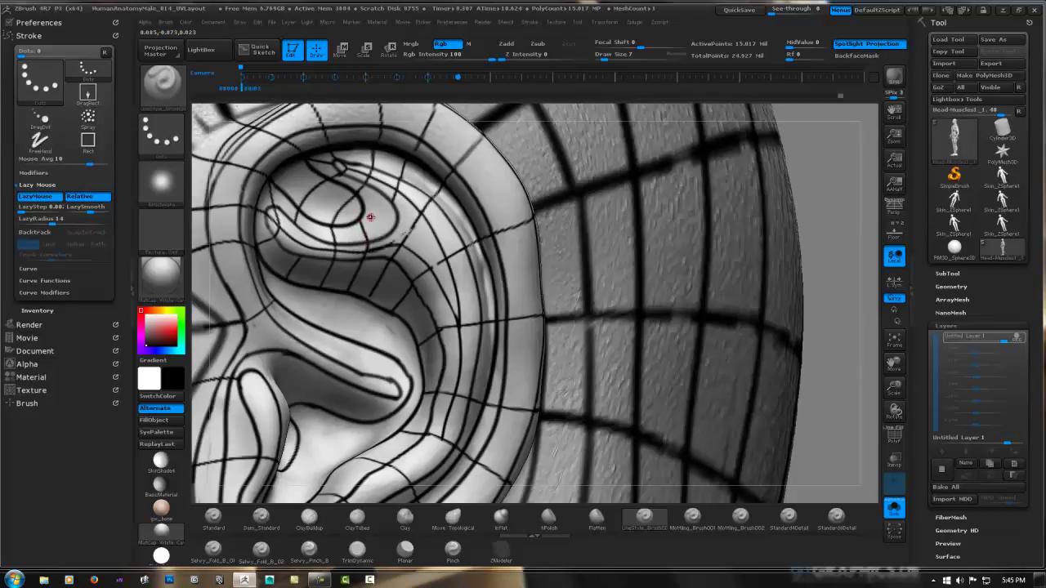
# Draw cross-contour lines in the groove between antihelix and rim, smoothing away stray parts
pyautogui.moveTo(371, 216); pyautogui.dragTo(402, 209)
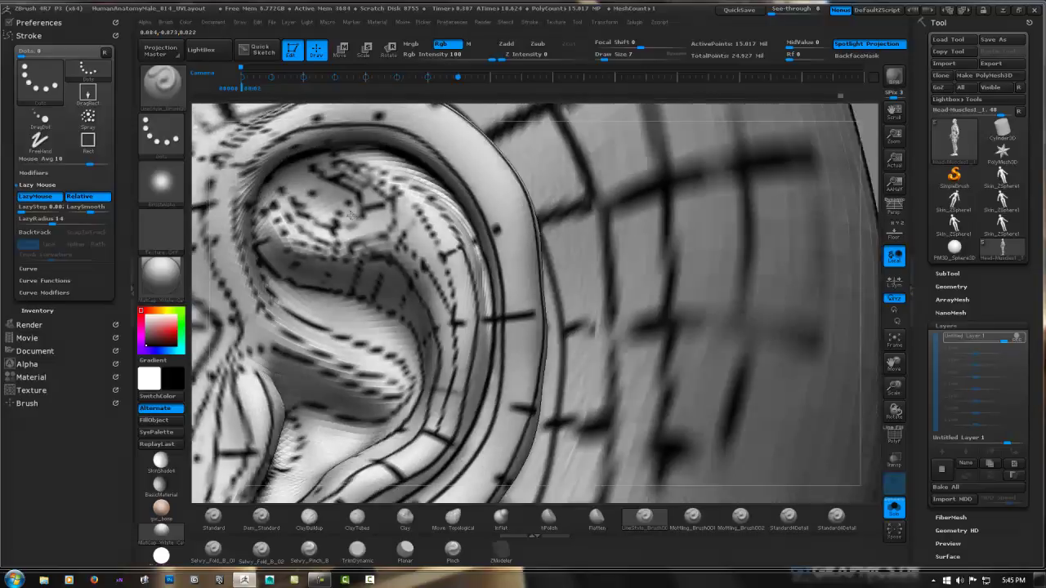
pyautogui.moveTo(369, 221)
pyautogui.mouseDown()
pyautogui.moveTo(347, 202)
pyautogui.moveTo(414, 235)
pyautogui.moveTo(392, 231)
pyautogui.mouseUp()
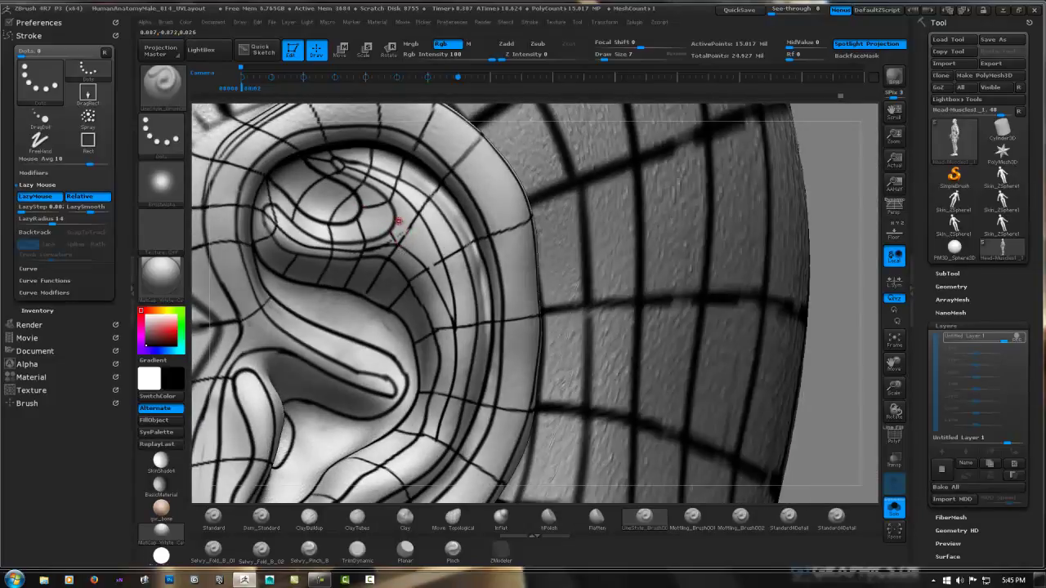
pyautogui.moveTo(394, 221)
pyautogui.mouseDown()
pyautogui.moveTo(414, 213)
pyautogui.moveTo(391, 234)
pyautogui.moveTo(427, 219)
pyautogui.moveTo(366, 218)
pyautogui.mouseUp()
pyautogui.moveTo(392, 237); pyautogui.dragTo(358, 210)
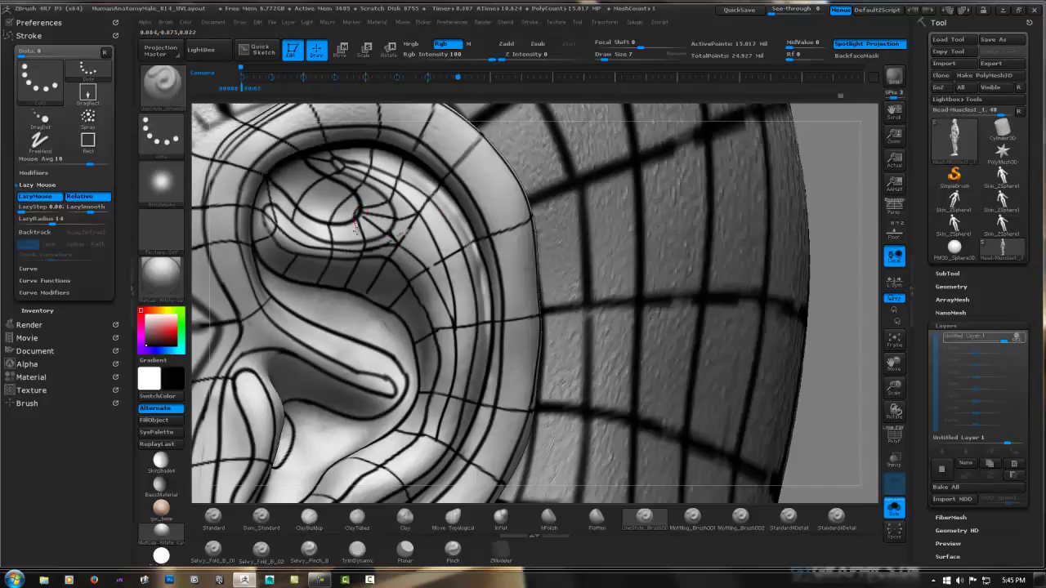
pyautogui.keyDown('shift'); pyautogui.moveTo(355, 221); pyautogui.dragTo(359, 206); pyautogui.keyUp('shift')
pyautogui.moveTo(367, 218); pyautogui.dragTo(361, 214)
pyautogui.press('shift')
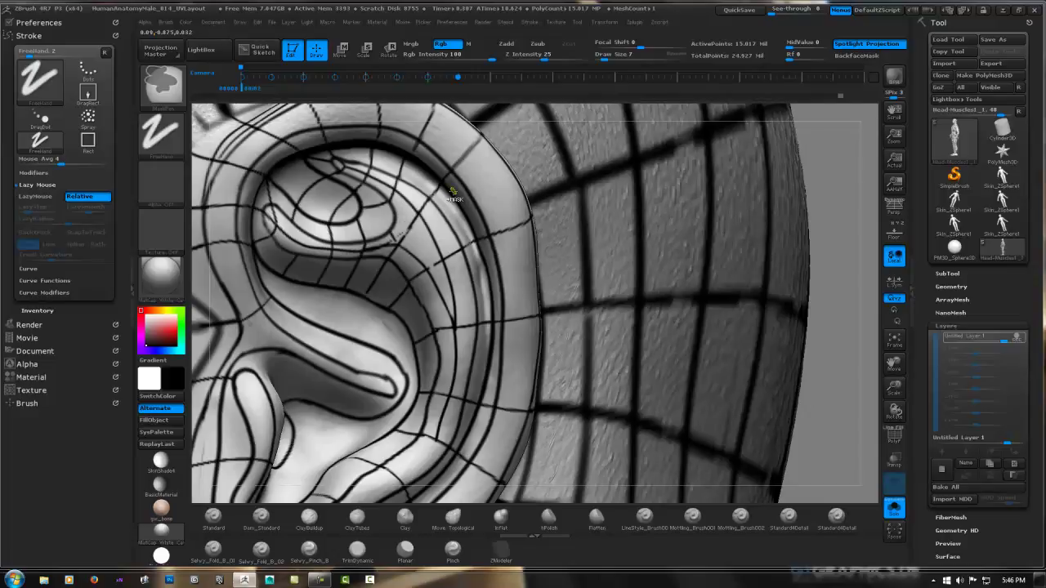
pyautogui.press('1')
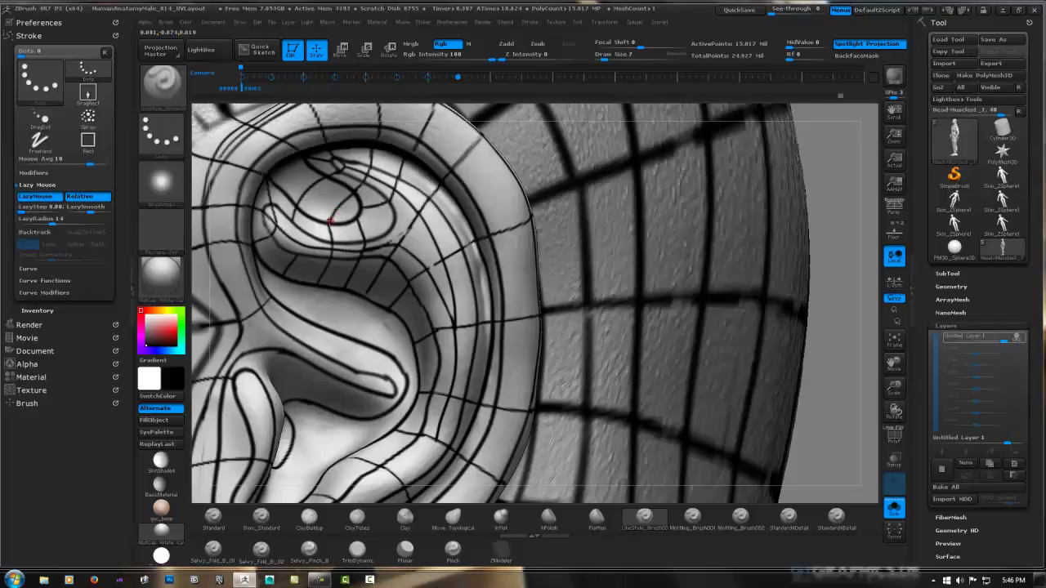
# Orbit the head to inspect the ear's contour lines from a new angle
pyautogui.moveTo(332, 220); pyautogui.dragTo(339, 199)
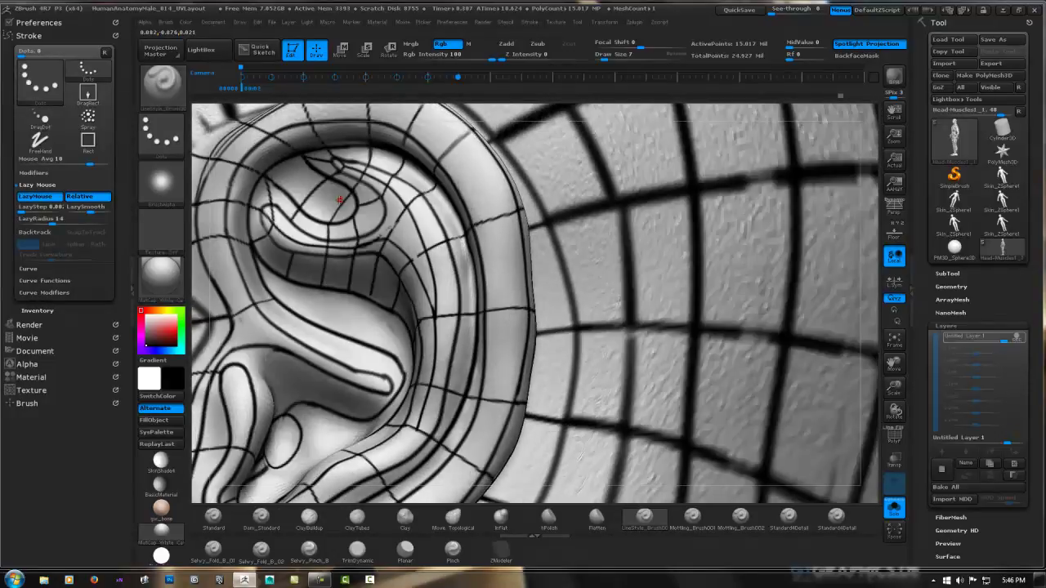
pyautogui.moveTo(339, 199)
pyautogui.mouseDown(button='right')
pyautogui.moveTo(317, 196)
pyautogui.moveTo(326, 272)
pyautogui.moveTo(374, 231)
pyautogui.moveTo(396, 298)
pyautogui.mouseUp(button='right')
pyautogui.moveTo(389, 237); pyautogui.dragTo(390, 233, button='right')
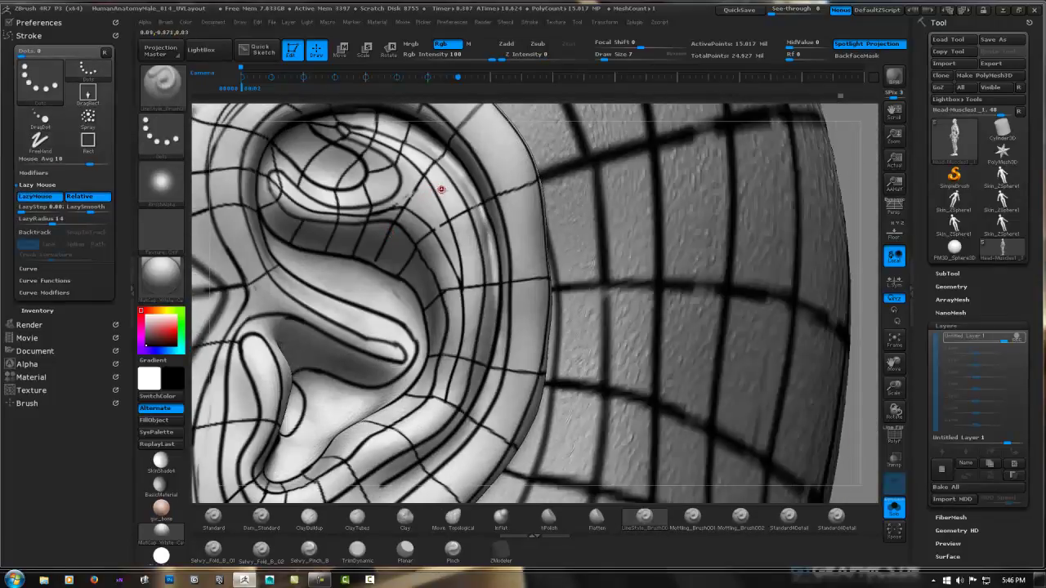
pyautogui.moveTo(438, 190)
pyautogui.mouseDown(button='right')
pyautogui.moveTo(446, 207)
pyautogui.moveTo(458, 203)
pyautogui.mouseUp(button='right')
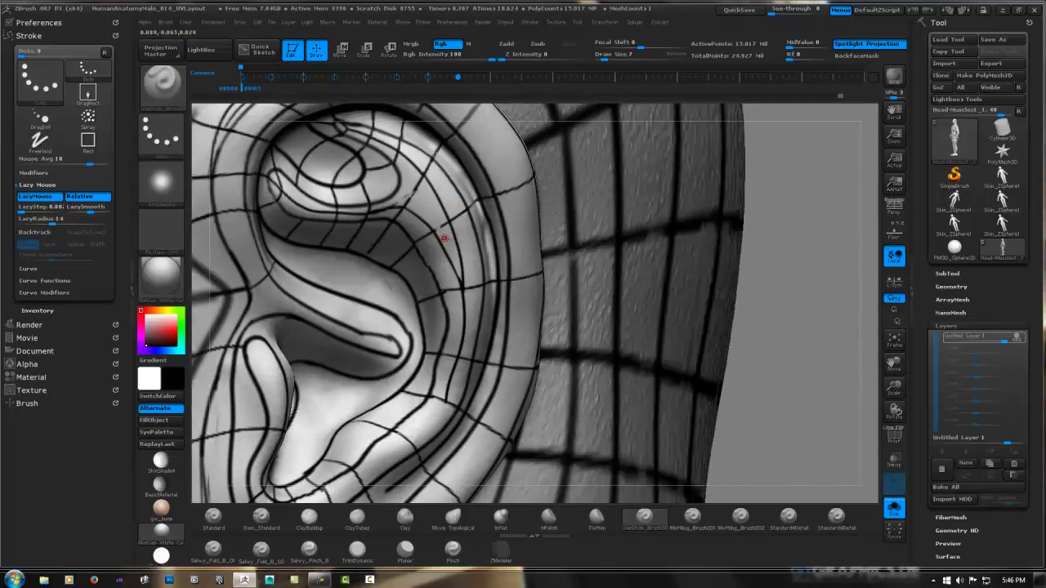
# Draw two contour lines down the lower antihelix fold, orbiting the view around them
pyautogui.moveTo(443, 238); pyautogui.dragTo(448, 245, button='right')
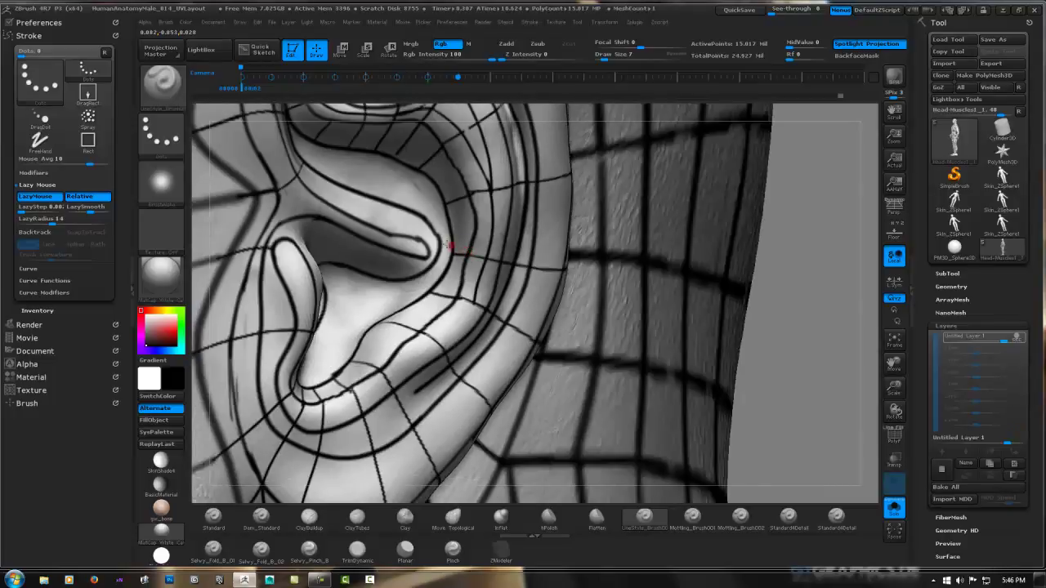
pyautogui.moveTo(301, 256); pyautogui.dragTo(295, 258, button='right')
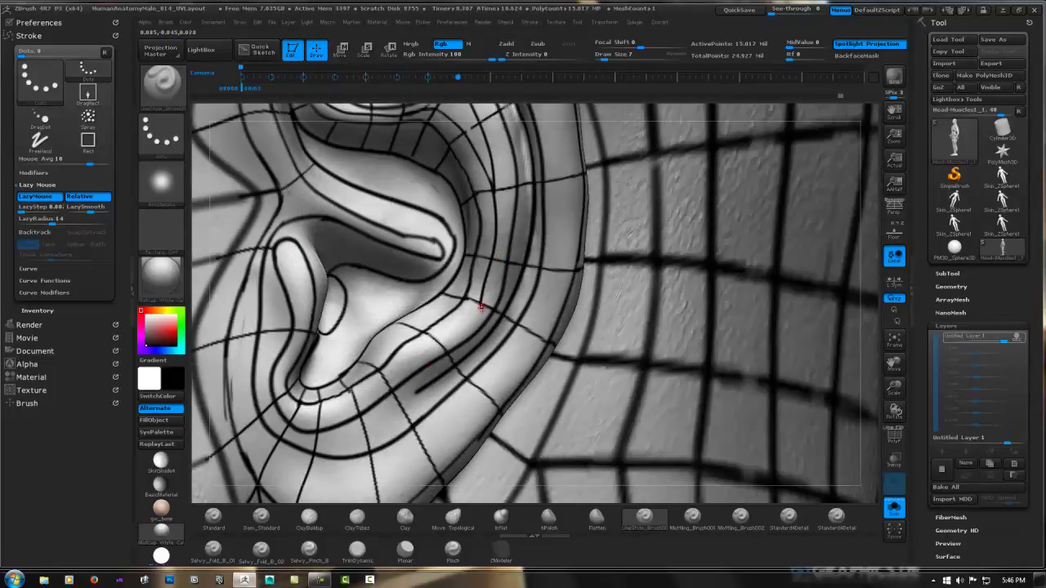
pyautogui.moveTo(481, 303)
pyautogui.mouseDown()
pyautogui.moveTo(389, 377)
pyautogui.moveTo(423, 386)
pyautogui.moveTo(362, 411)
pyautogui.moveTo(418, 393)
pyautogui.mouseUp()
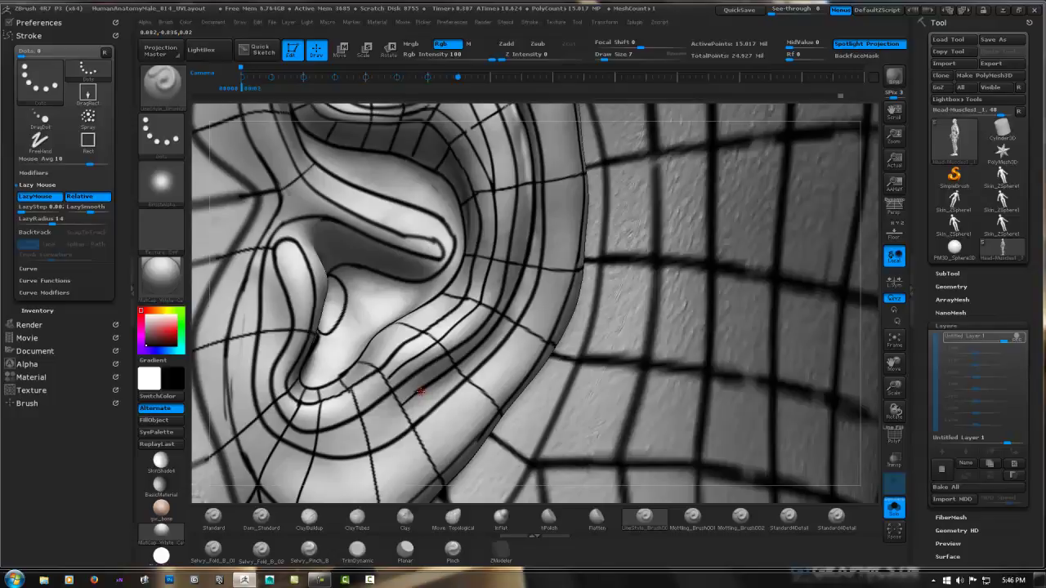
pyautogui.moveTo(414, 395)
pyautogui.mouseDown()
pyautogui.moveTo(362, 413)
pyautogui.moveTo(413, 398)
pyautogui.mouseUp()
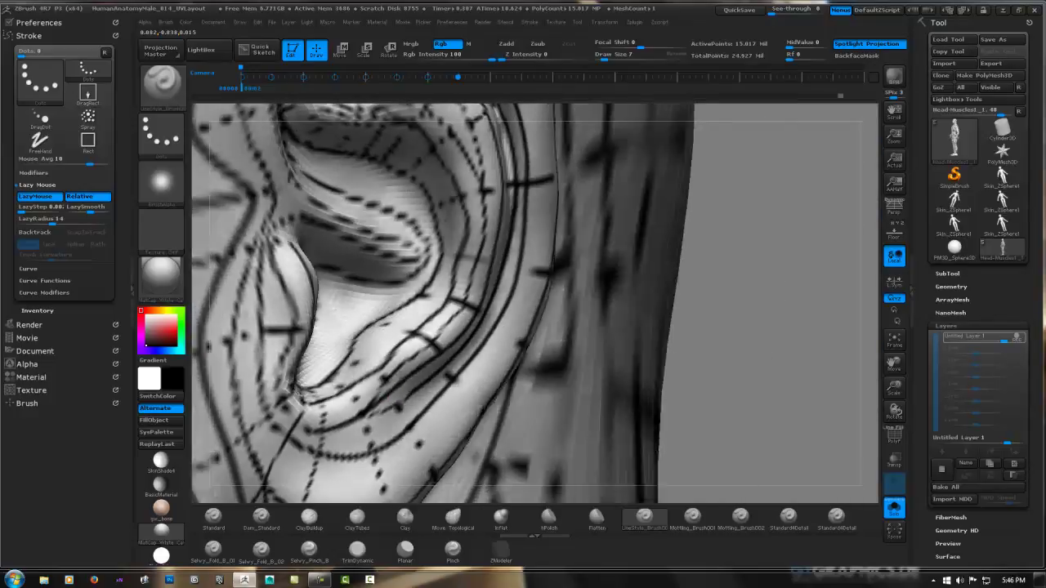
pyautogui.moveTo(374, 385)
pyautogui.mouseDown()
pyautogui.moveTo(413, 357)
pyautogui.moveTo(381, 365)
pyautogui.mouseUp()
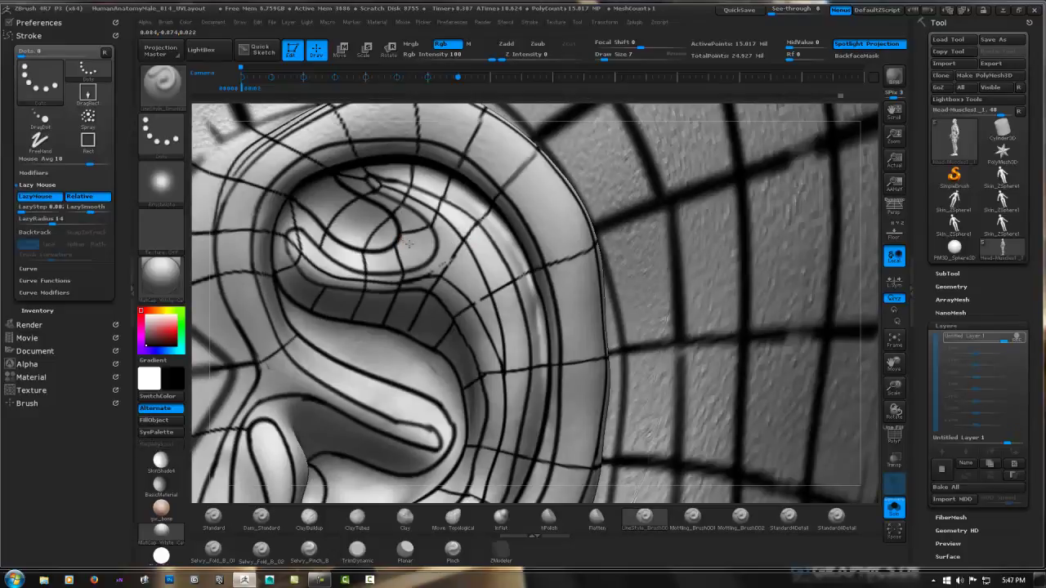
# Draw four short contour strokes across the upper ear fold above the crus of the helix
pyautogui.moveTo(408, 244); pyautogui.dragTo(433, 257)
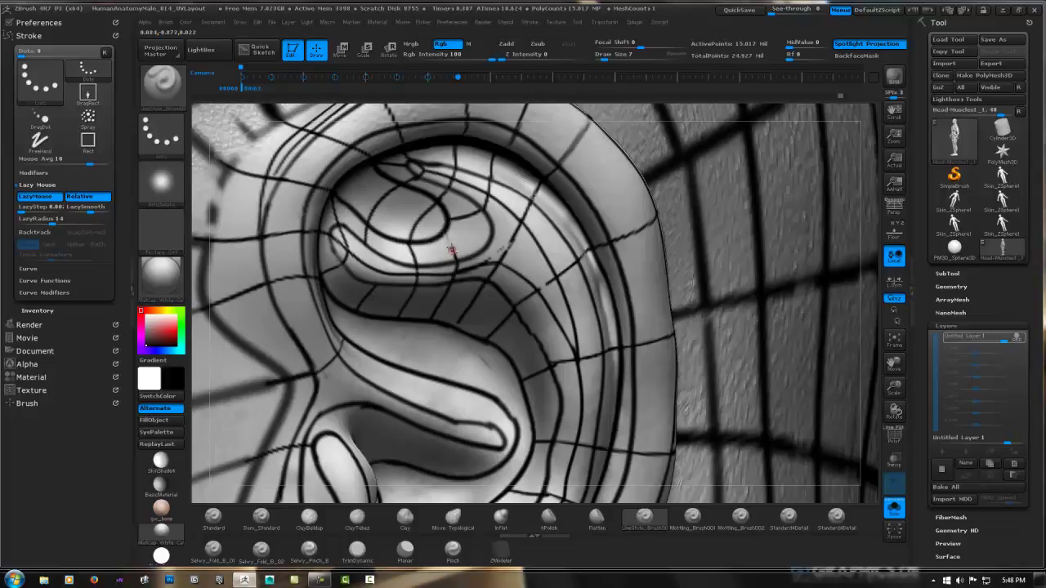
pyautogui.moveTo(451, 224); pyautogui.dragTo(490, 209)
pyautogui.moveTo(446, 233)
pyautogui.mouseDown()
pyautogui.moveTo(514, 242)
pyautogui.moveTo(486, 247)
pyautogui.moveTo(493, 231)
pyautogui.moveTo(537, 280)
pyautogui.moveTo(515, 243)
pyautogui.moveTo(539, 268)
pyautogui.mouseUp()
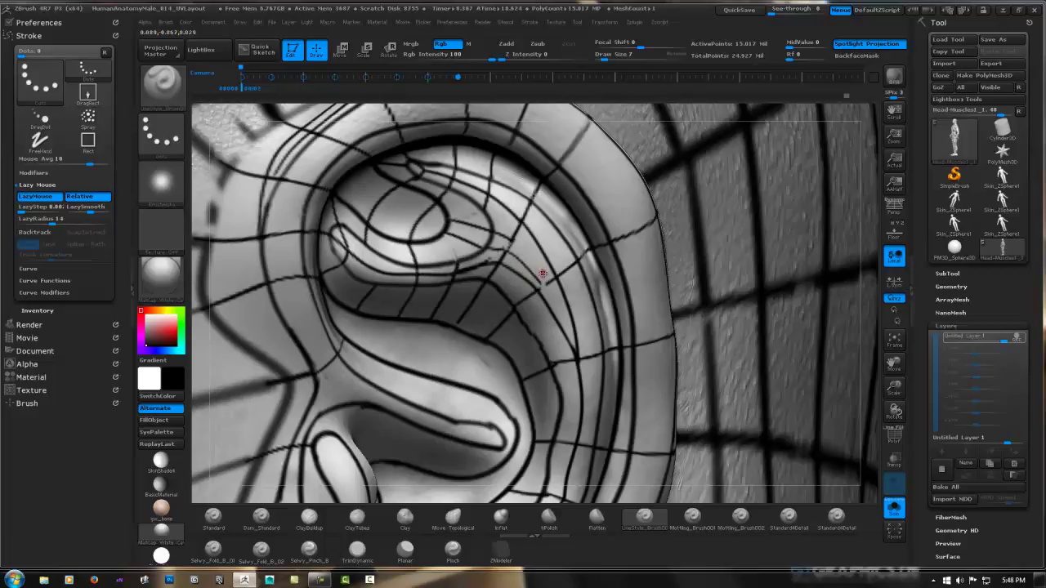
pyautogui.moveTo(537, 278); pyautogui.dragTo(528, 249)
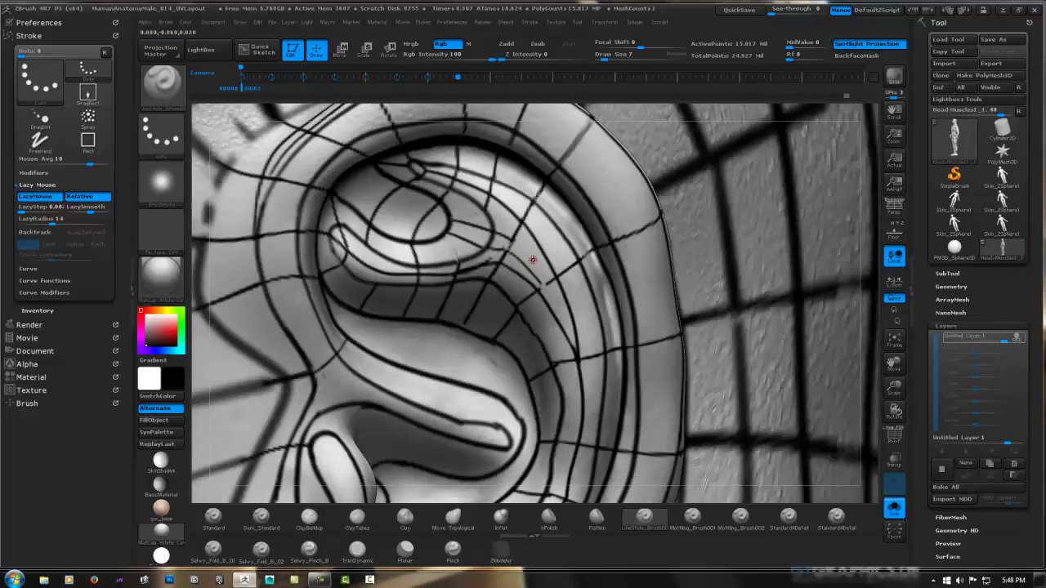
pyautogui.press('ctrl')
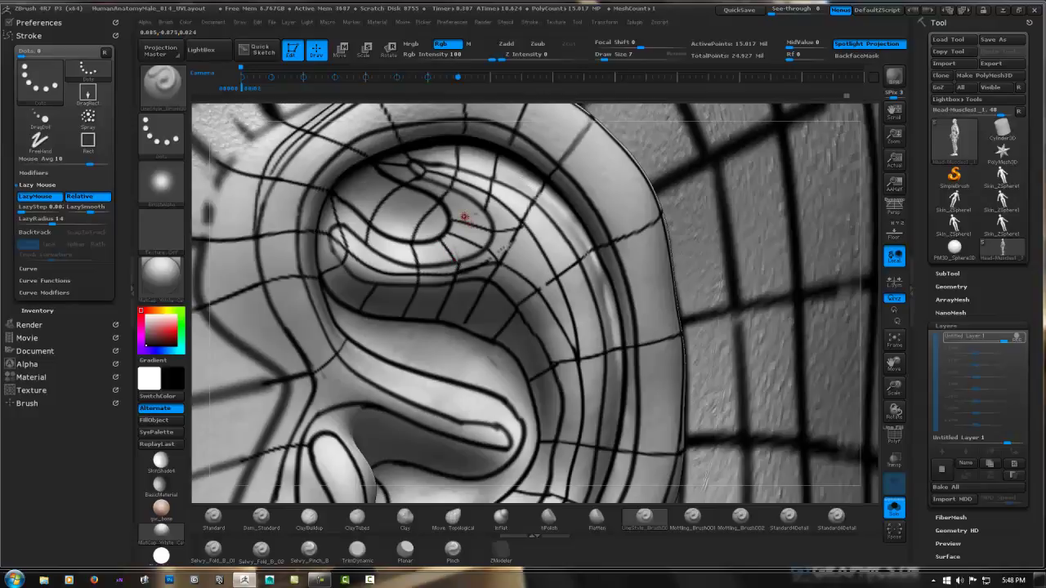
pyautogui.moveTo(464, 217); pyautogui.dragTo(490, 205)
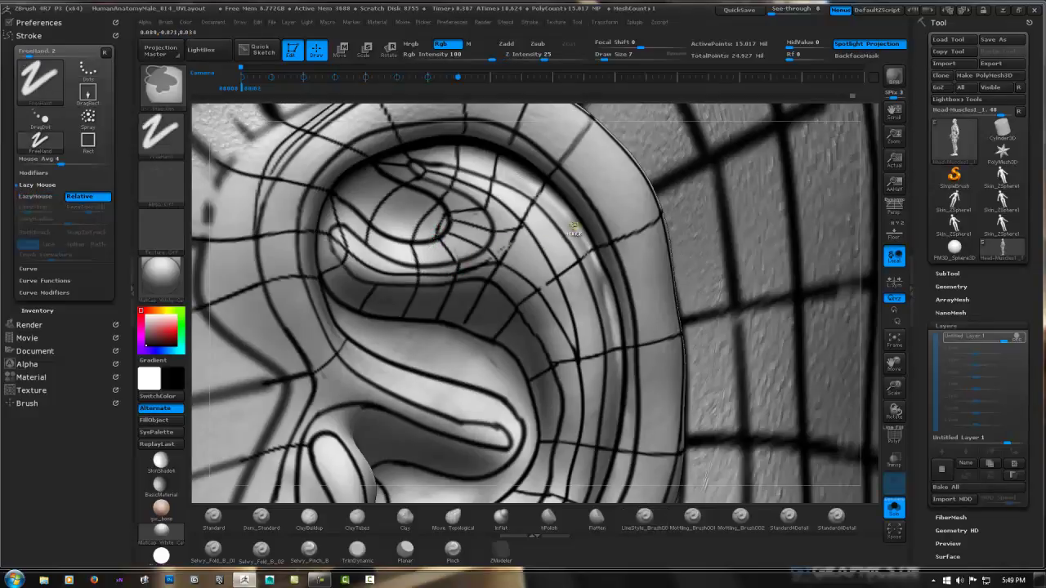
# From an oblique side view, draw and smooth thin strokes along the antihelix fold
pyautogui.moveTo(572, 232)
pyautogui.keyDown('shift'); pyautogui.mouseDown(button='right')
pyautogui.moveTo(551, 255)
pyautogui.moveTo(508, 240)
pyautogui.moveTo(532, 227)
pyautogui.moveTo(504, 233)
pyautogui.mouseUp(button='right'); pyautogui.keyUp('shift')
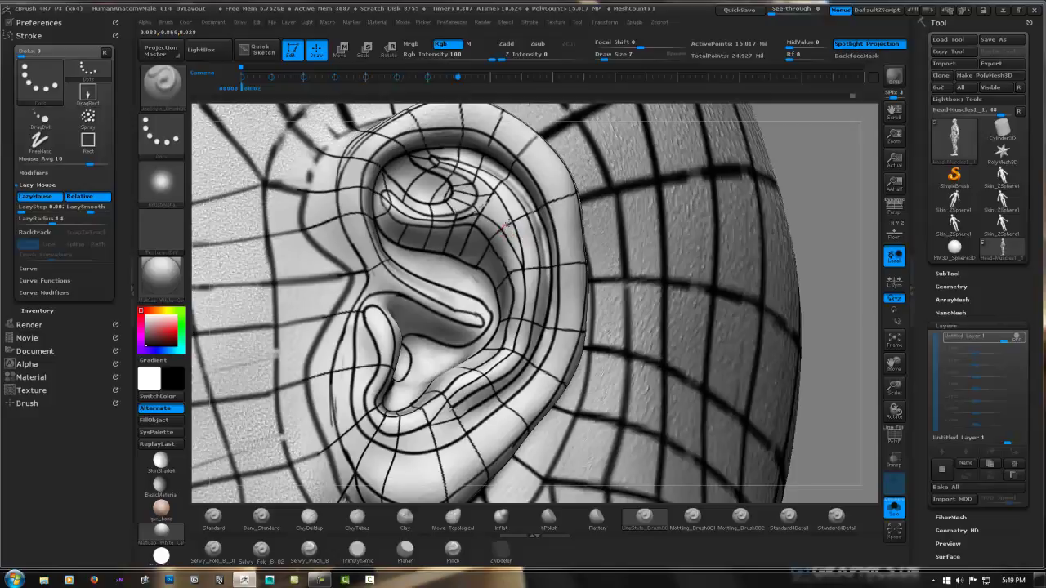
pyautogui.moveTo(517, 222)
pyautogui.mouseDown(button='right')
pyautogui.moveTo(488, 279)
pyautogui.moveTo(487, 246)
pyautogui.moveTo(454, 232)
pyautogui.moveTo(463, 231)
pyautogui.mouseUp(button='right')
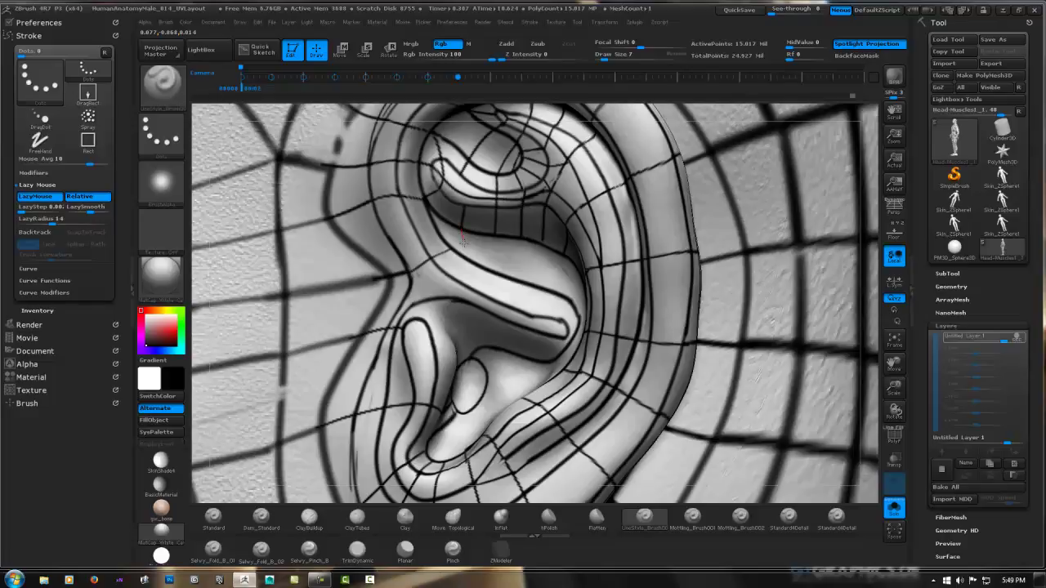
pyautogui.keyDown('shift'); pyautogui.moveTo(463, 242); pyautogui.dragTo(559, 278); pyautogui.keyUp('shift')
pyautogui.moveTo(536, 258); pyautogui.dragTo(494, 240, button='right')
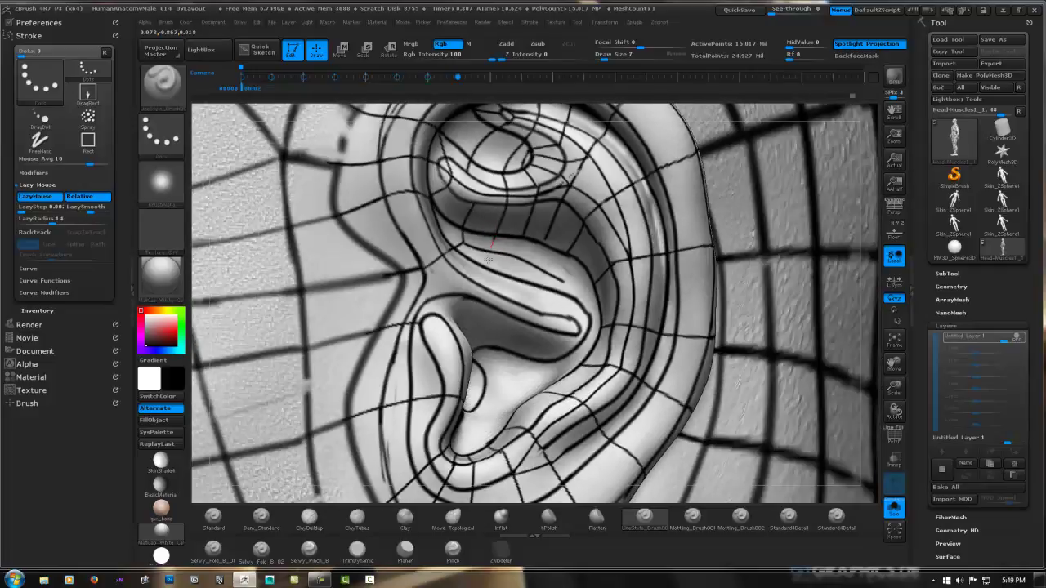
pyautogui.moveTo(521, 242); pyautogui.dragTo(513, 276)
pyautogui.moveTo(544, 243)
pyautogui.mouseDown()
pyautogui.moveTo(531, 296)
pyautogui.moveTo(576, 241)
pyautogui.mouseUp()
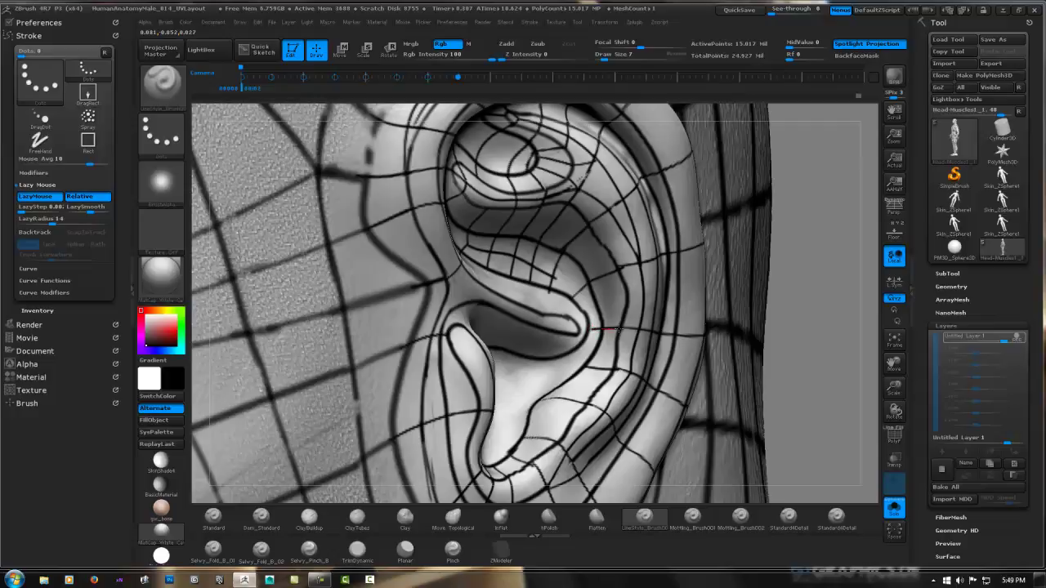
# Draw lines into the inner fold, across the central hollow and up the ear's lower edge
pyautogui.moveTo(619, 329); pyautogui.dragTo(582, 358)
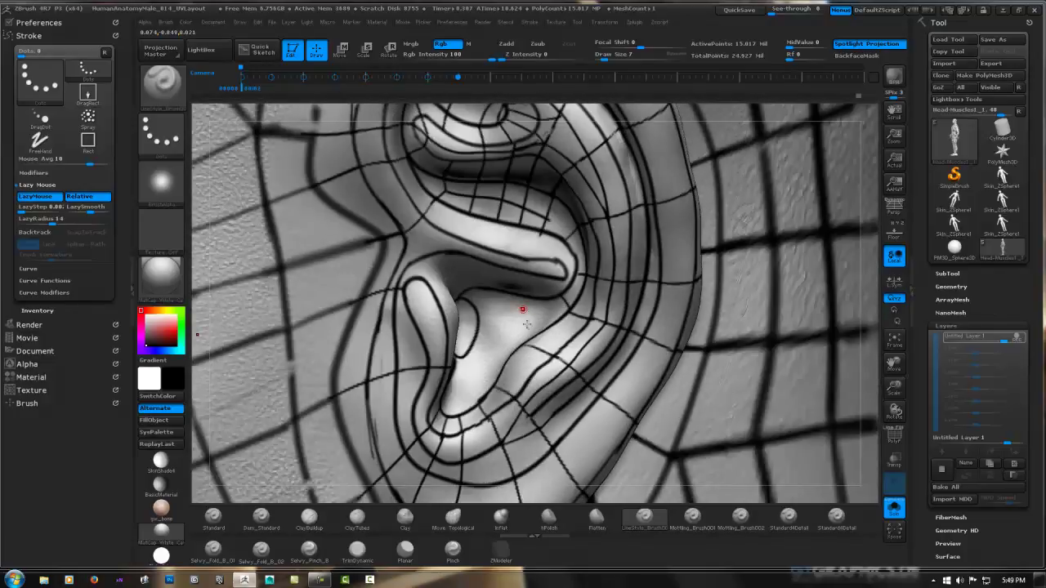
pyautogui.moveTo(527, 324)
pyautogui.mouseDown()
pyautogui.moveTo(479, 328)
pyautogui.moveTo(518, 345)
pyautogui.moveTo(468, 353)
pyautogui.moveTo(495, 391)
pyautogui.moveTo(463, 366)
pyautogui.mouseUp()
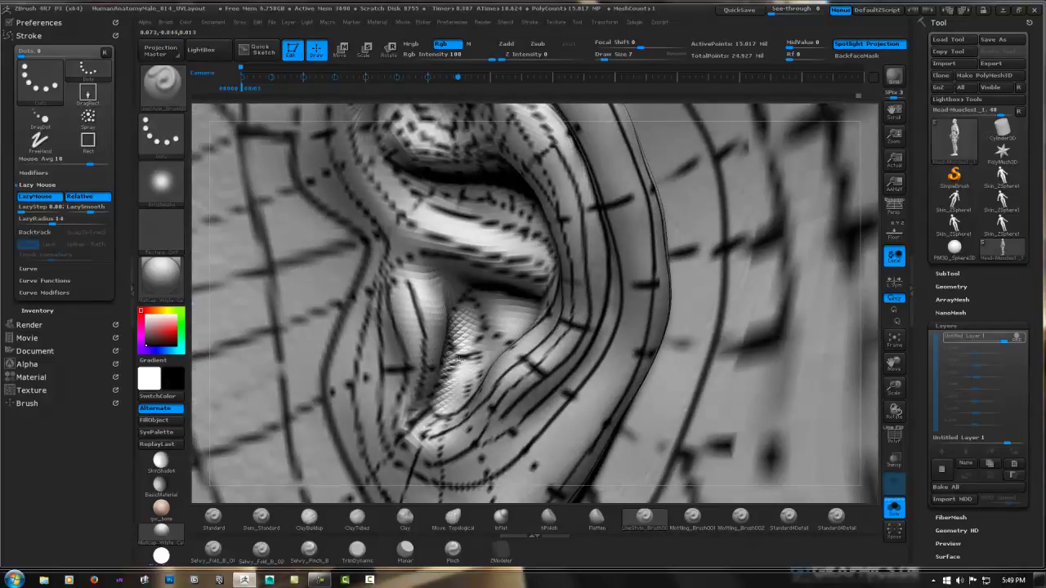
pyautogui.moveTo(460, 369)
pyautogui.mouseDown()
pyautogui.moveTo(452, 401)
pyautogui.moveTo(462, 340)
pyautogui.mouseUp()
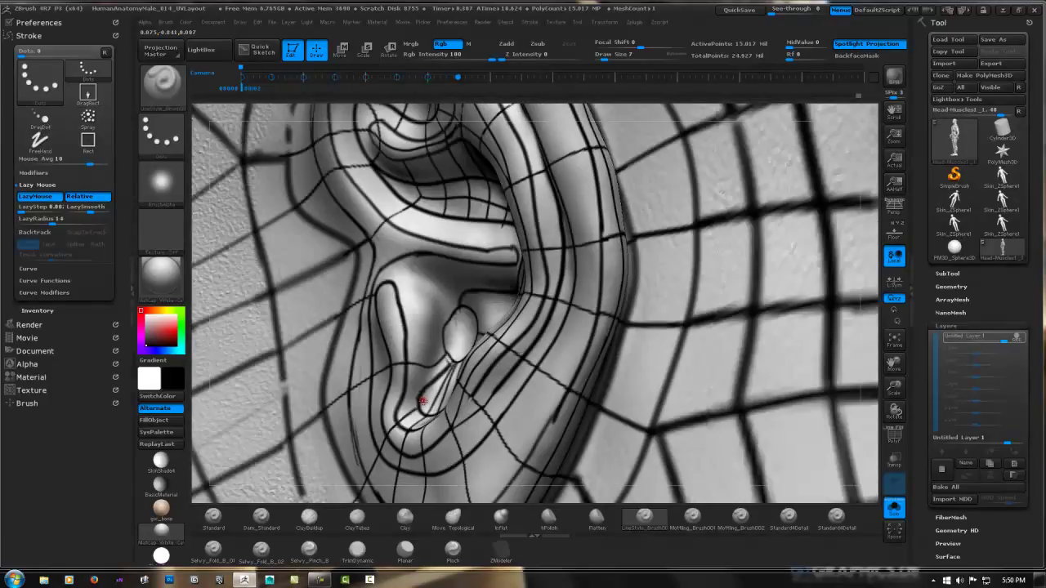
pyautogui.moveTo(422, 400); pyautogui.dragTo(451, 363)
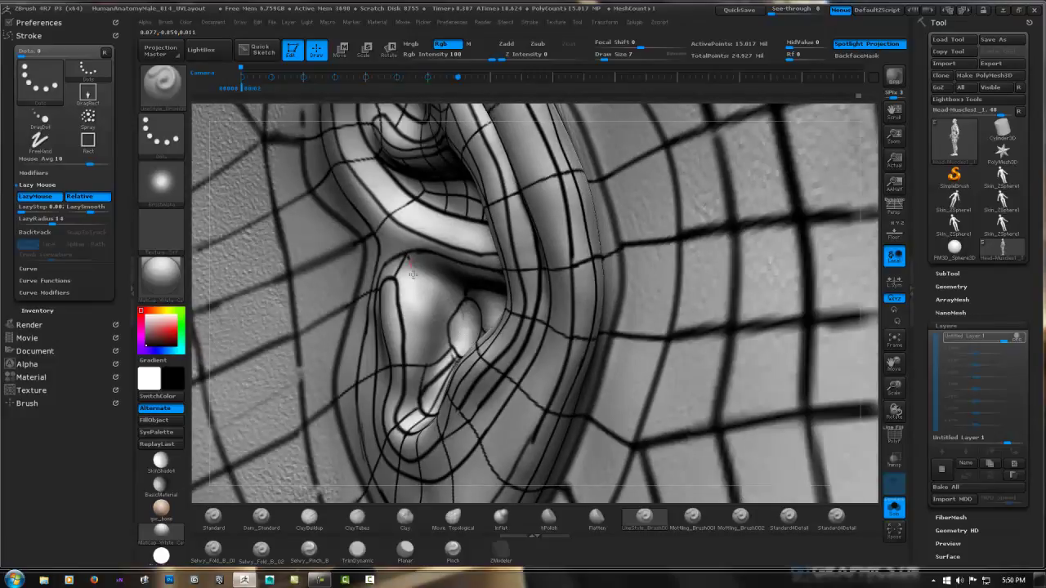
pyautogui.moveTo(413, 273); pyautogui.dragTo(422, 326)
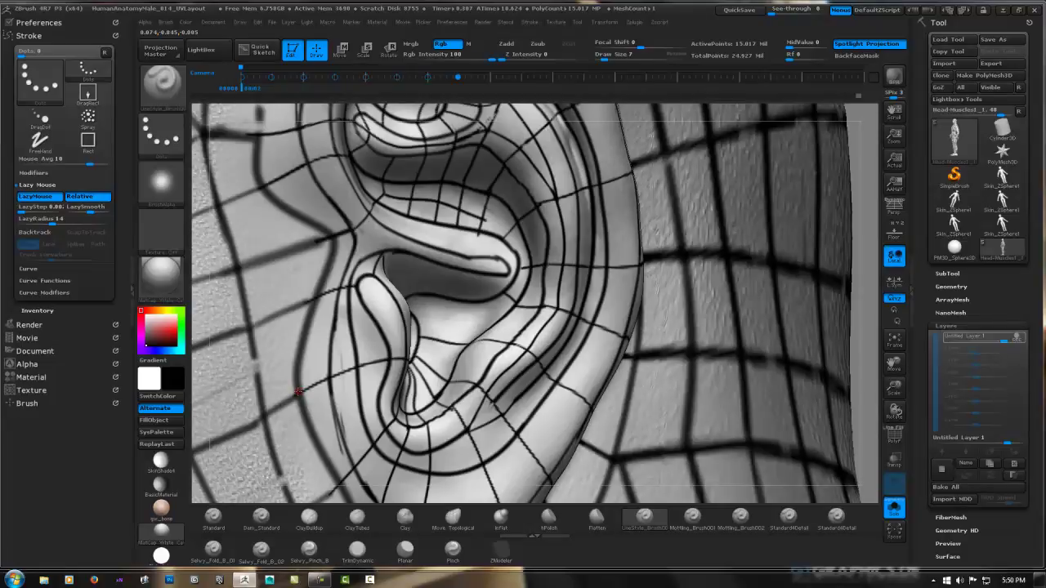
pyautogui.moveTo(298, 392)
pyautogui.mouseDown()
pyautogui.moveTo(335, 333)
pyautogui.moveTo(402, 290)
pyautogui.mouseUp()
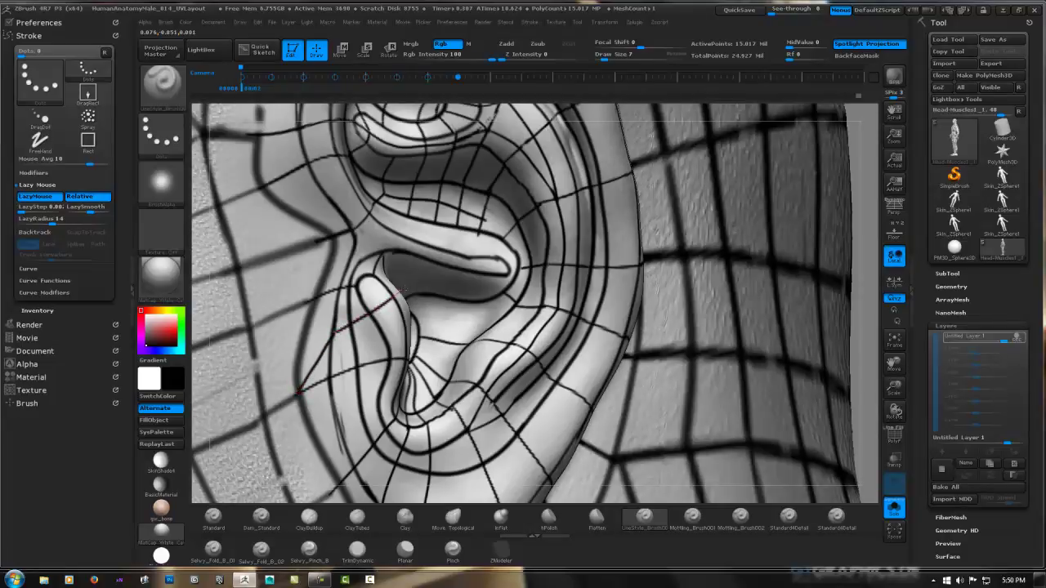
# Lay curve strokes across the ear, discarding a bad one and redrawing it
pyautogui.moveTo(327, 370); pyautogui.dragTo(400, 324)
pyautogui.moveTo(385, 335)
pyautogui.mouseDown(button='right')
pyautogui.moveTo(458, 318)
pyautogui.moveTo(327, 319)
pyautogui.mouseUp(button='right')
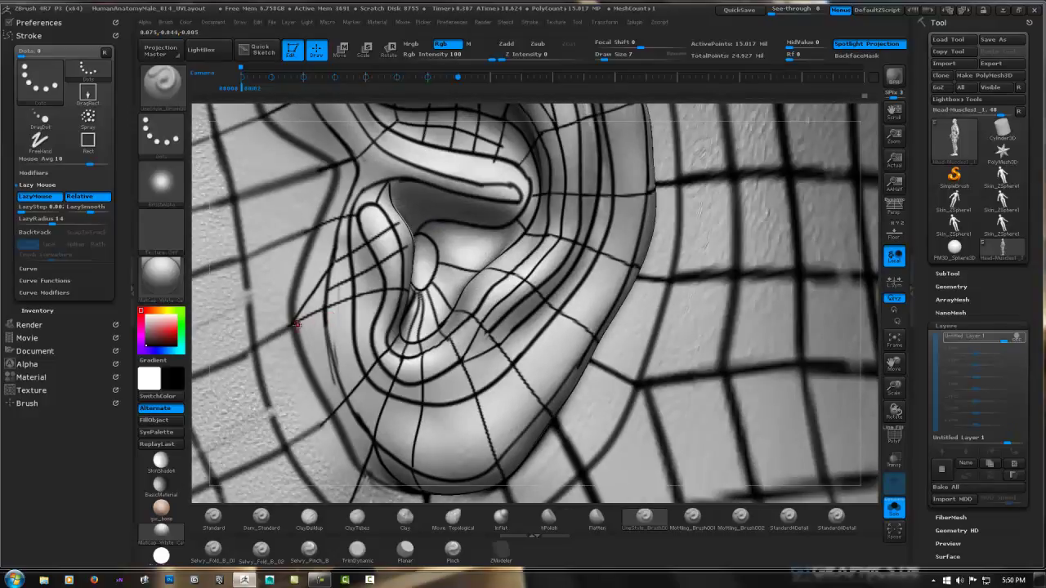
pyautogui.moveTo(292, 324); pyautogui.dragTo(402, 304)
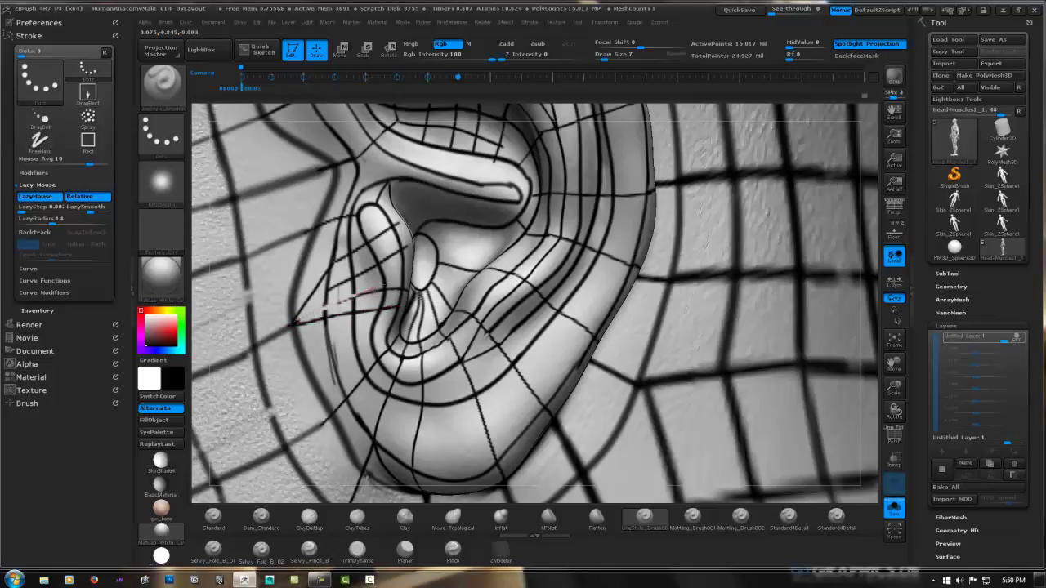
pyautogui.click(392, 293)
pyautogui.moveTo(325, 294); pyautogui.dragTo(410, 243)
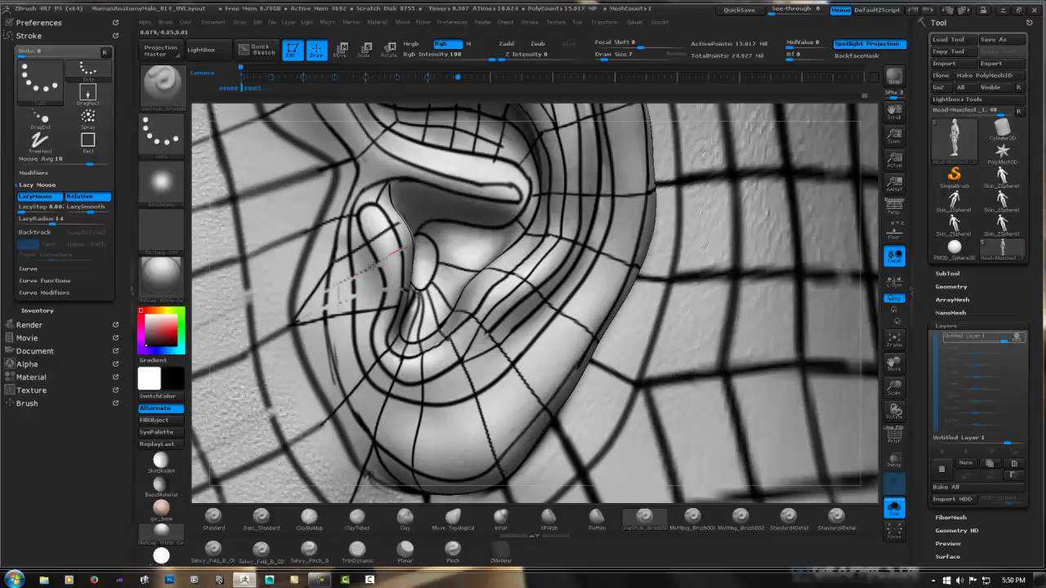
pyautogui.moveTo(327, 291); pyautogui.dragTo(397, 238)
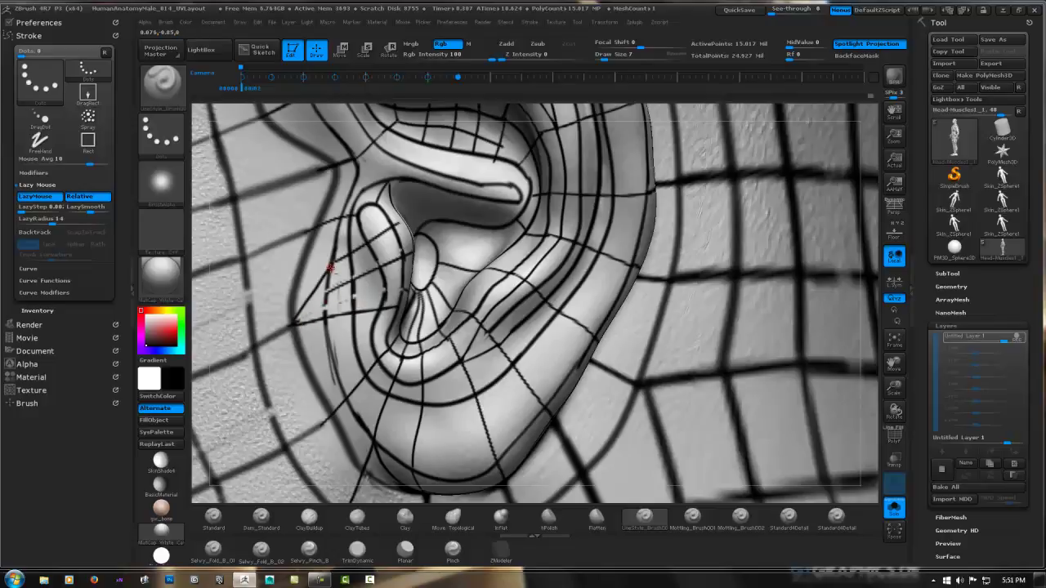
pyautogui.moveTo(327, 301); pyautogui.dragTo(323, 307)
# Draw a thin line across the ear, then rotate and zoom in closely to check
pyautogui.moveTo(363, 296); pyautogui.dragTo(390, 309, button='right')
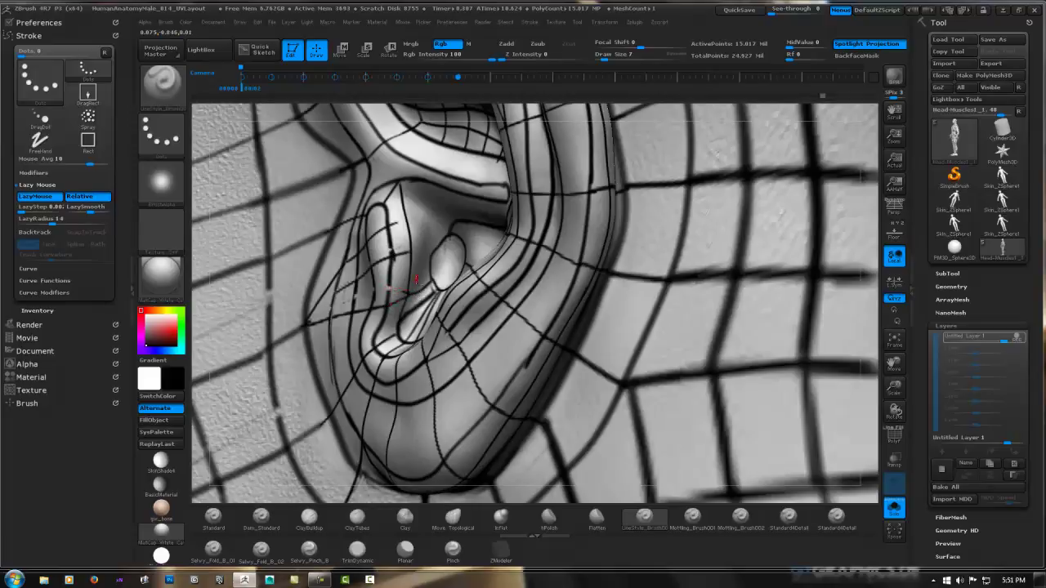
pyautogui.moveTo(416, 280); pyautogui.dragTo(400, 259, button='right')
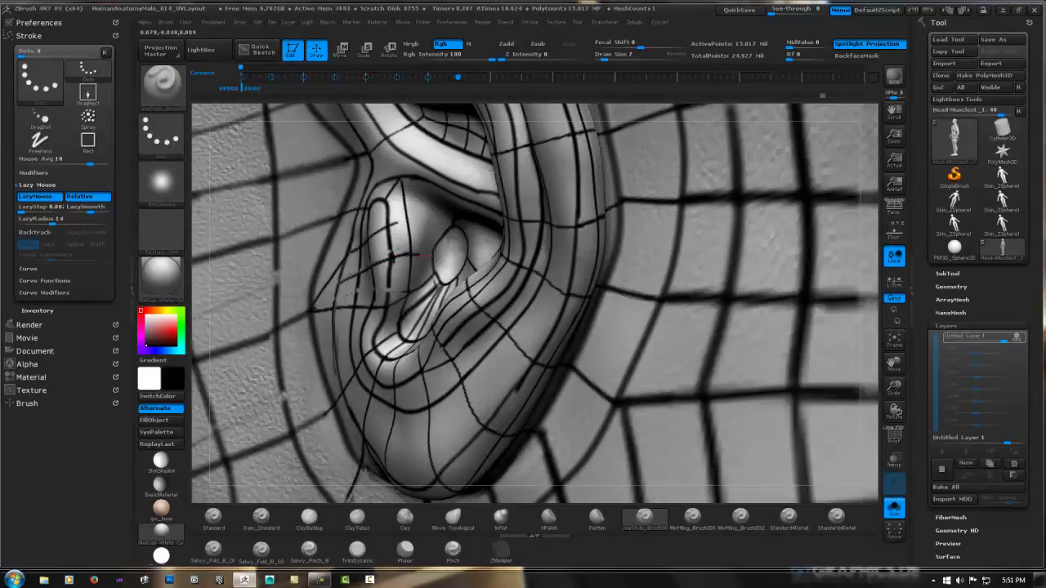
pyautogui.moveTo(410, 223); pyautogui.dragTo(441, 236)
pyautogui.moveTo(440, 237)
pyautogui.mouseDown(button='right')
pyautogui.moveTo(403, 181)
pyautogui.moveTo(420, 192)
pyautogui.mouseUp(button='right')
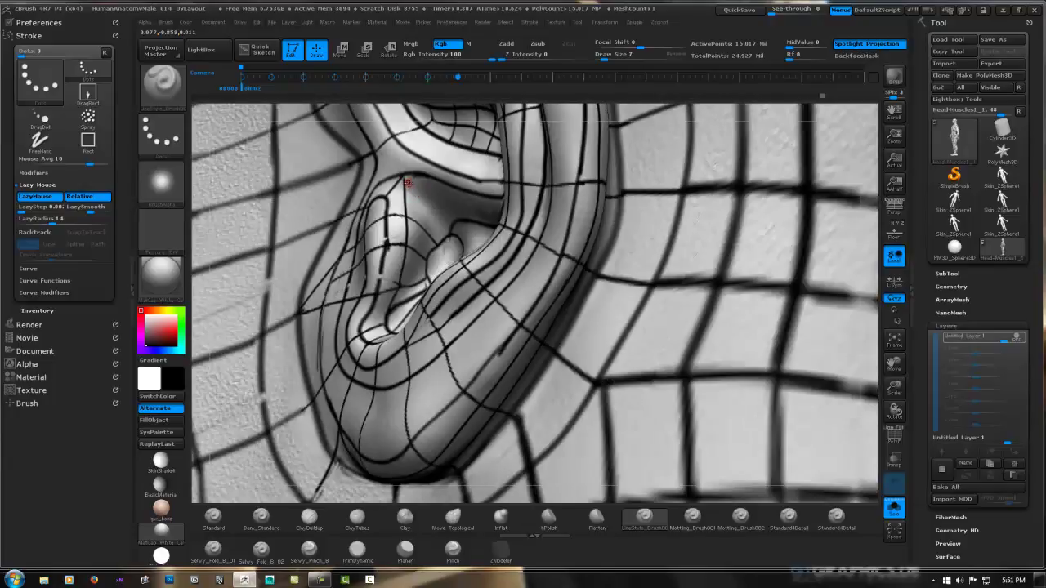
pyautogui.moveTo(411, 185); pyautogui.dragTo(420, 202, button='right')
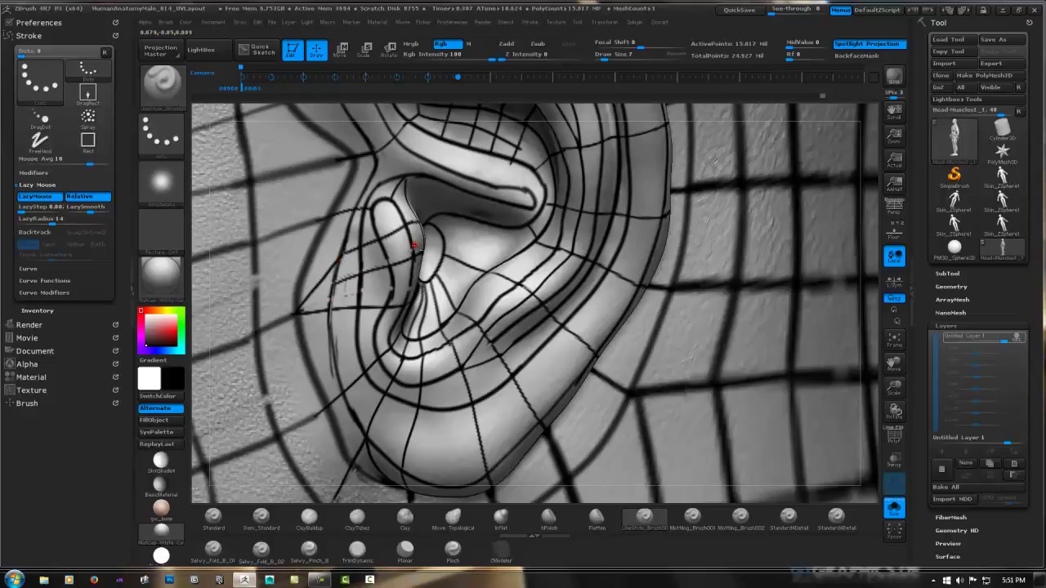
pyautogui.moveTo(415, 238)
pyautogui.keyDown('alt'); pyautogui.mouseDown()
pyautogui.moveTo(362, 321)
pyautogui.moveTo(362, 245)
pyautogui.mouseUp(); pyautogui.keyUp('alt')
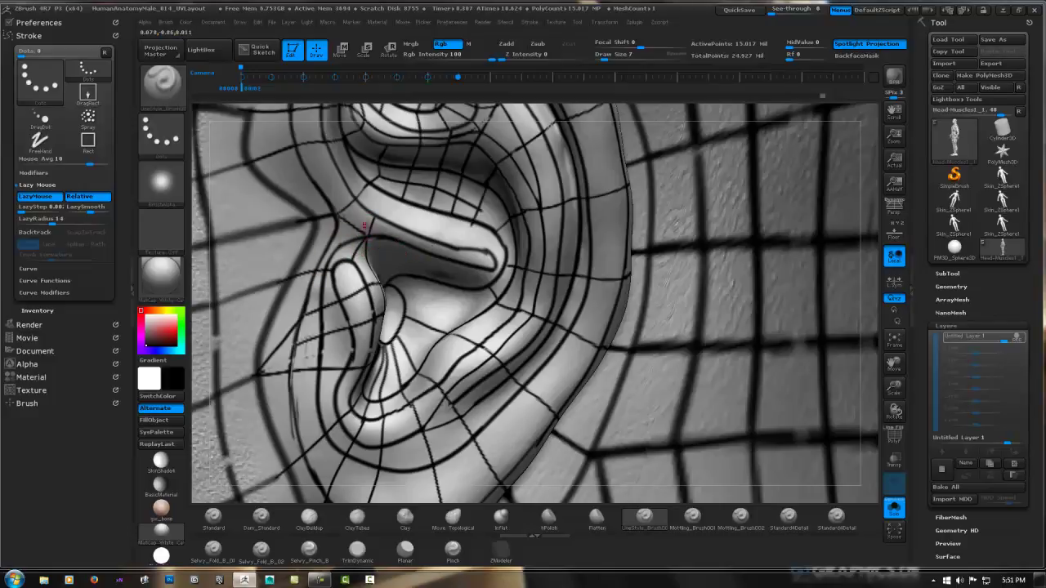
pyautogui.moveTo(365, 226)
pyautogui.mouseDown(button='right')
pyautogui.moveTo(363, 239)
pyautogui.moveTo(397, 245)
pyautogui.moveTo(372, 238)
pyautogui.mouseUp(button='right')
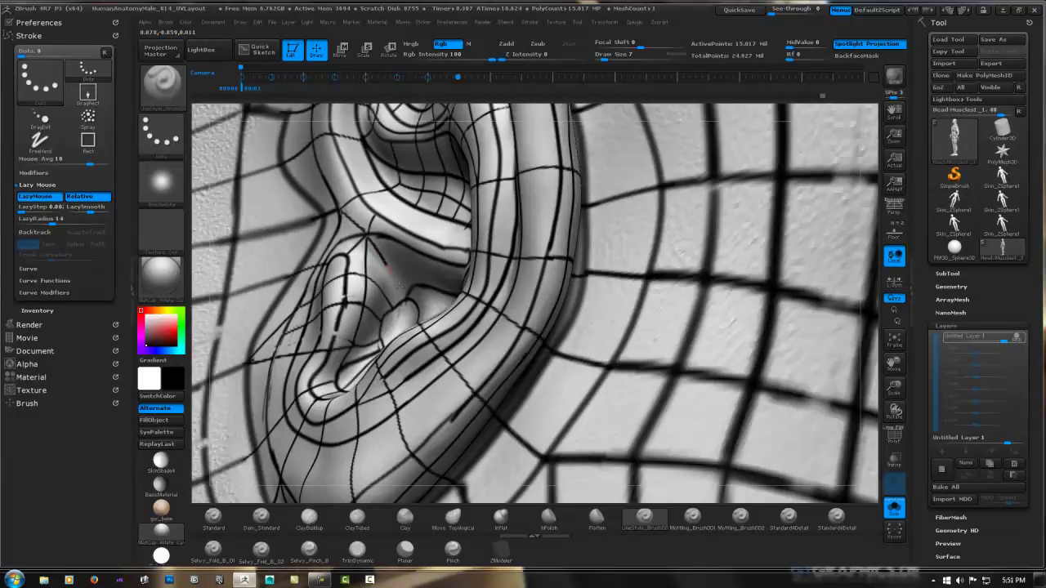
pyautogui.moveTo(403, 272); pyautogui.dragTo(345, 234, button='right')
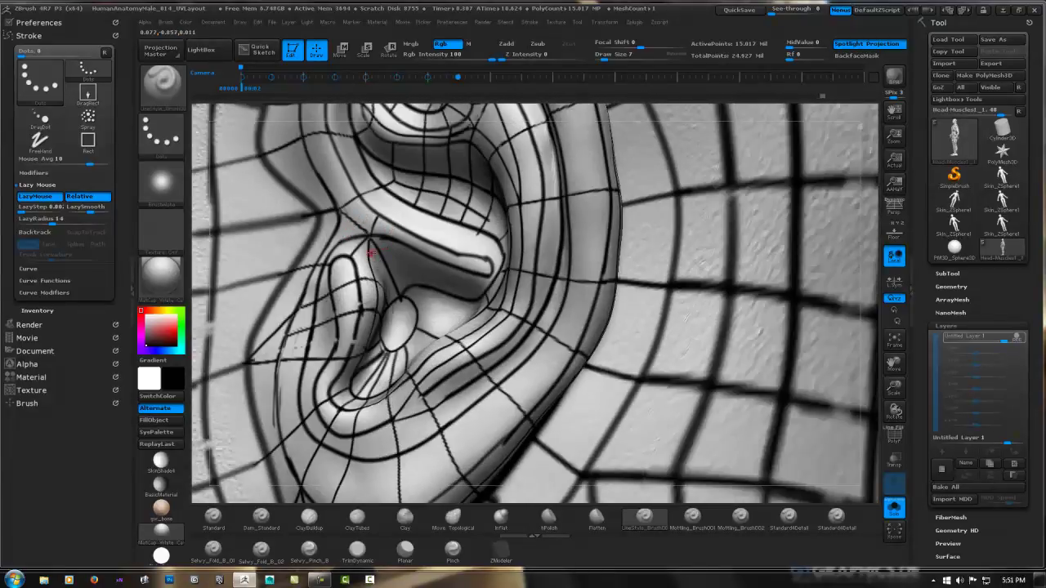
pyautogui.press('ctrl')
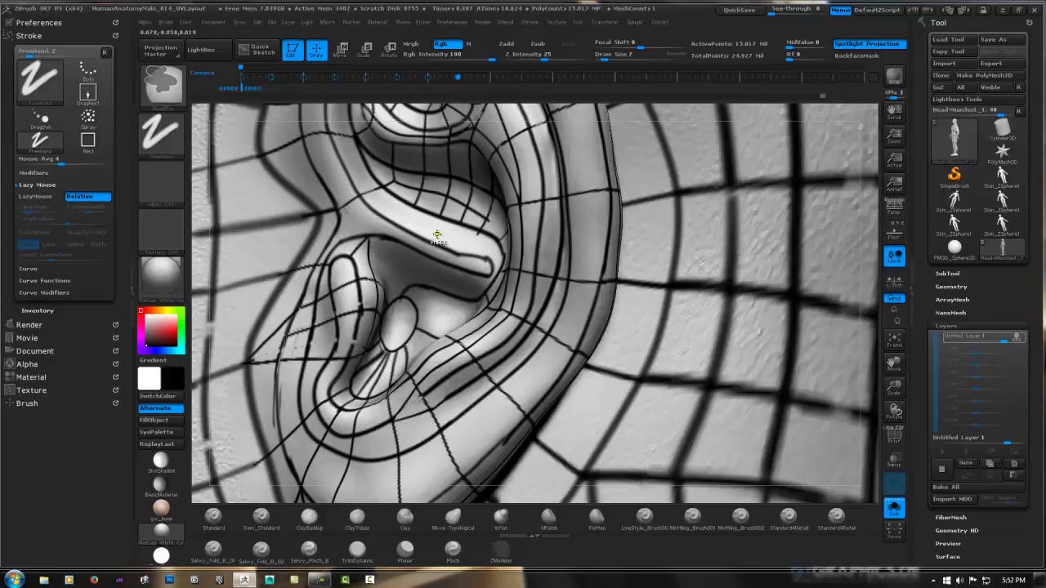
# Draw cross-contour strokes over the lower ear near the tragus and along the antihelix fold beneath the rim
pyautogui.press('ctrl')
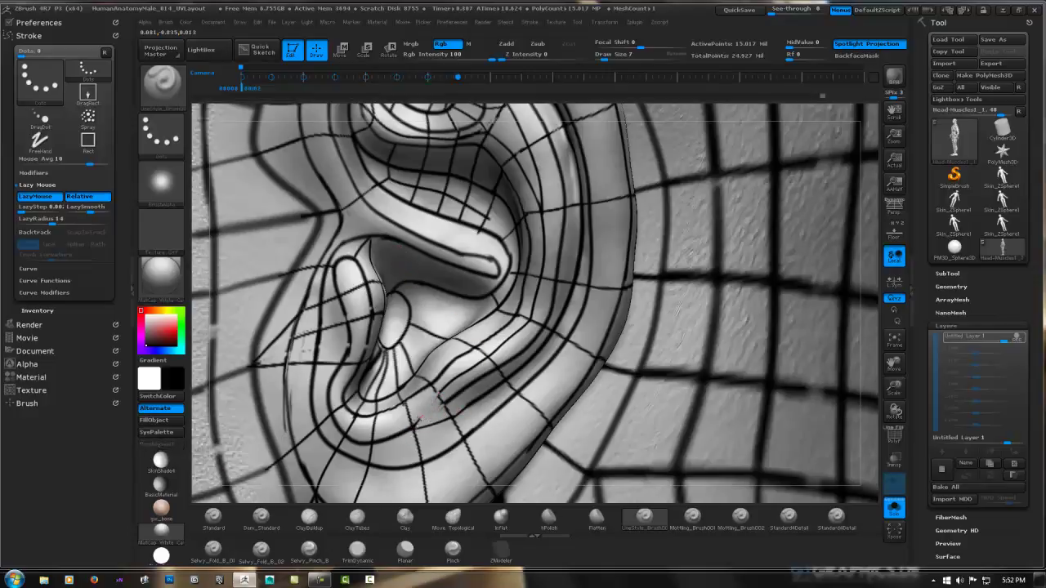
pyautogui.moveTo(422, 430)
pyautogui.mouseDown()
pyautogui.moveTo(462, 417)
pyautogui.moveTo(417, 427)
pyautogui.moveTo(450, 392)
pyautogui.mouseUp()
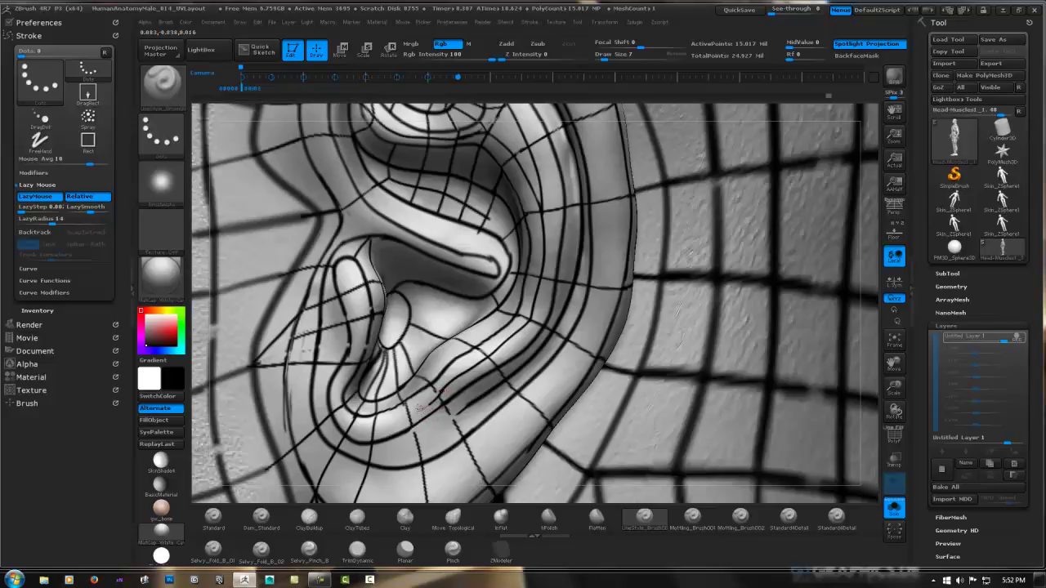
pyautogui.press('shift')
pyautogui.moveTo(344, 264)
pyautogui.mouseDown()
pyautogui.moveTo(362, 337)
pyautogui.moveTo(339, 415)
pyautogui.moveTo(385, 425)
pyautogui.moveTo(440, 394)
pyautogui.mouseUp()
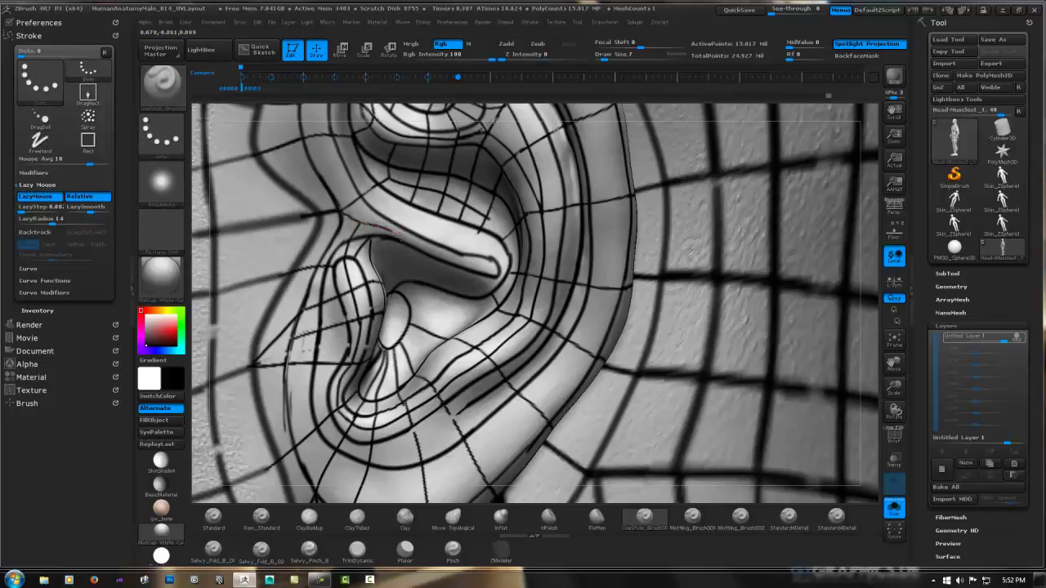
pyautogui.moveTo(426, 245); pyautogui.dragTo(497, 271)
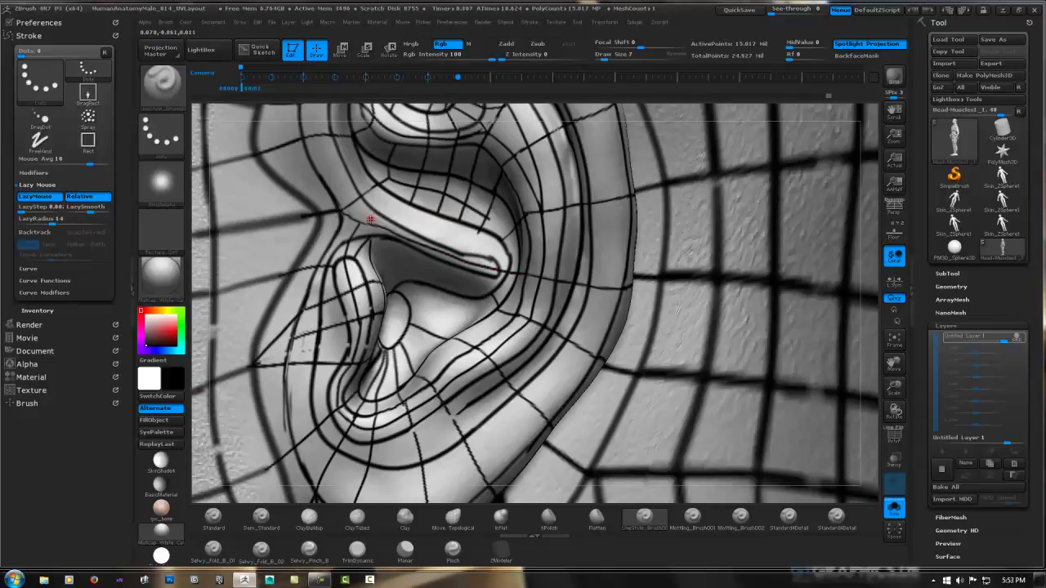
pyautogui.moveTo(342, 213)
pyautogui.mouseDown()
pyautogui.moveTo(395, 205)
pyautogui.moveTo(362, 222)
pyautogui.moveTo(409, 200)
pyautogui.moveTo(397, 221)
pyautogui.moveTo(373, 226)
pyautogui.moveTo(369, 245)
pyautogui.moveTo(355, 243)
pyautogui.mouseUp()
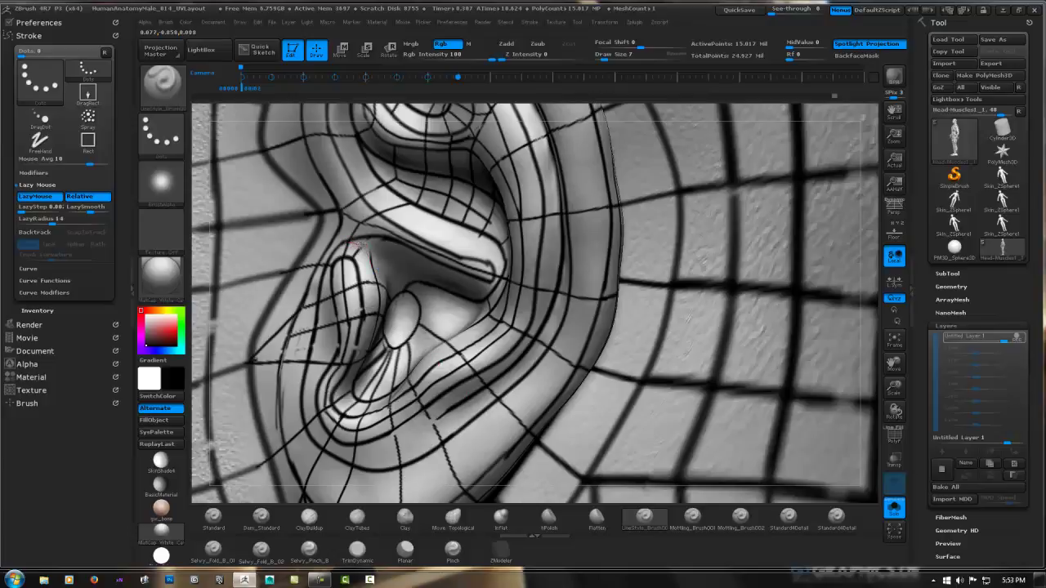
# Draw three LineStyle contour strokes across the concha below the crus, then zoom in and orbit to check them
pyautogui.press('b')
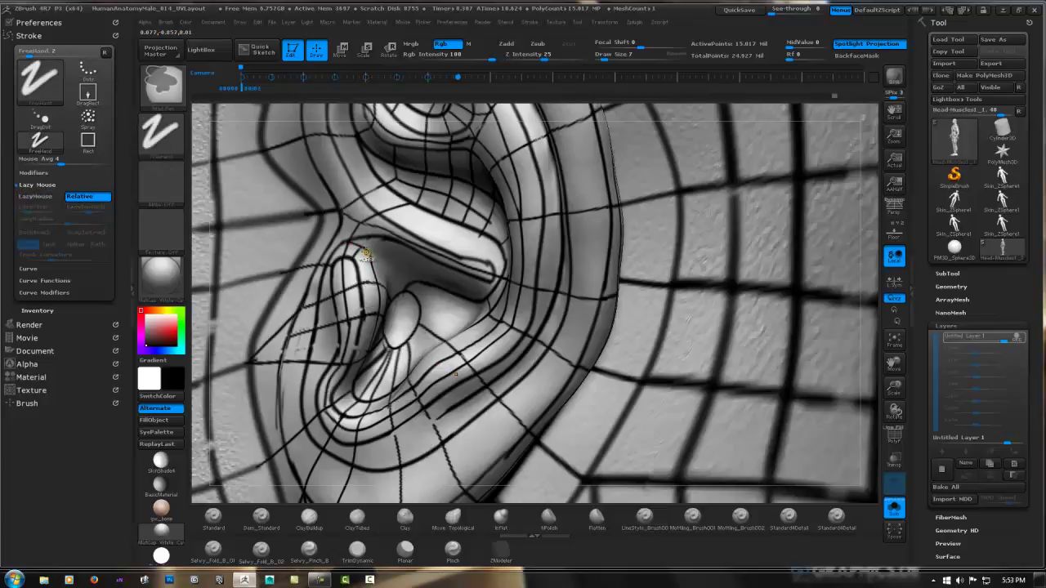
pyautogui.press('b')
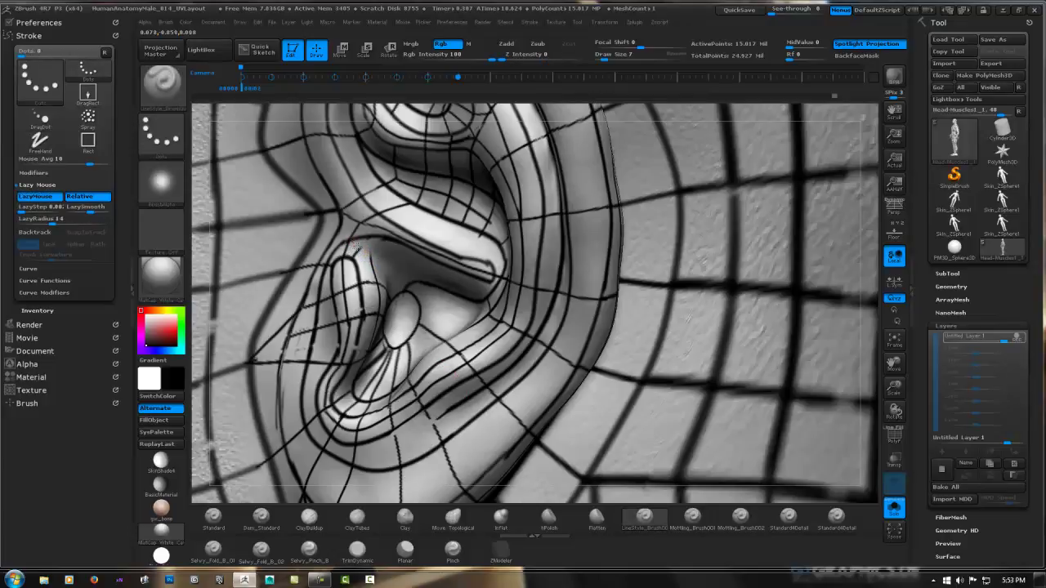
pyautogui.moveTo(361, 249); pyautogui.dragTo(374, 283)
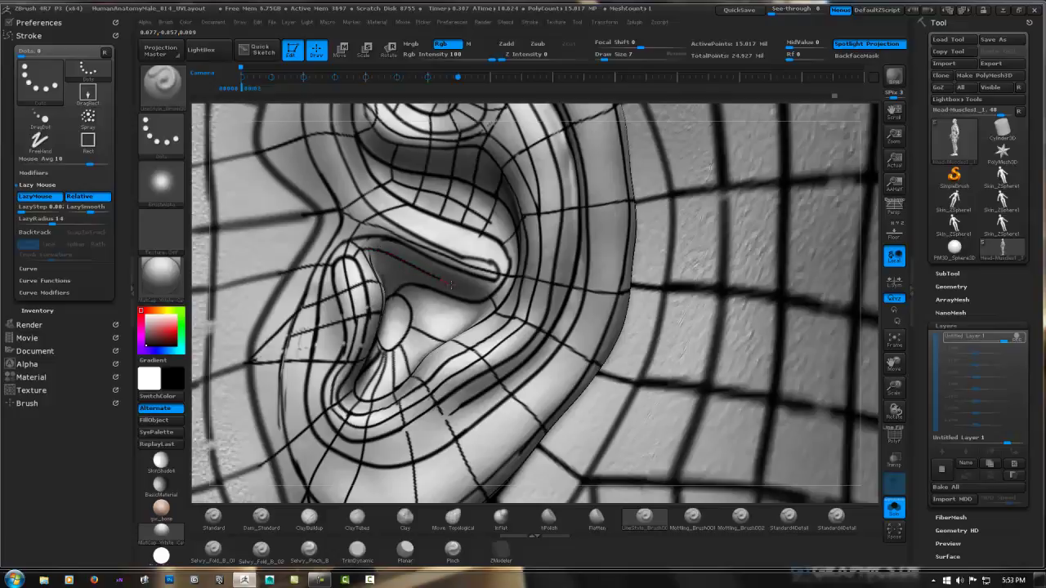
pyautogui.moveTo(451, 284); pyautogui.dragTo(446, 270)
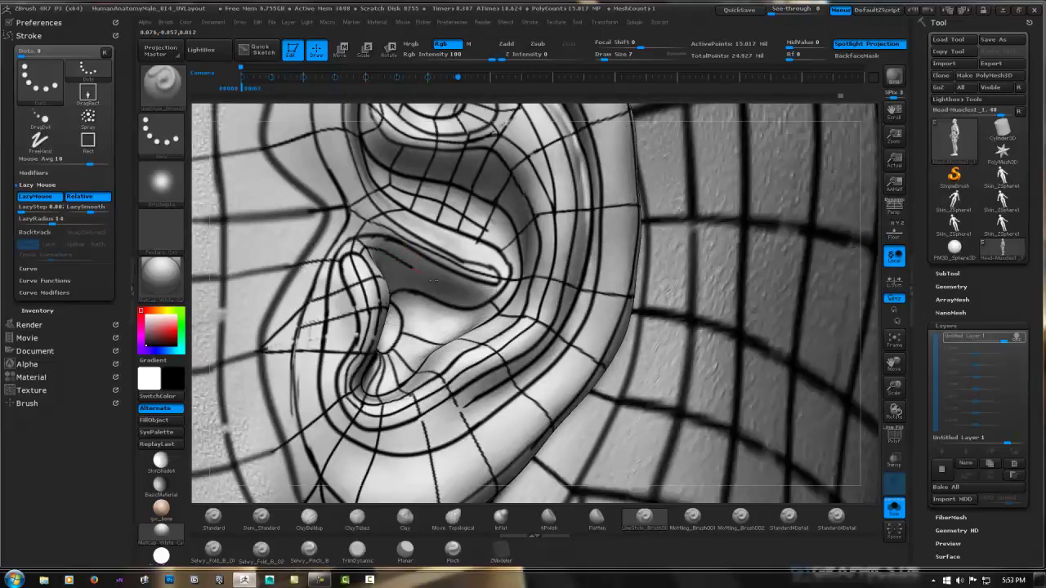
pyautogui.moveTo(433, 278); pyautogui.dragTo(493, 306)
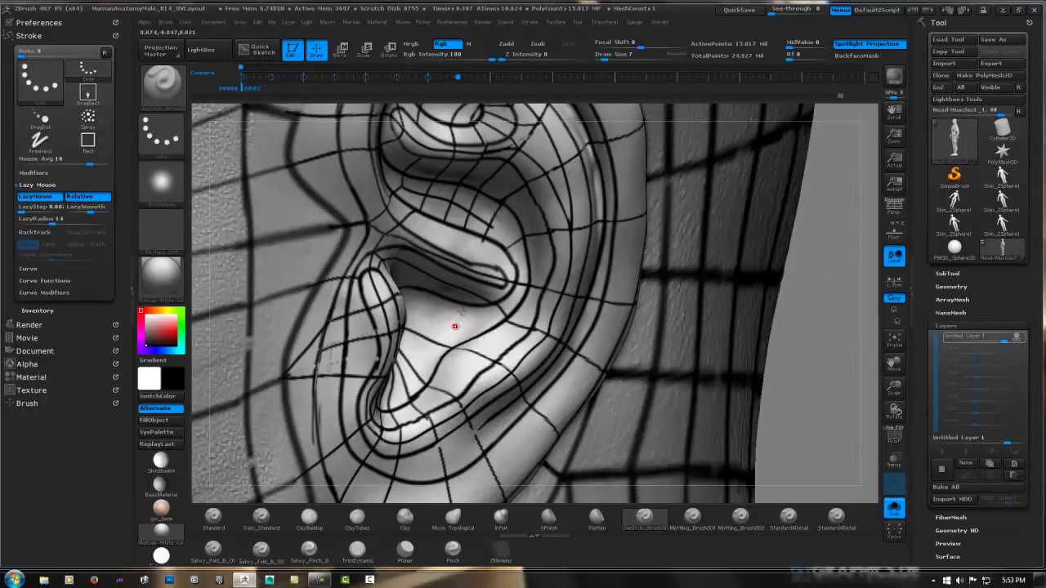
pyautogui.press('+')
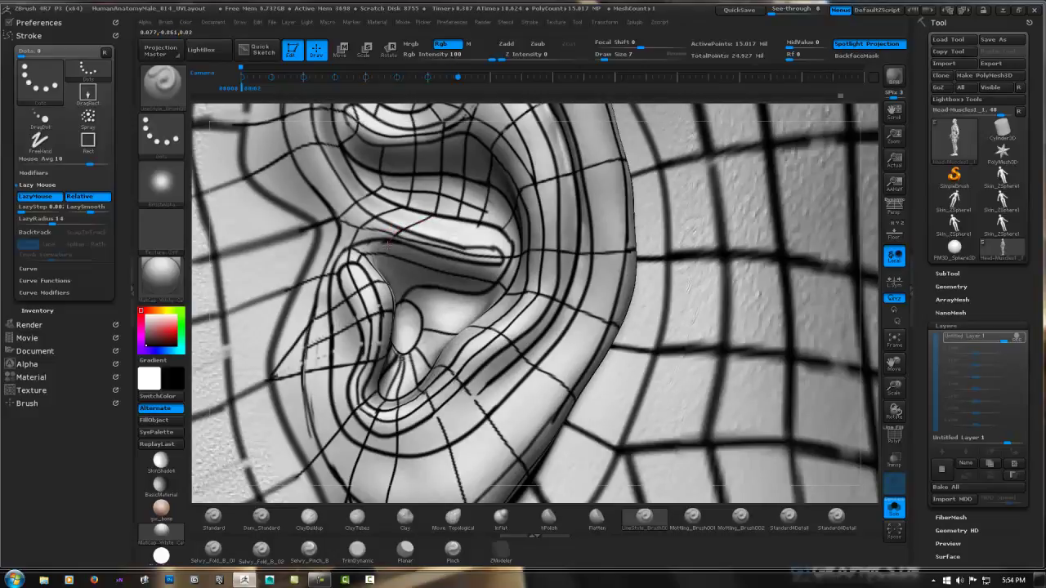
pyautogui.moveTo(387, 260); pyautogui.dragTo(382, 274, button='right')
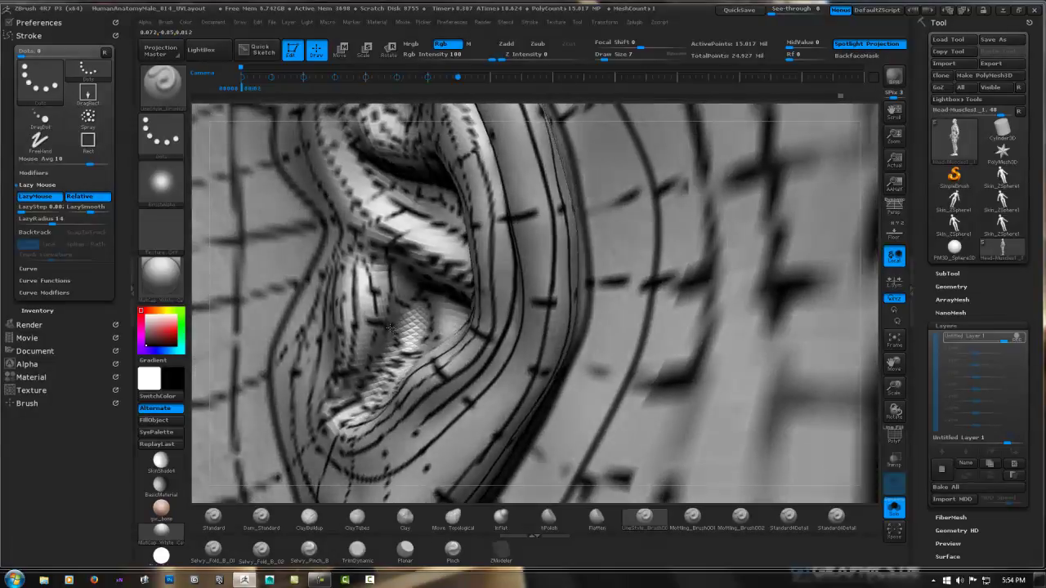
# Turn the ear to a frontal view and draw a contour line up across the fold above the hollow
pyautogui.moveTo(400, 319); pyautogui.dragTo(350, 395, button='right')
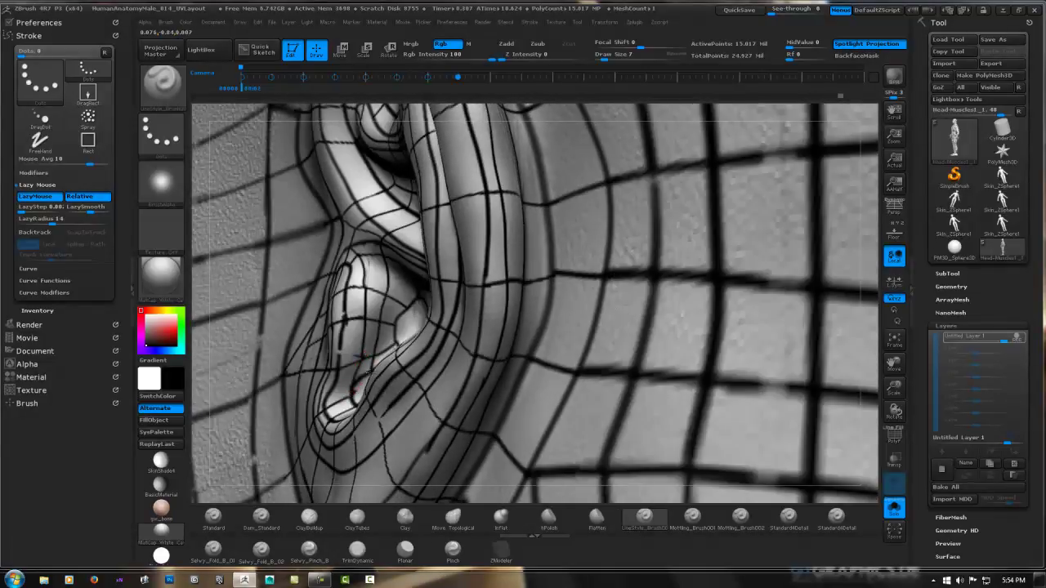
pyautogui.moveTo(367, 357); pyautogui.dragTo(367, 376, button='right')
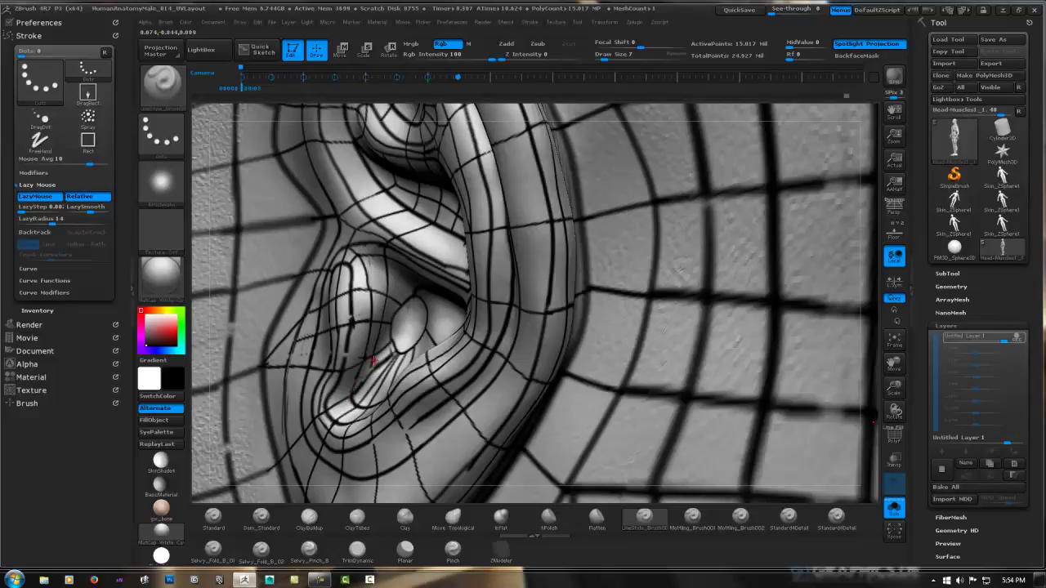
pyautogui.moveTo(376, 359)
pyautogui.mouseDown(button='right')
pyautogui.moveTo(394, 381)
pyautogui.moveTo(372, 389)
pyautogui.mouseUp(button='right')
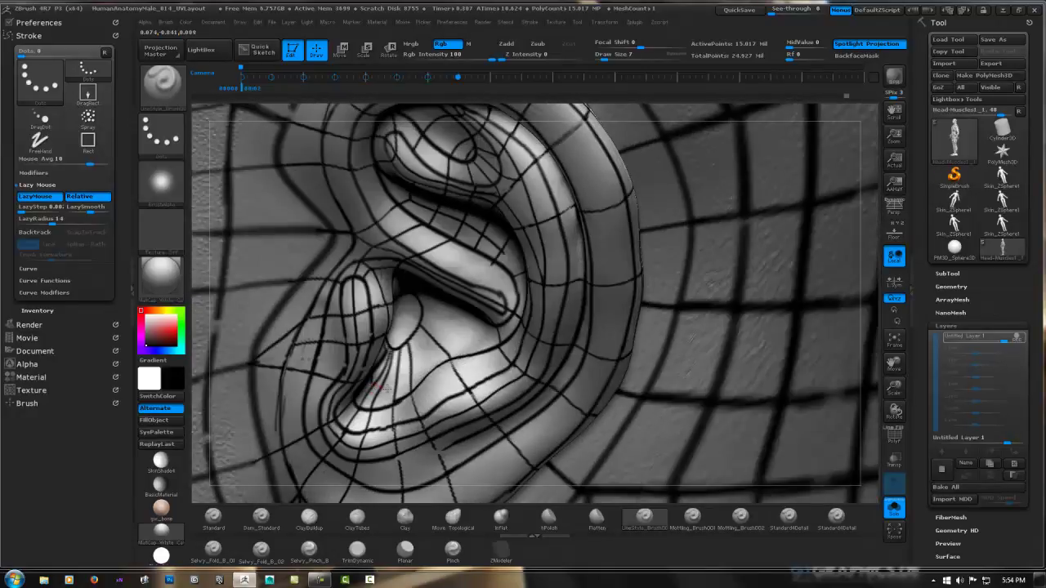
pyautogui.moveTo(399, 380); pyautogui.dragTo(505, 318)
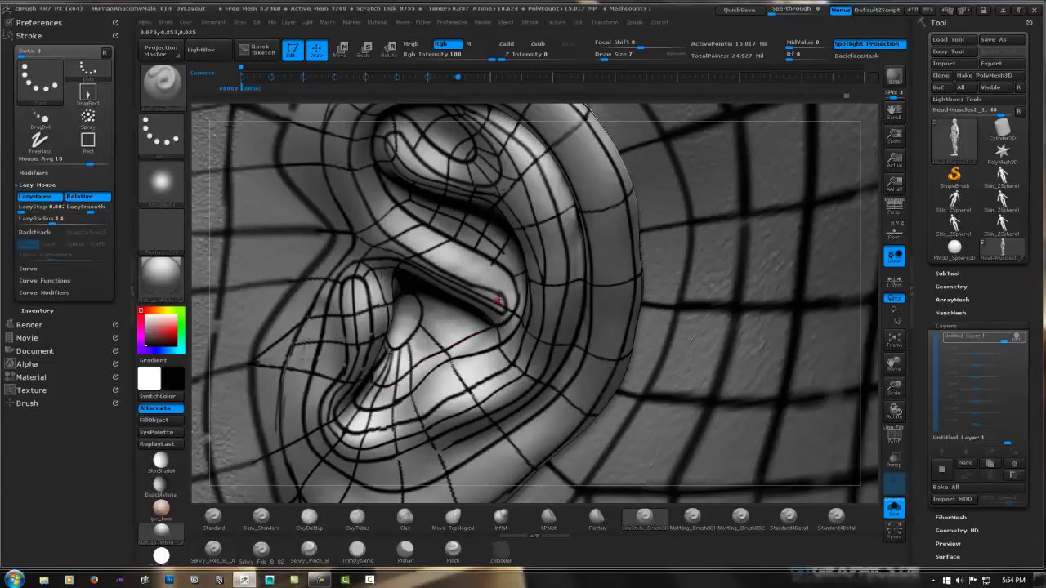
pyautogui.moveTo(505, 318)
pyautogui.mouseDown(button='right')
pyautogui.moveTo(529, 255)
pyautogui.moveTo(507, 251)
pyautogui.mouseUp(button='right')
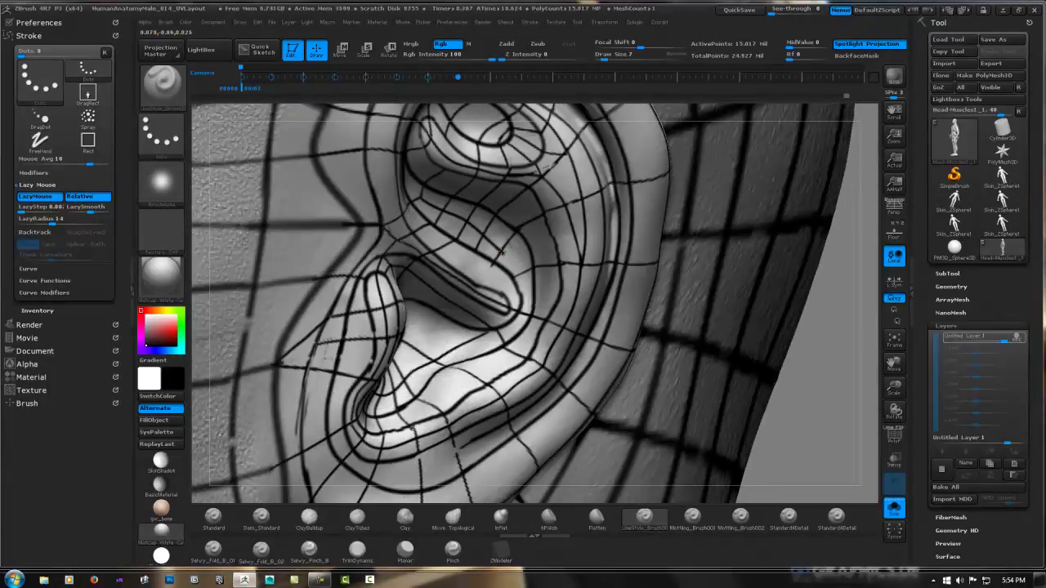
# Draw lines down and leftward along the inner fold beside the upper hollow, rotating between strokes
pyautogui.moveTo(521, 282)
pyautogui.mouseDown()
pyautogui.moveTo(521, 324)
pyautogui.moveTo(494, 341)
pyautogui.mouseUp()
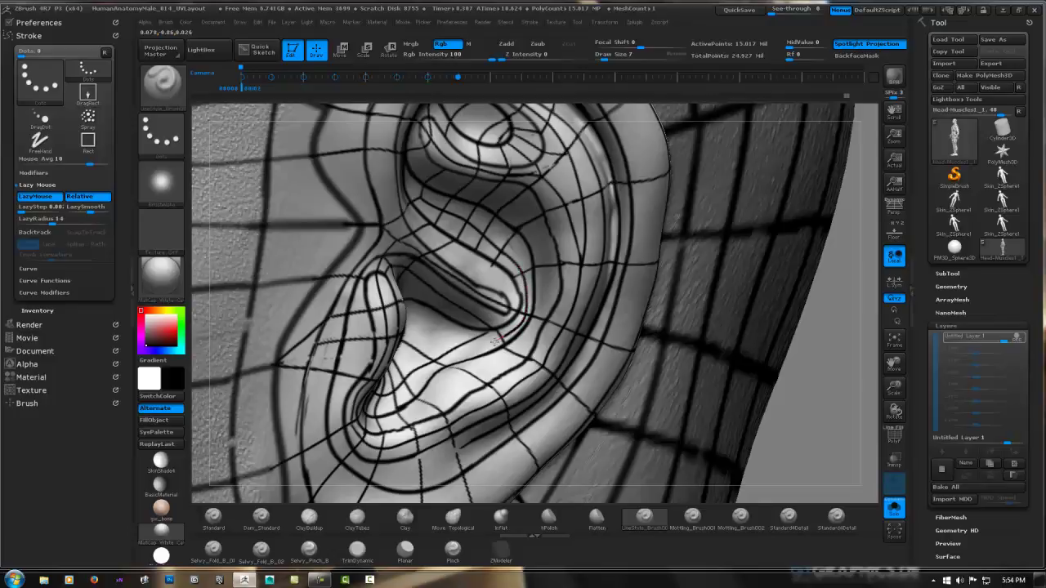
pyautogui.moveTo(492, 327)
pyautogui.mouseDown(button='right')
pyautogui.moveTo(475, 330)
pyautogui.moveTo(483, 335)
pyautogui.mouseUp(button='right')
pyautogui.moveTo(482, 336)
pyautogui.mouseDown()
pyautogui.moveTo(451, 340)
pyautogui.moveTo(469, 346)
pyautogui.moveTo(432, 360)
pyautogui.moveTo(494, 340)
pyautogui.moveTo(446, 352)
pyautogui.moveTo(495, 340)
pyautogui.moveTo(455, 350)
pyautogui.moveTo(490, 329)
pyautogui.mouseUp()
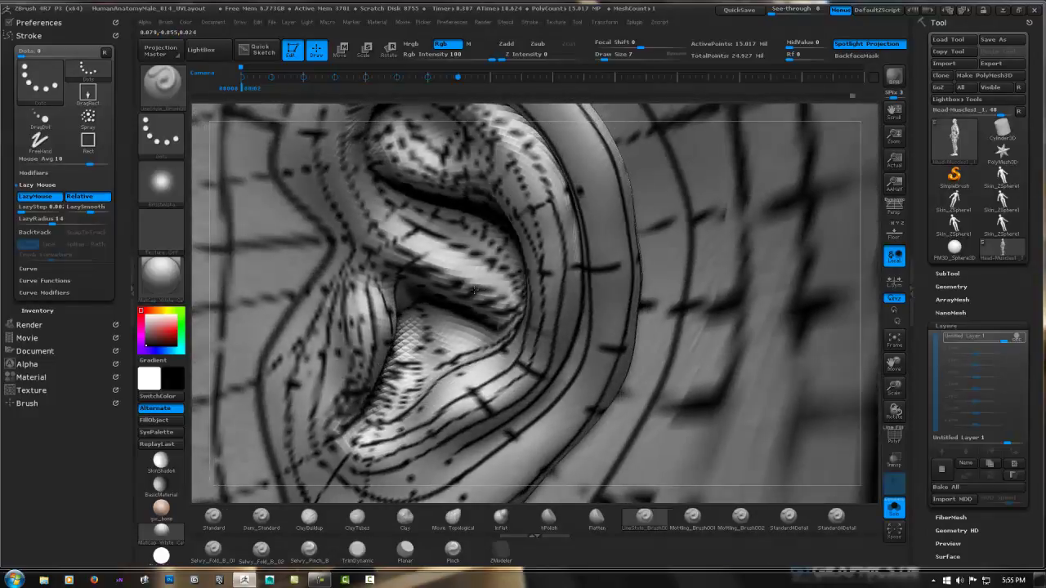
pyautogui.moveTo(492, 290); pyautogui.dragTo(465, 256, button='right')
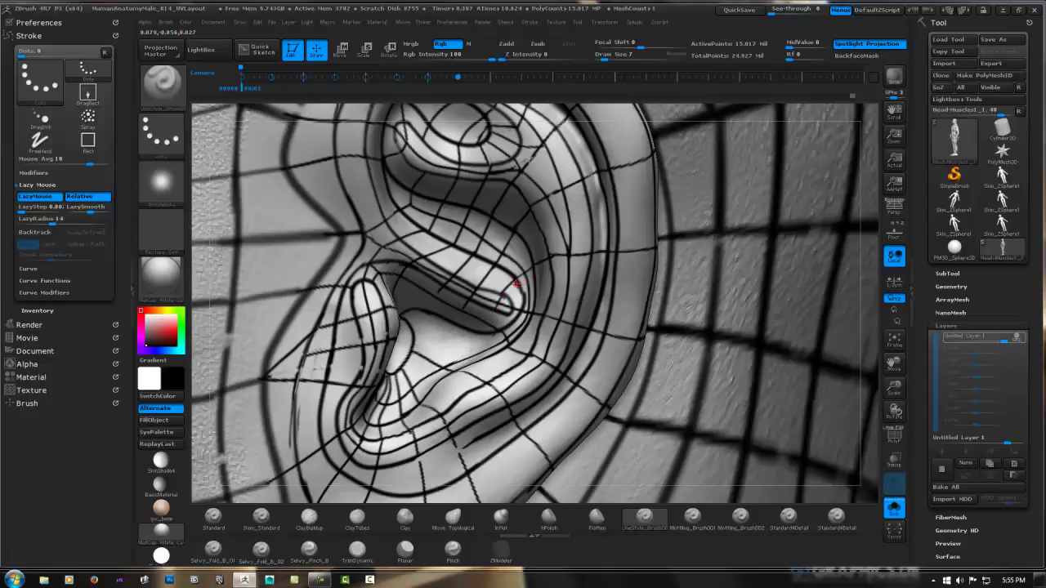
# Zoom in closely and add a short contour line at the inner tip of the crus of the helix
pyautogui.press('b')
pyautogui.keyDown('alt'); pyautogui.moveTo(498, 304); pyautogui.dragTo(542, 281); pyautogui.keyUp('alt')
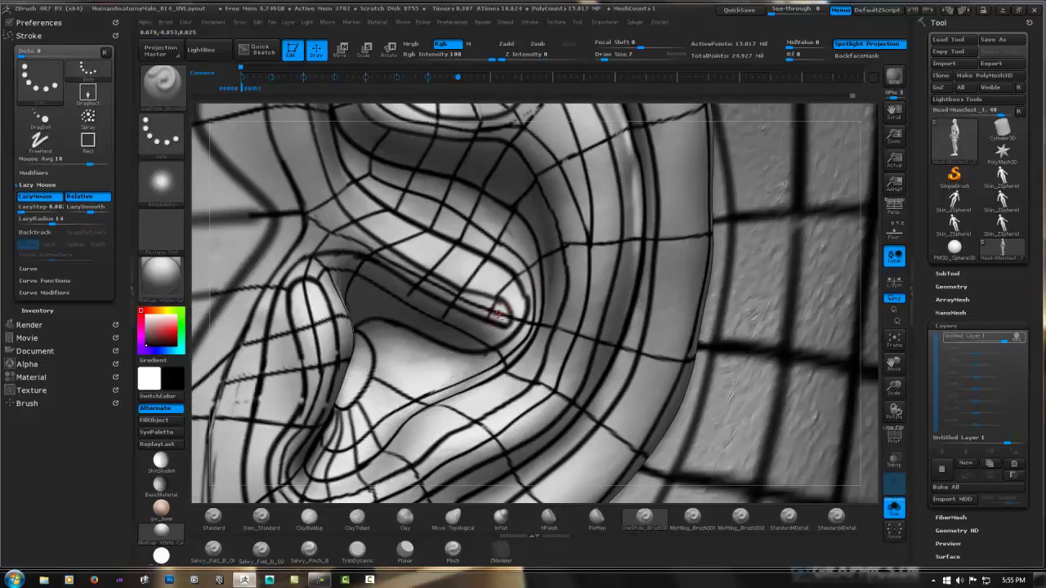
pyautogui.moveTo(493, 310); pyautogui.dragTo(486, 320)
pyautogui.press('b')
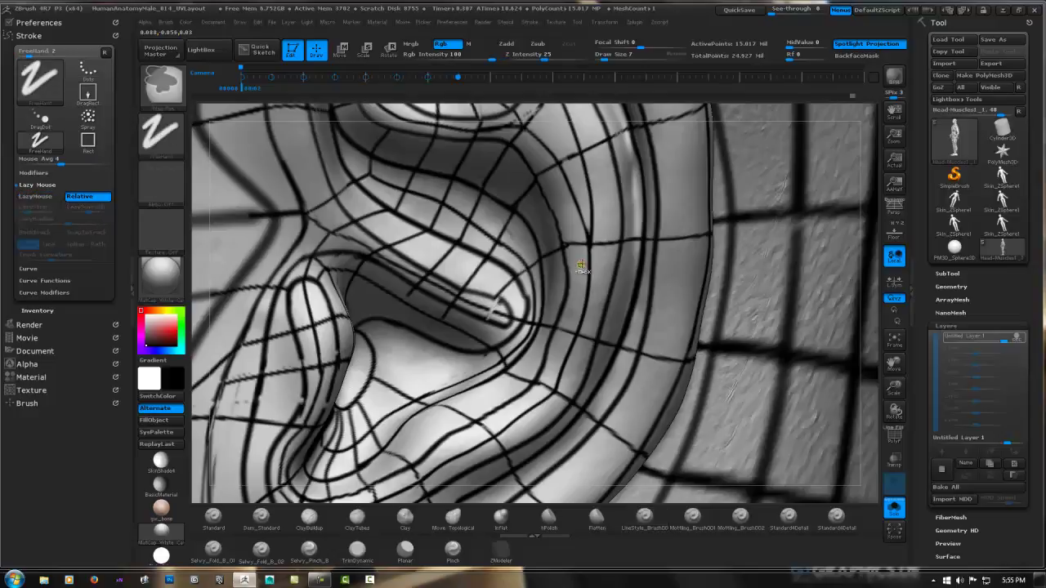
pyautogui.press('b')
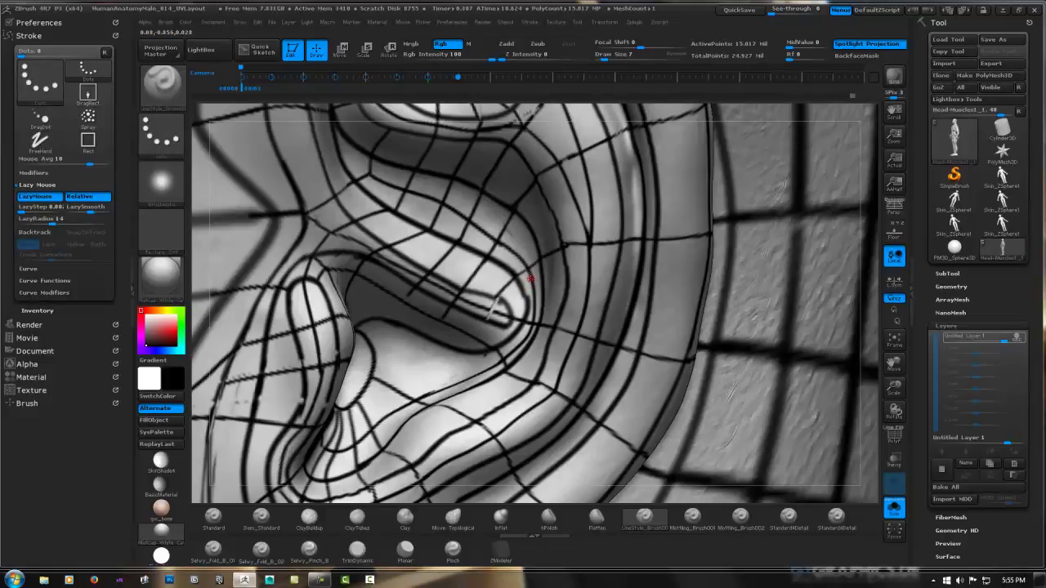
pyautogui.press('ctrl')
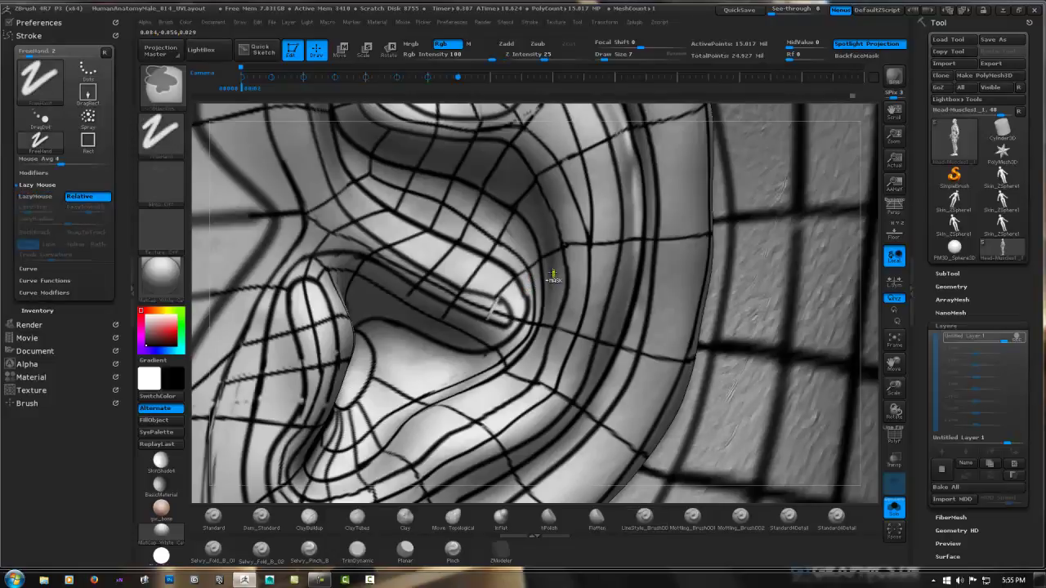
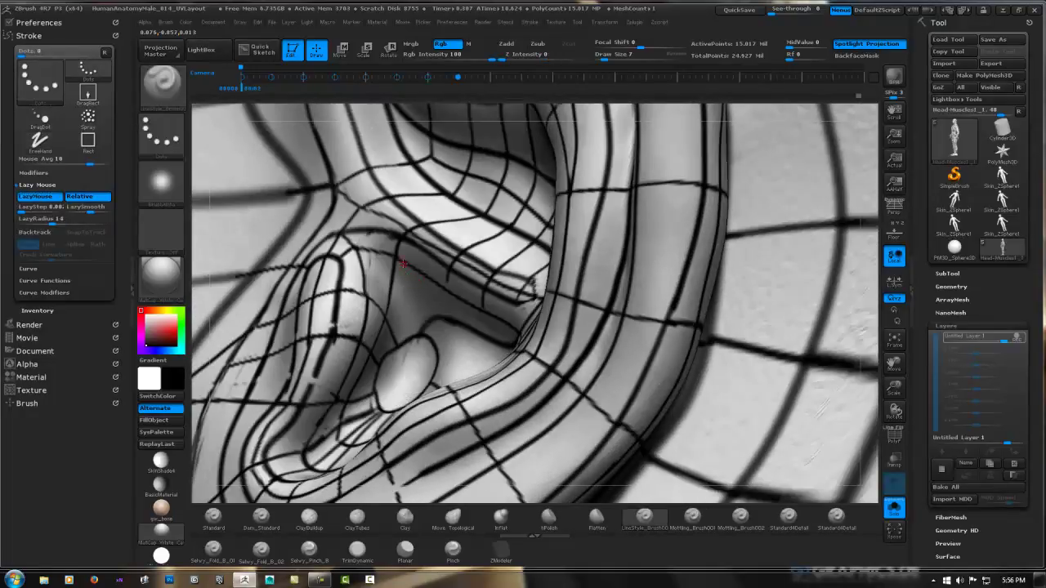
# Carve three thin crease strokes down the concha fold, orbit to check them, and switch to Smooth
pyautogui.moveTo(407, 294); pyautogui.dragTo(412, 317)
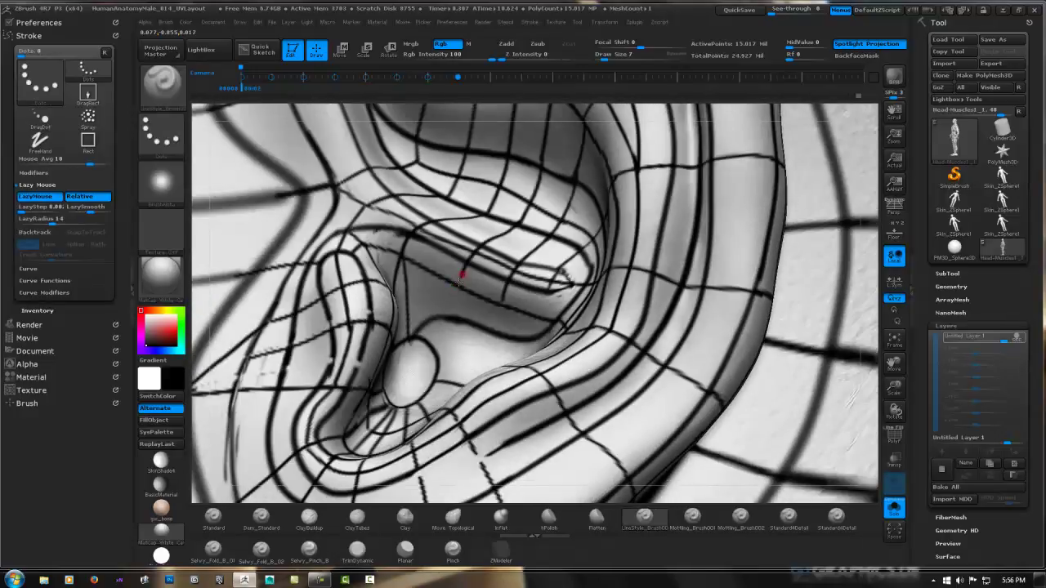
pyautogui.moveTo(459, 273)
pyautogui.mouseDown()
pyautogui.moveTo(445, 329)
pyautogui.moveTo(451, 315)
pyautogui.mouseUp()
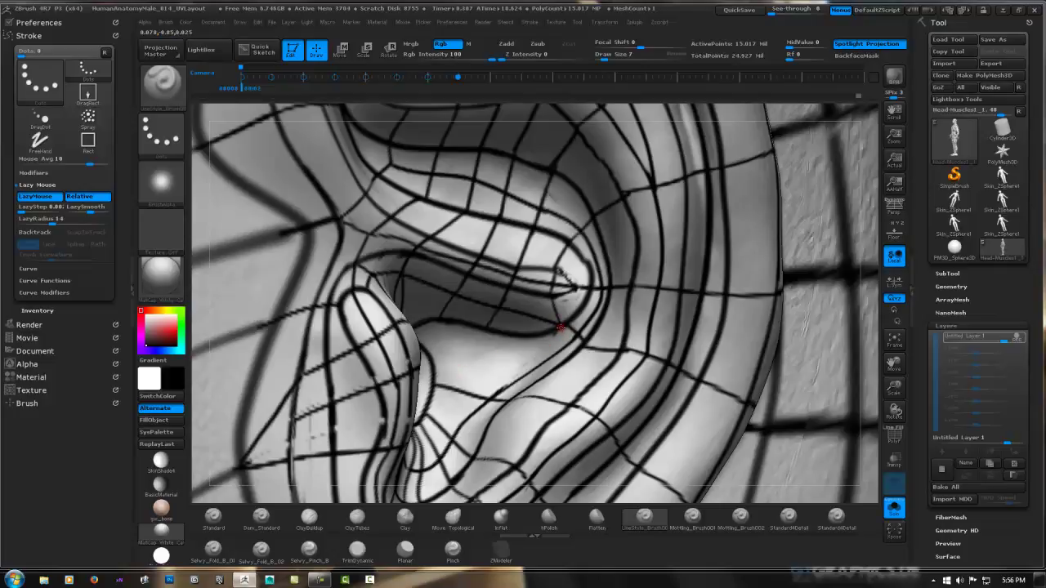
pyautogui.moveTo(559, 329); pyautogui.dragTo(450, 376)
pyautogui.moveTo(450, 376)
pyautogui.mouseDown()
pyautogui.moveTo(486, 336)
pyautogui.moveTo(465, 352)
pyautogui.moveTo(491, 345)
pyautogui.moveTo(495, 310)
pyautogui.moveTo(519, 308)
pyautogui.mouseUp()
pyautogui.press('shift')
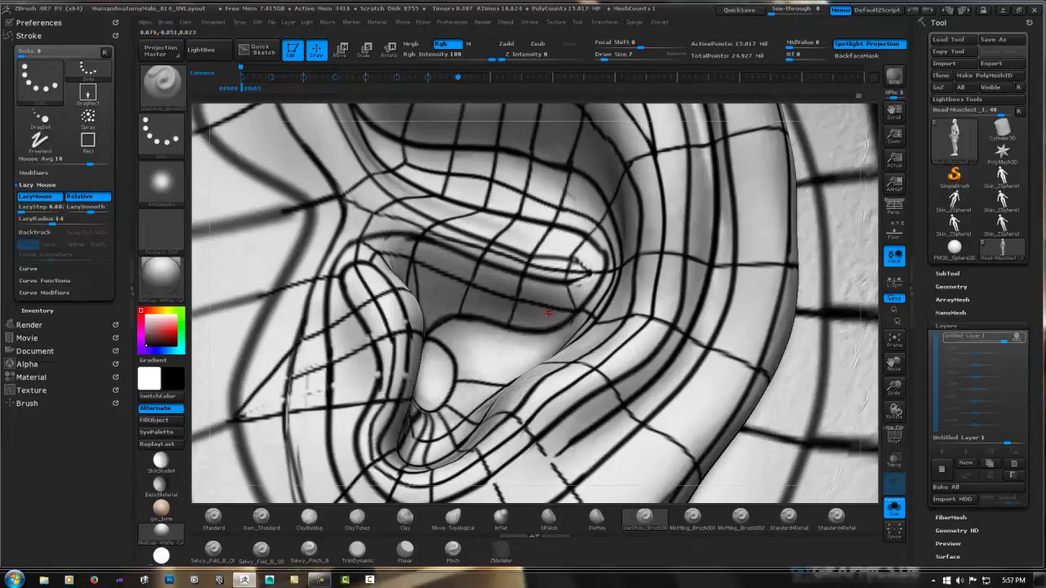
pyautogui.moveTo(532, 325); pyautogui.dragTo(552, 331)
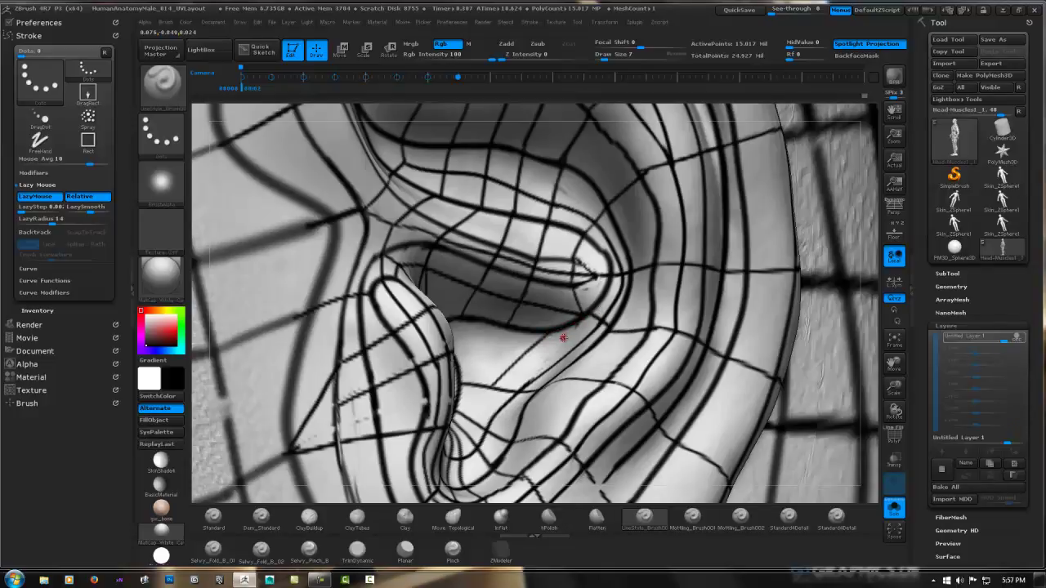
# Return to the LineStyle Dots brush and draw crease strokes down the inner ear fold
pyautogui.press('shift')
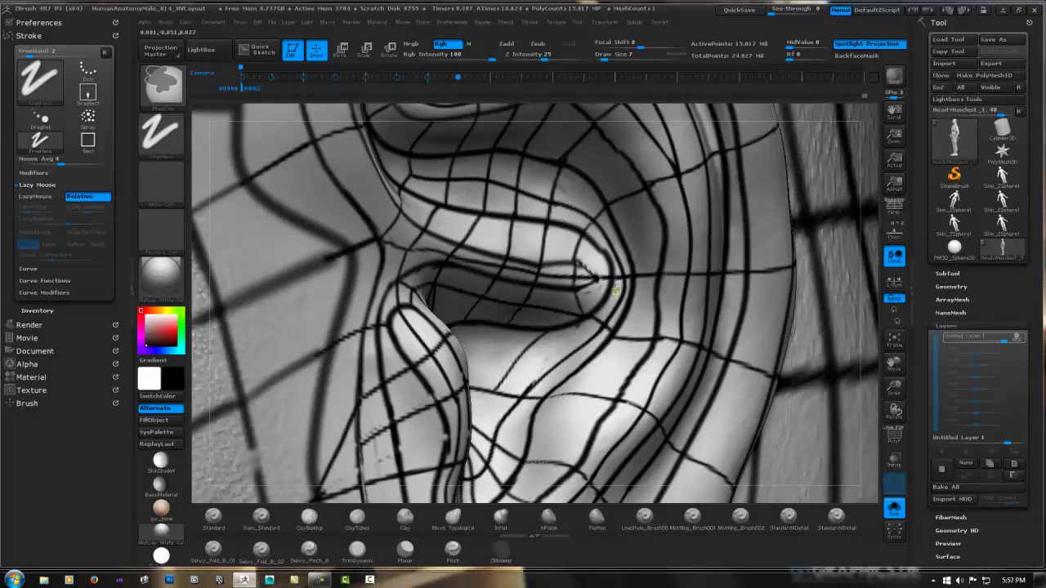
pyautogui.press('3')
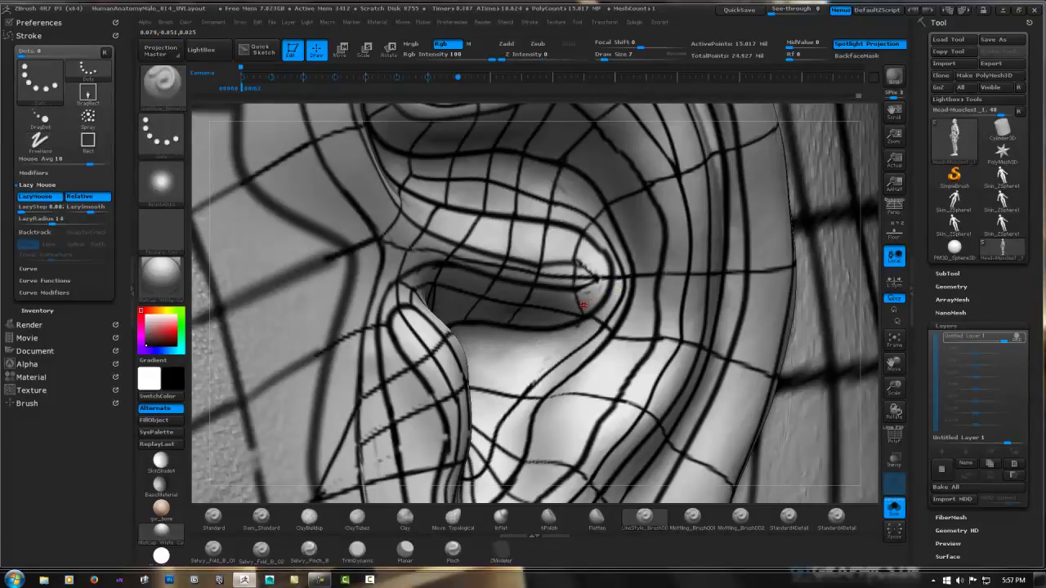
pyautogui.moveTo(583, 306)
pyautogui.mouseDown()
pyautogui.moveTo(611, 331)
pyautogui.moveTo(597, 312)
pyautogui.mouseUp()
pyautogui.keyDown('ctrl'); pyautogui.moveTo(583, 296); pyautogui.dragTo(560, 284, button='right'); pyautogui.keyUp('ctrl')
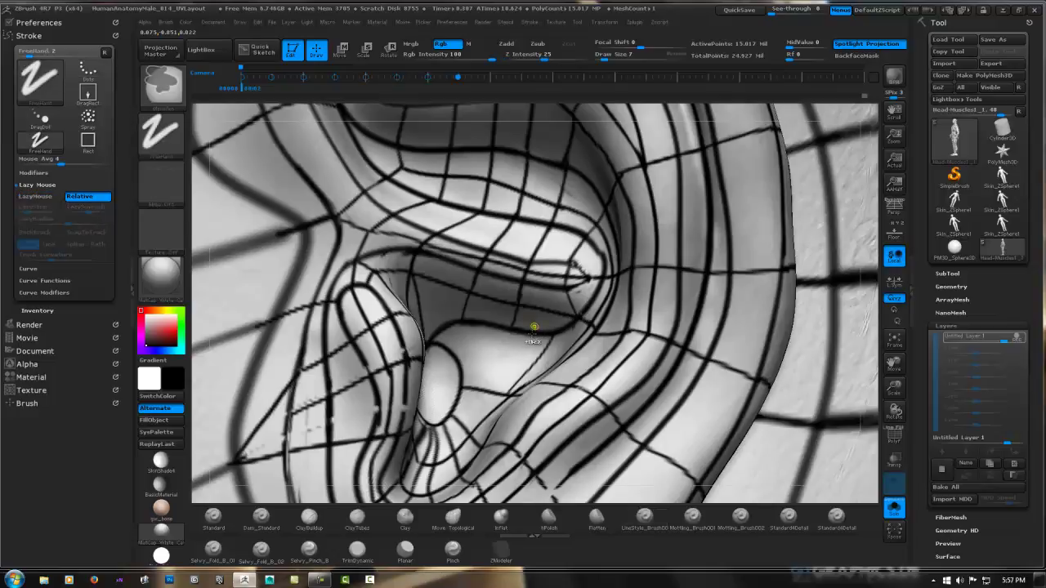
pyautogui.moveTo(535, 336); pyautogui.dragTo(505, 399)
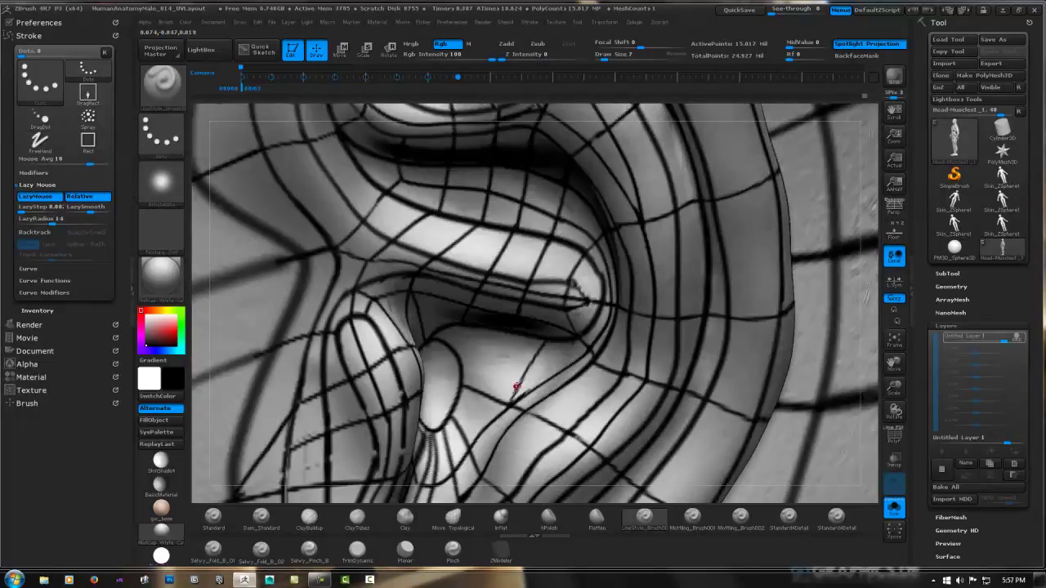
pyautogui.moveTo(507, 395); pyautogui.dragTo(540, 367)
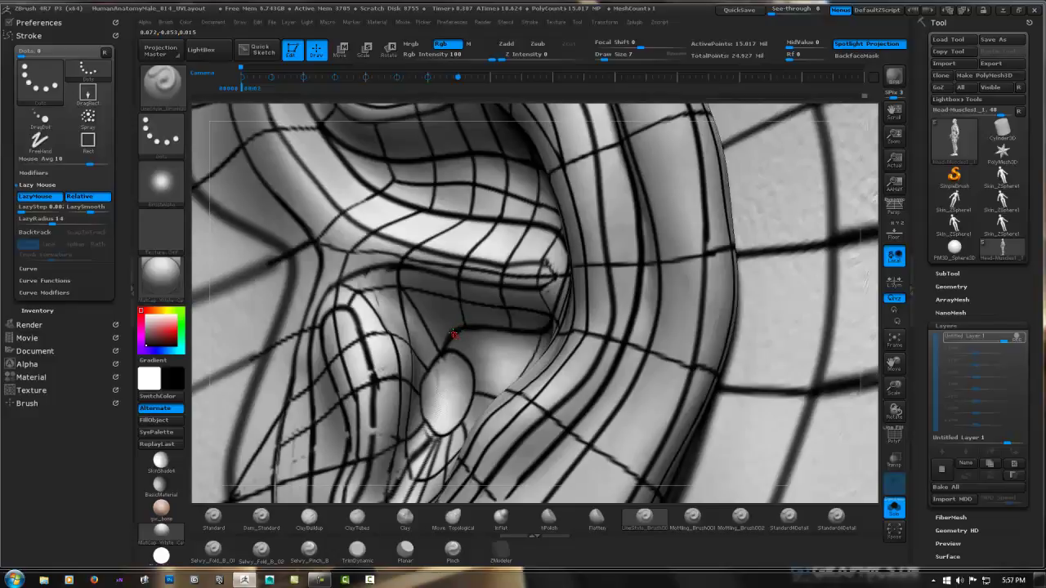
# Orbit to a steep angle with LazyMouse off, then with LazyMouse on draw a dark crease down the fold
pyautogui.press('l')
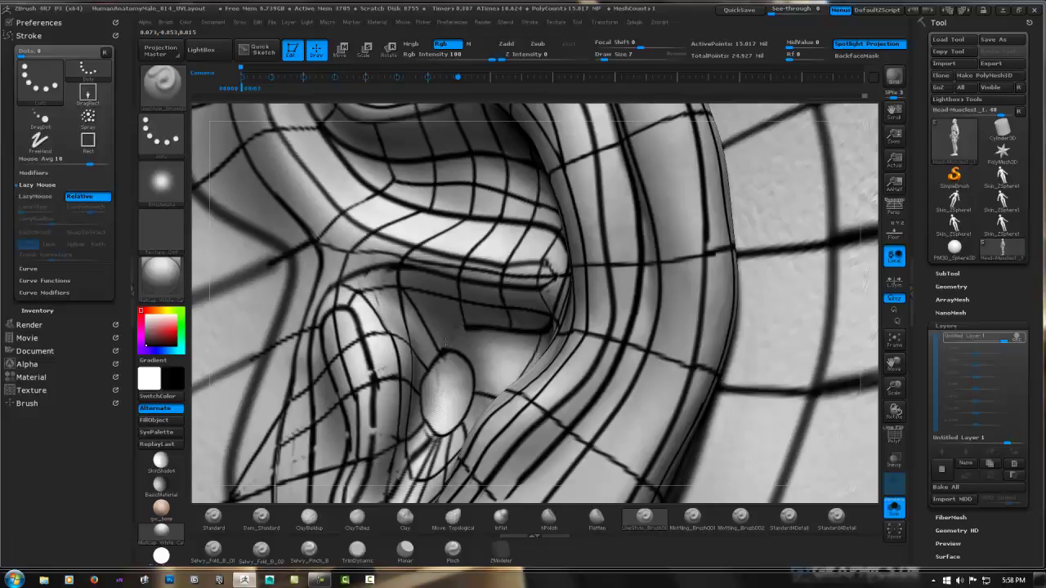
pyautogui.moveTo(470, 339); pyautogui.dragTo(556, 343)
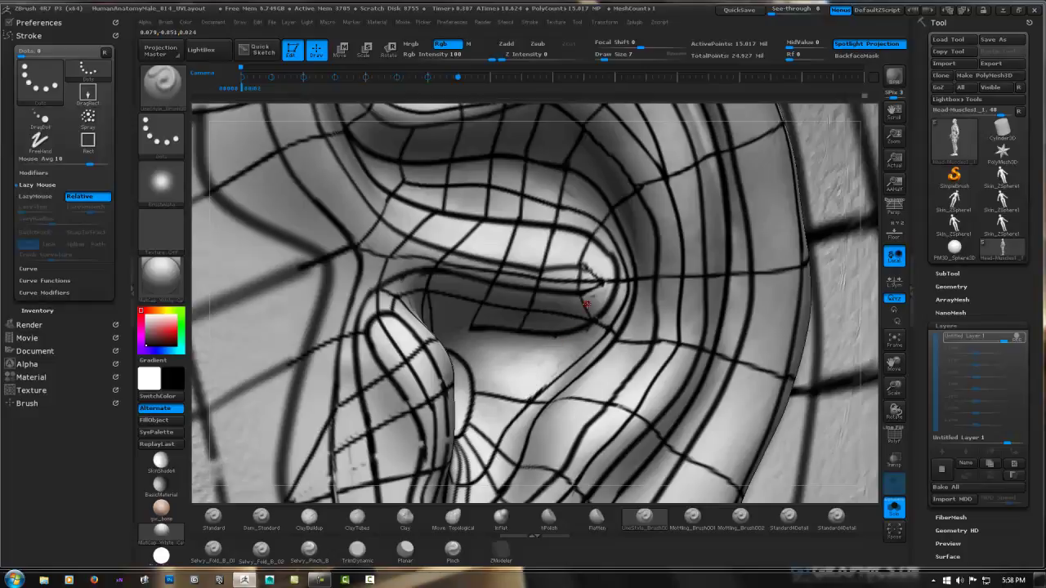
pyautogui.moveTo(617, 298)
pyautogui.mouseDown(button='right')
pyautogui.moveTo(605, 285)
pyautogui.moveTo(465, 354)
pyautogui.moveTo(464, 326)
pyautogui.mouseUp(button='right')
pyautogui.press('l')
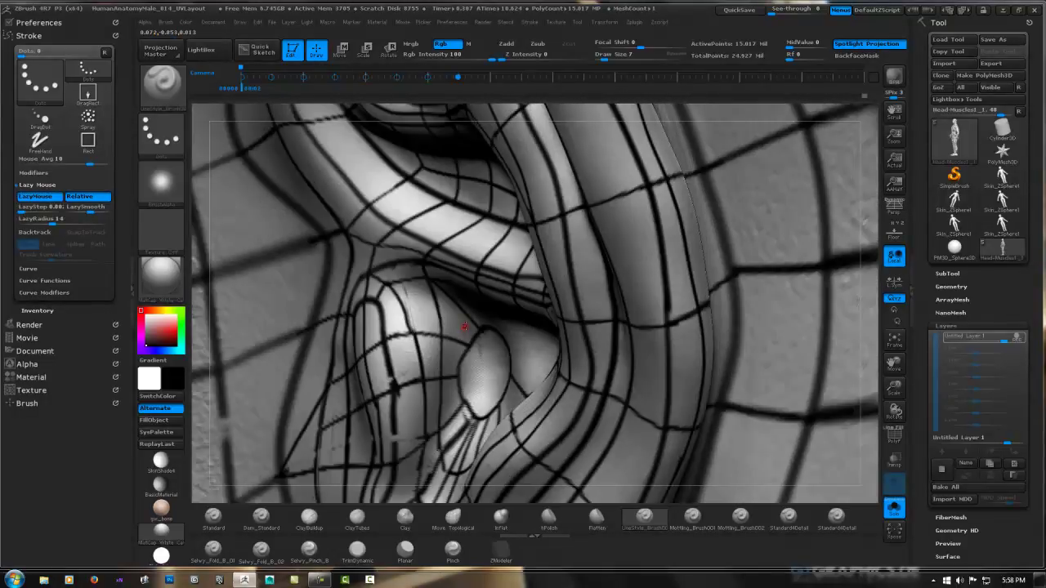
pyautogui.moveTo(459, 340); pyautogui.dragTo(451, 356)
pyautogui.moveTo(449, 399); pyautogui.dragTo(459, 427)
# Extend the crease leftward and carve a curving crease down from the concha fold
pyautogui.moveTo(483, 334); pyautogui.dragTo(491, 312, button='right')
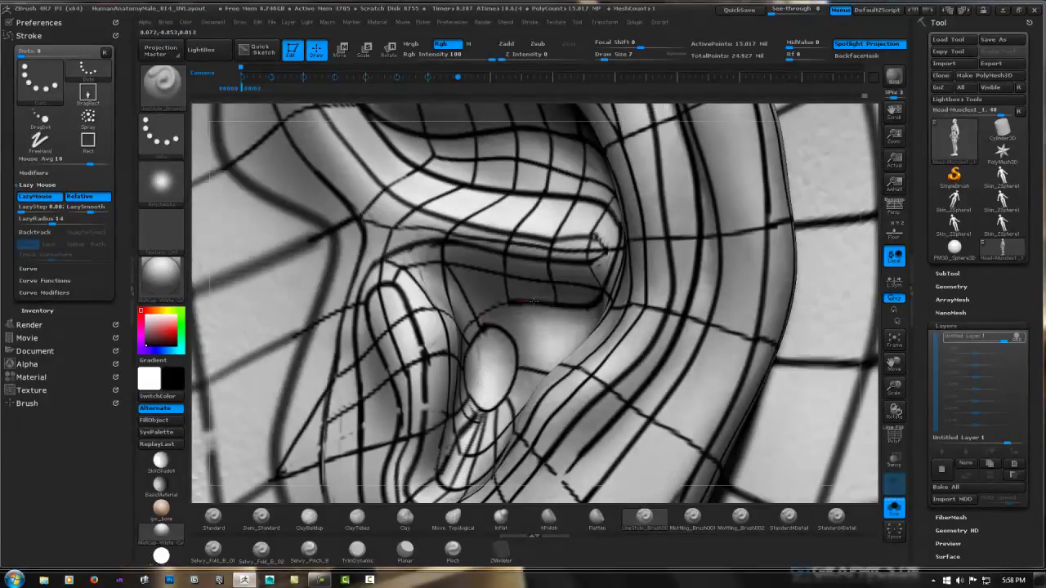
pyautogui.moveTo(528, 301); pyautogui.dragTo(490, 308)
pyautogui.moveTo(470, 318); pyautogui.dragTo(513, 302, button='right')
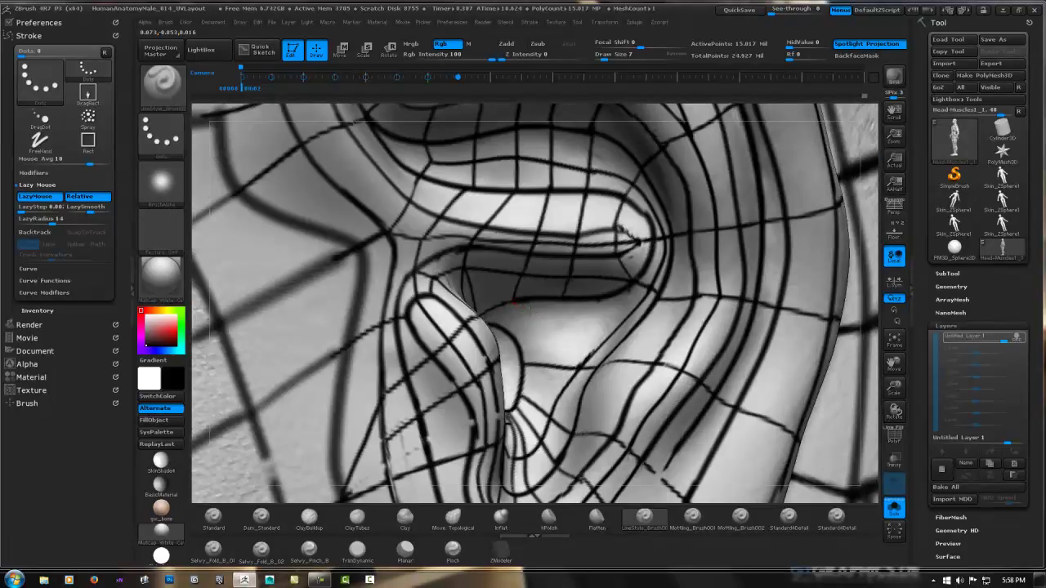
pyautogui.moveTo(513, 304)
pyautogui.mouseDown()
pyautogui.moveTo(550, 350)
pyautogui.moveTo(536, 402)
pyautogui.mouseUp()
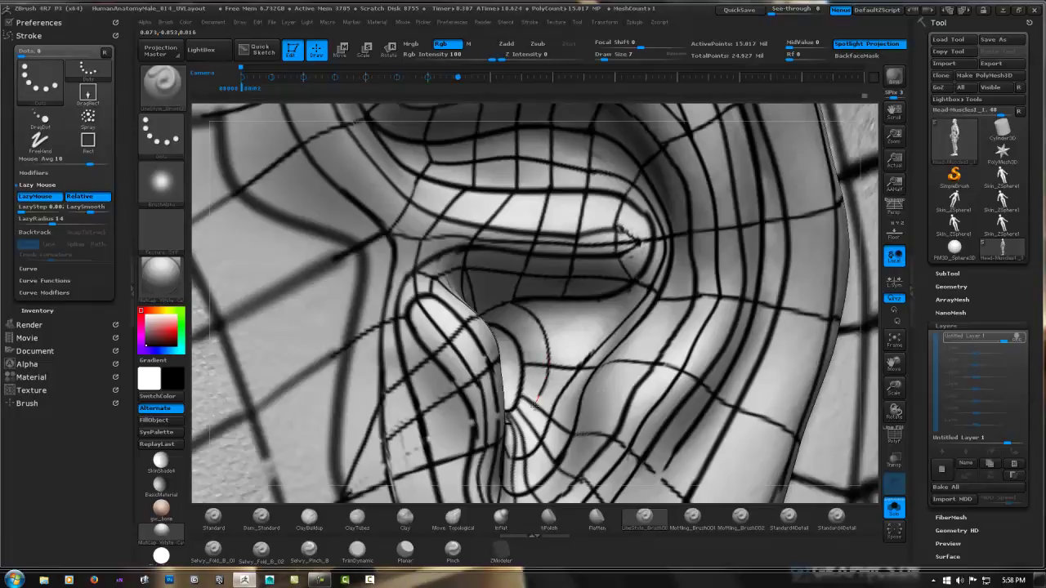
pyautogui.moveTo(527, 412); pyautogui.dragTo(502, 423, button='right')
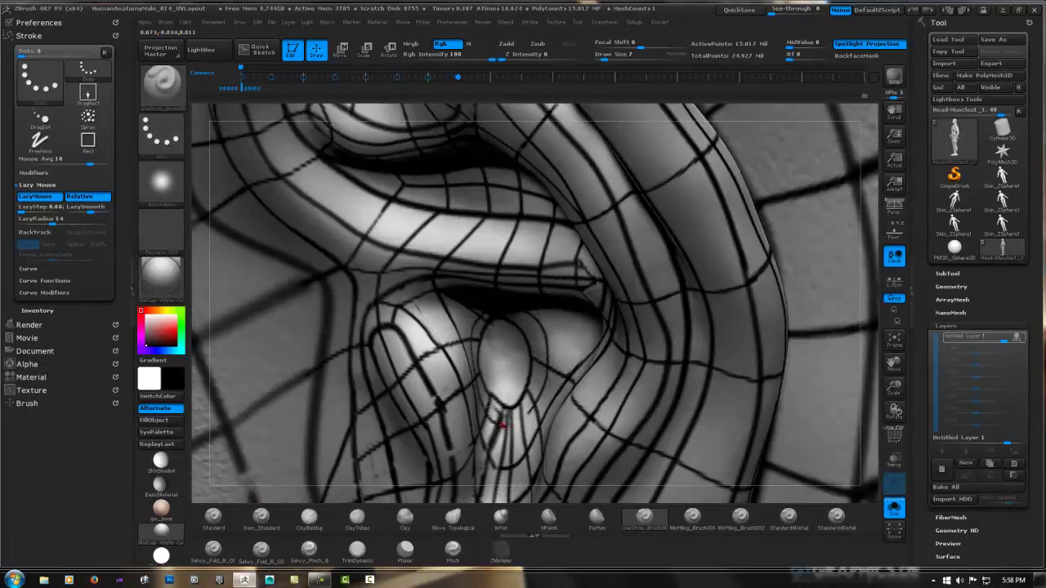
# Draw a thin LineStyle crease down the inner ear fold and orbit around to inspect it
pyautogui.moveTo(502, 423); pyautogui.dragTo(535, 406)
pyautogui.moveTo(553, 358)
pyautogui.mouseDown(button='right')
pyautogui.moveTo(573, 316)
pyautogui.moveTo(546, 317)
pyautogui.moveTo(572, 296)
pyautogui.moveTo(590, 305)
pyautogui.moveTo(575, 328)
pyautogui.moveTo(591, 310)
pyautogui.mouseUp(button='right')
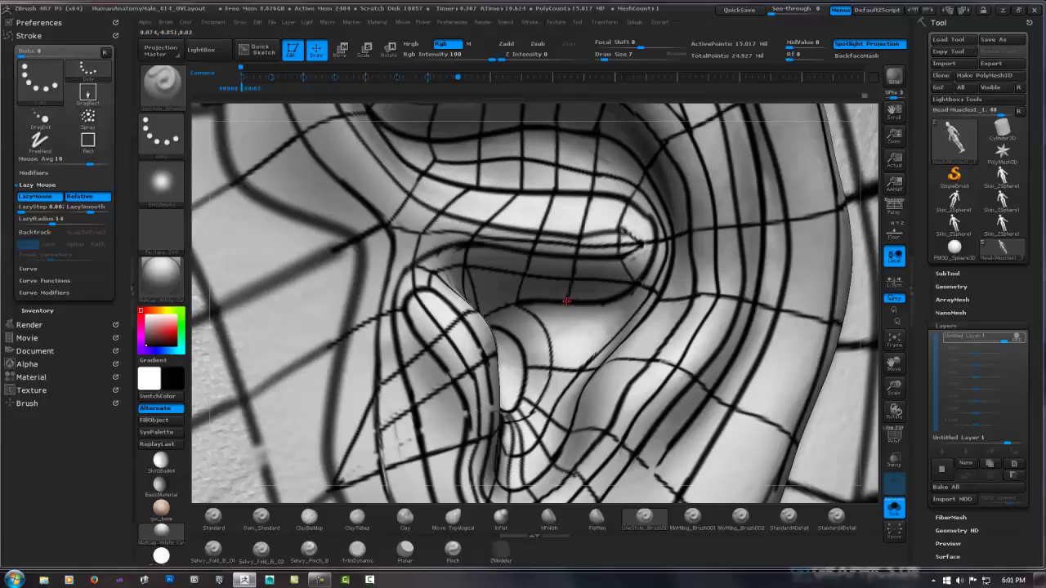
pyautogui.moveTo(569, 307); pyautogui.dragTo(580, 367)
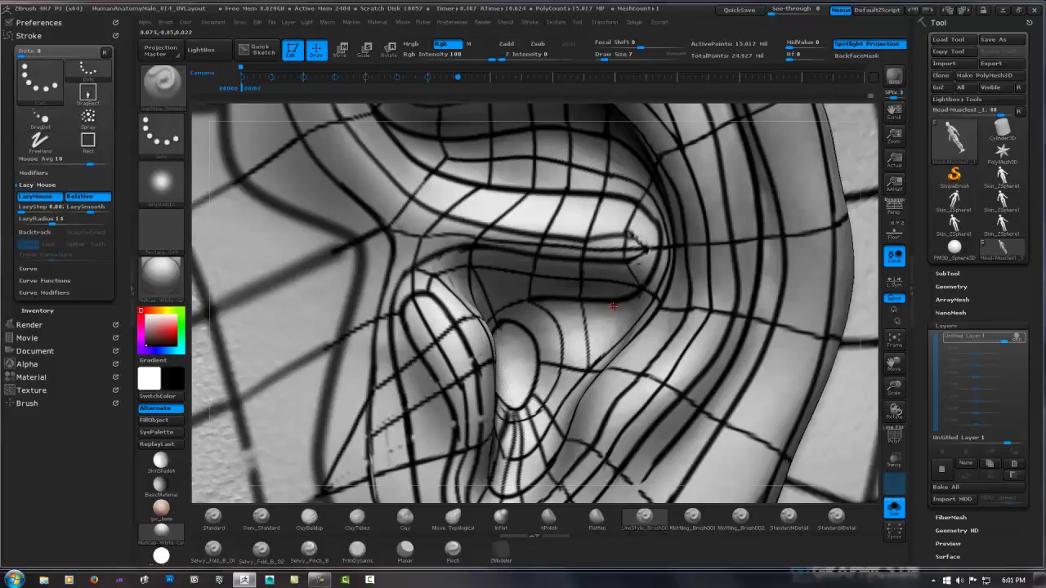
pyautogui.moveTo(614, 304); pyautogui.dragTo(505, 321)
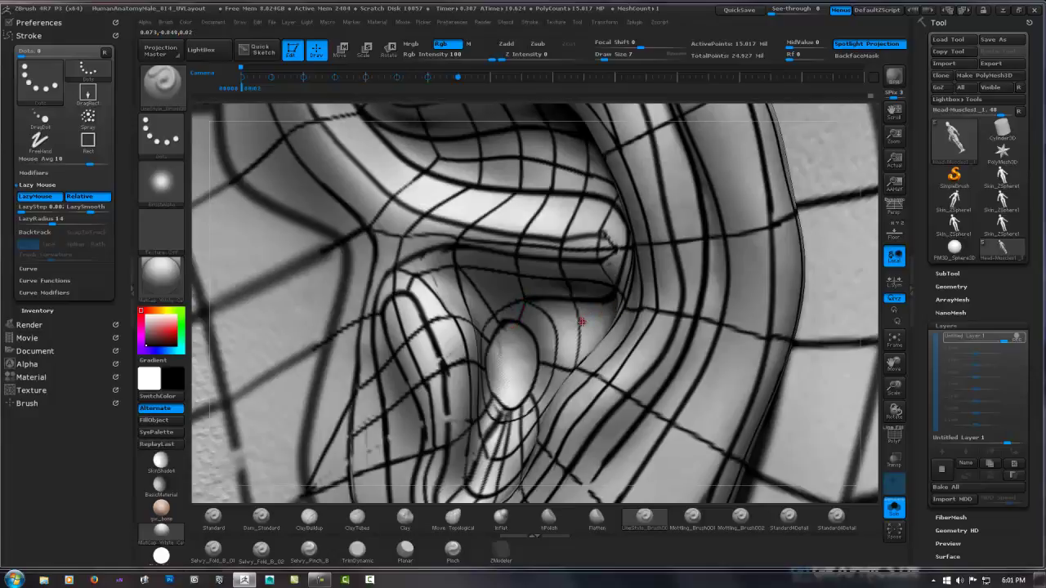
pyautogui.moveTo(597, 314); pyautogui.dragTo(607, 316)
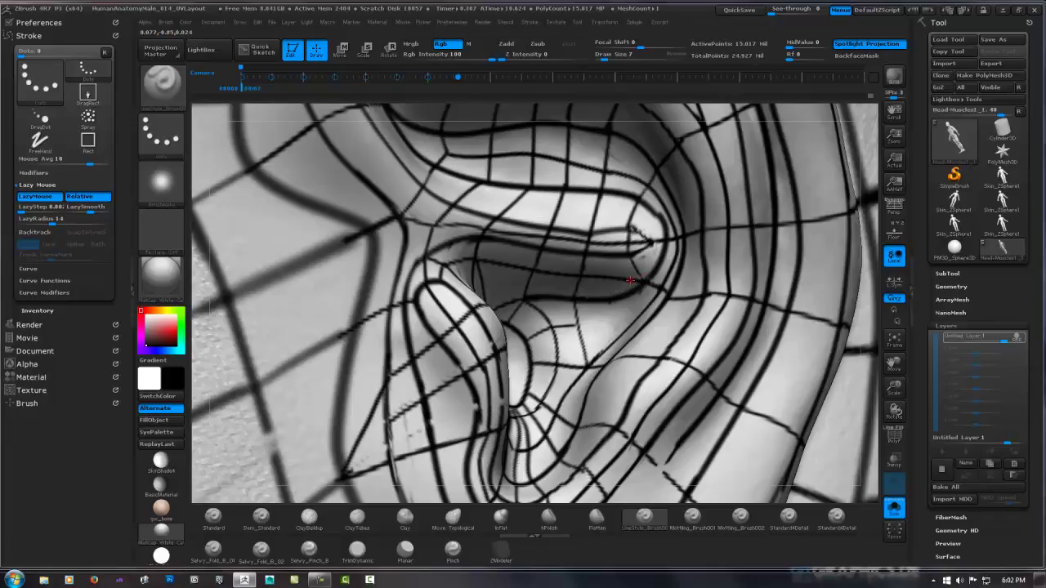
# Refine the crease tip with LazyMouse toggled off and on, then orbit using the FreeHand Smooth brush
pyautogui.press('l')
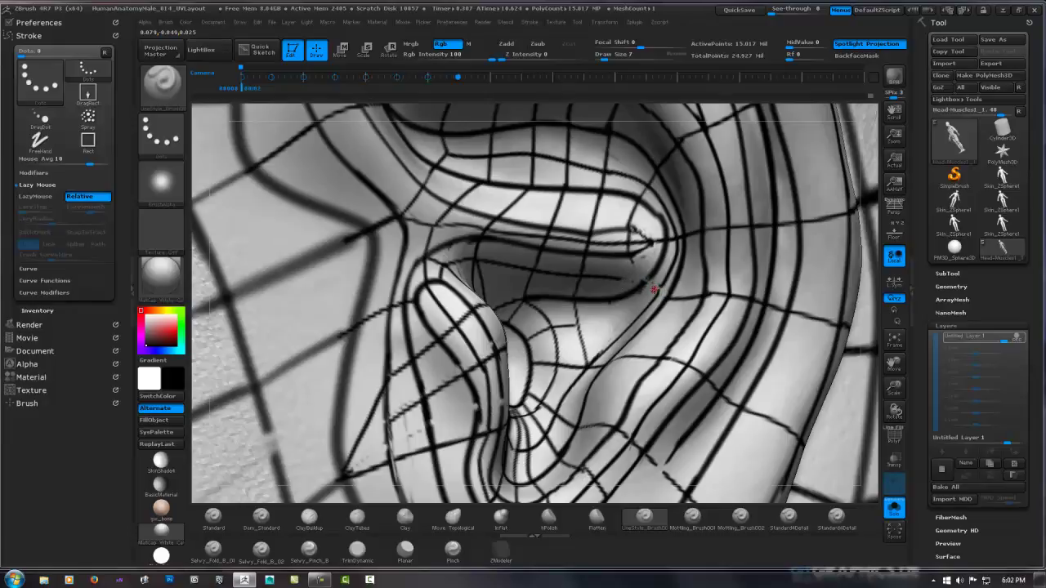
pyautogui.press('l')
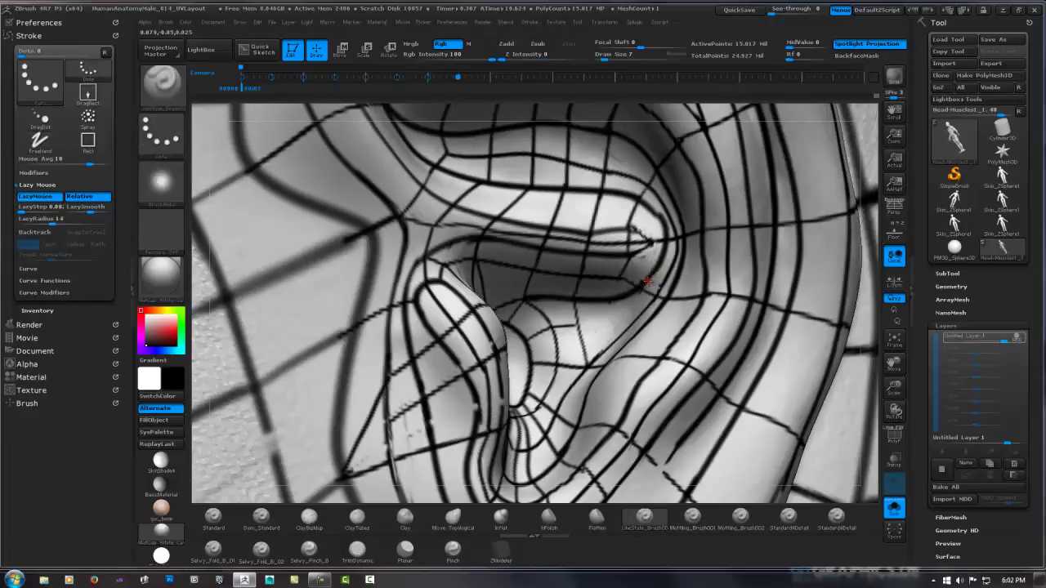
pyautogui.press('l')
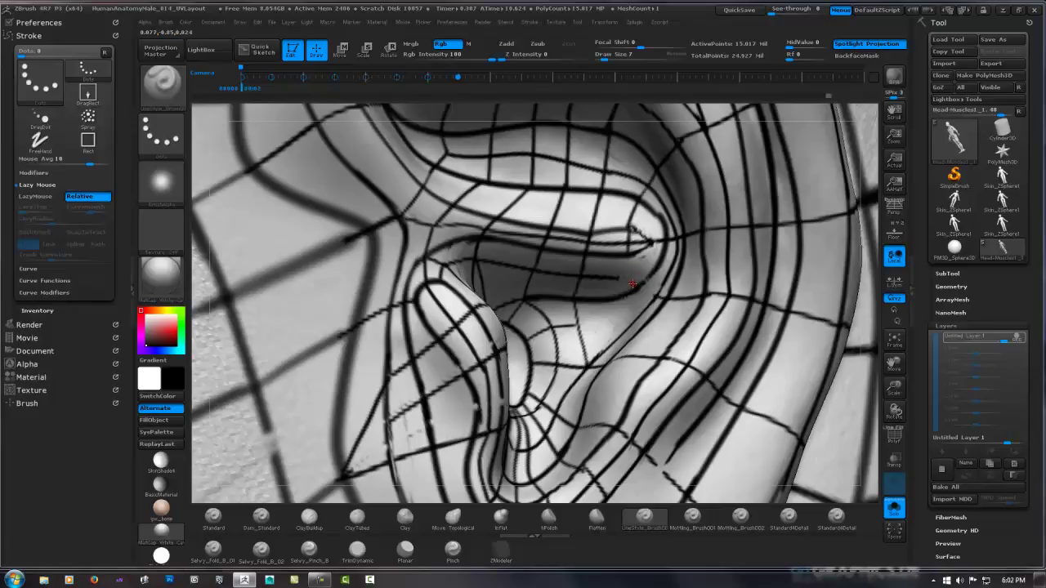
pyautogui.press('l')
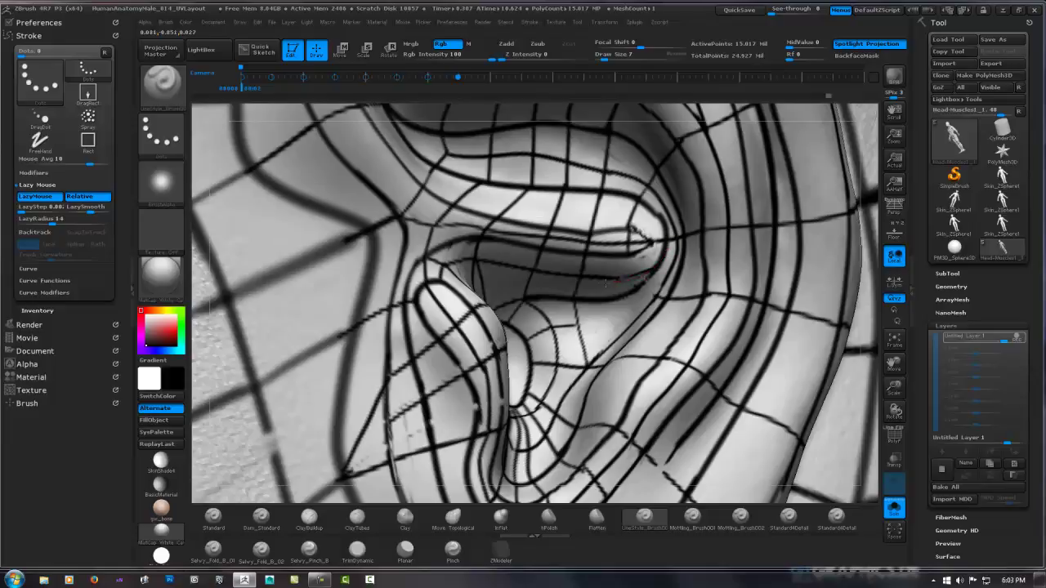
pyautogui.press('ctrl')
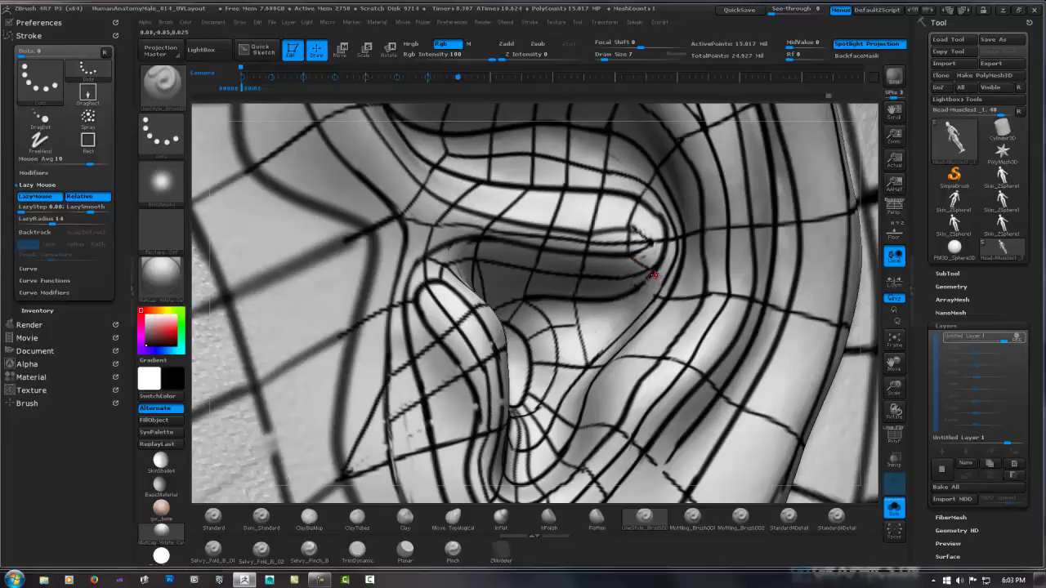
pyautogui.moveTo(656, 271)
pyautogui.mouseDown(button='right')
pyautogui.moveTo(596, 316)
pyautogui.moveTo(629, 284)
pyautogui.moveTo(636, 298)
pyautogui.mouseUp(button='right')
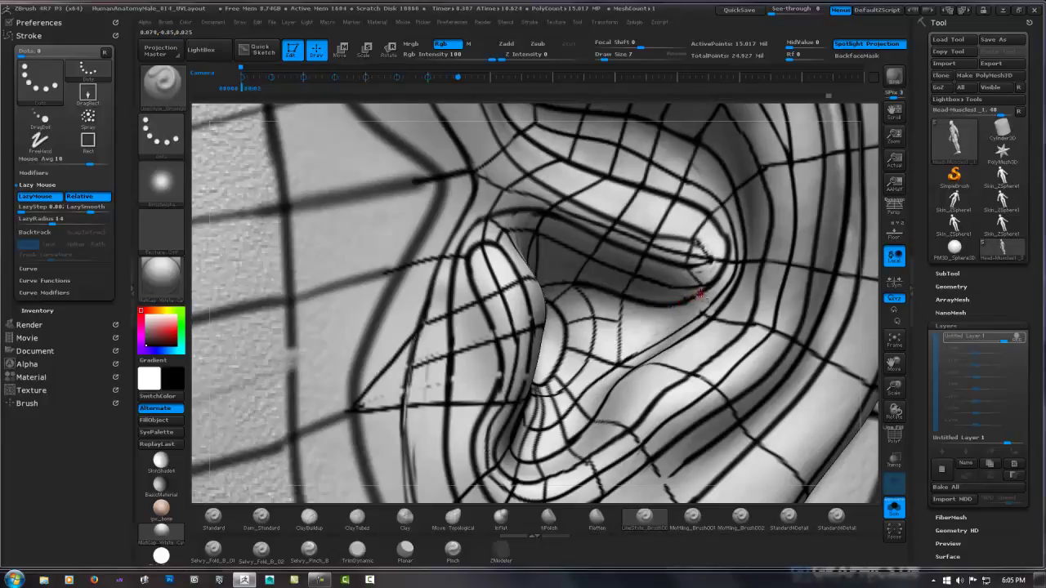
pyautogui.press('l')
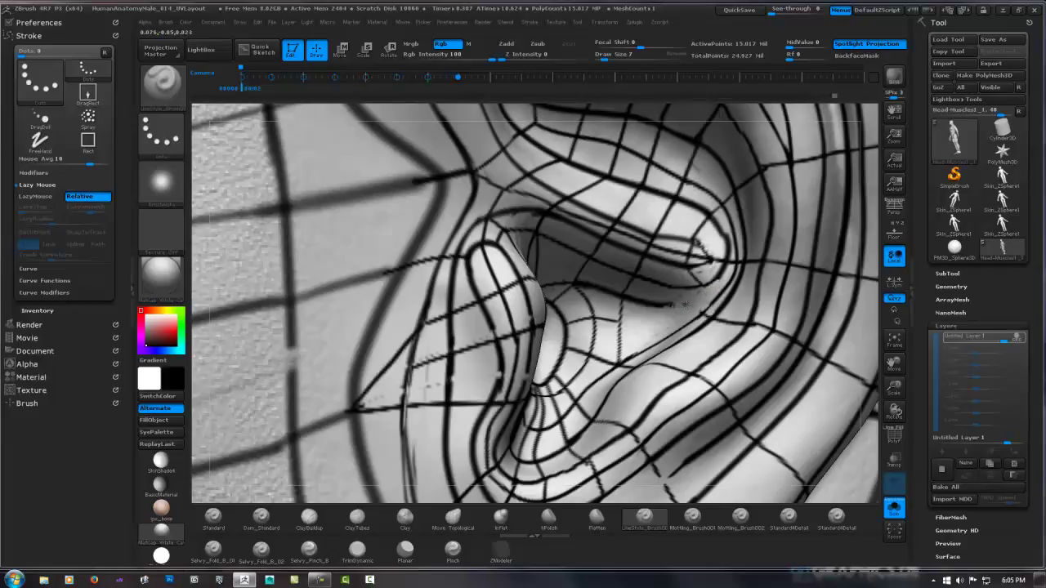
pyautogui.press('space')
pyautogui.moveTo(666, 304); pyautogui.dragTo(682, 304)
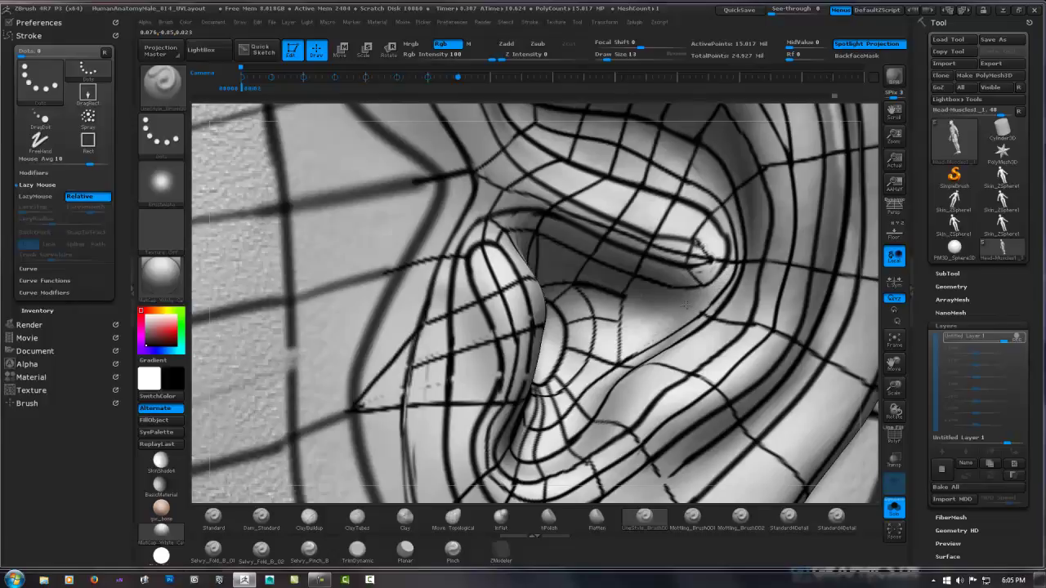
pyautogui.press('l')
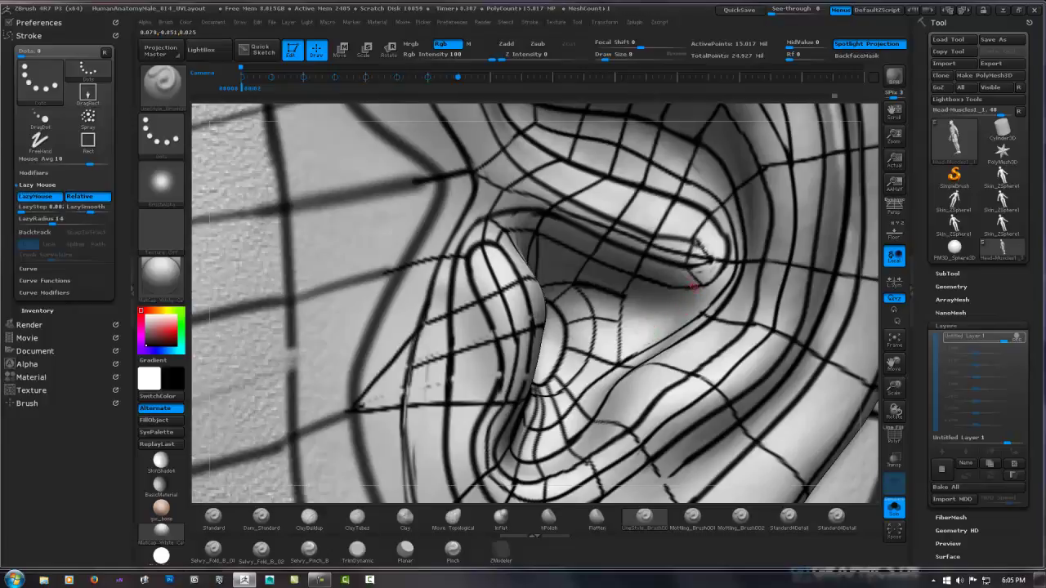
pyautogui.press('[')
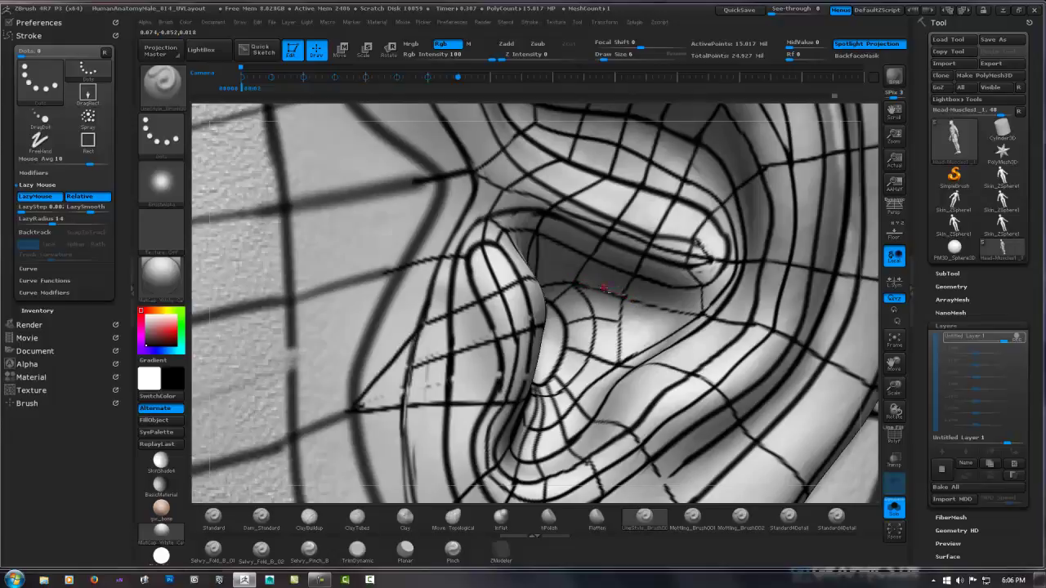
pyautogui.press('+')
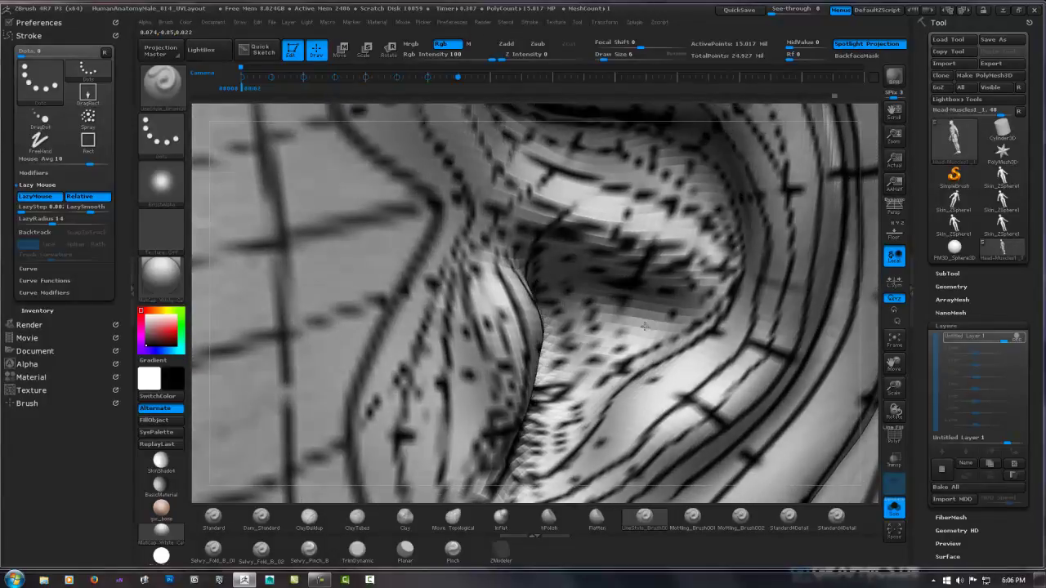
pyautogui.press('-')
pyautogui.press('+')
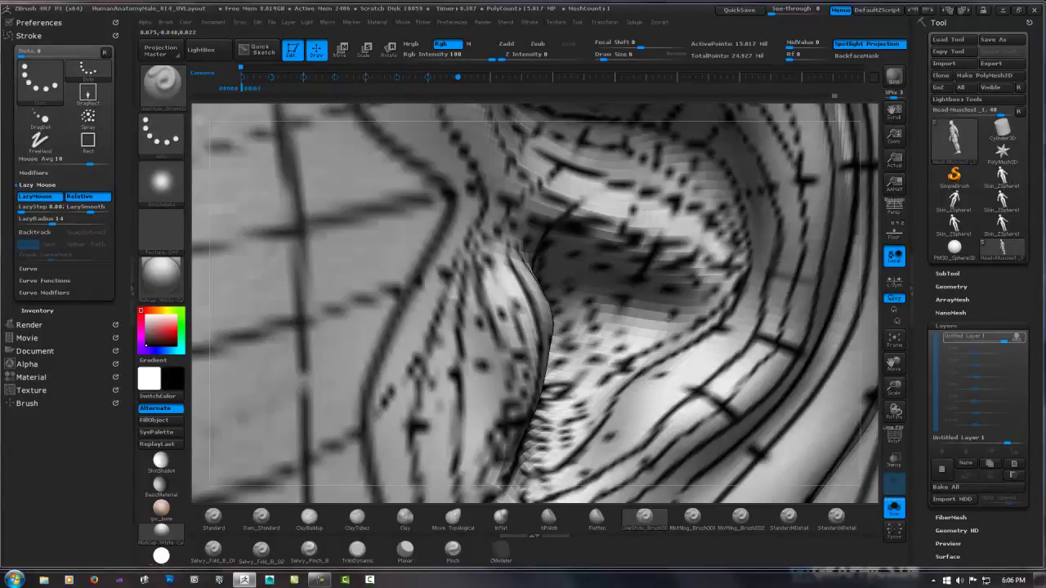
pyautogui.press('-')
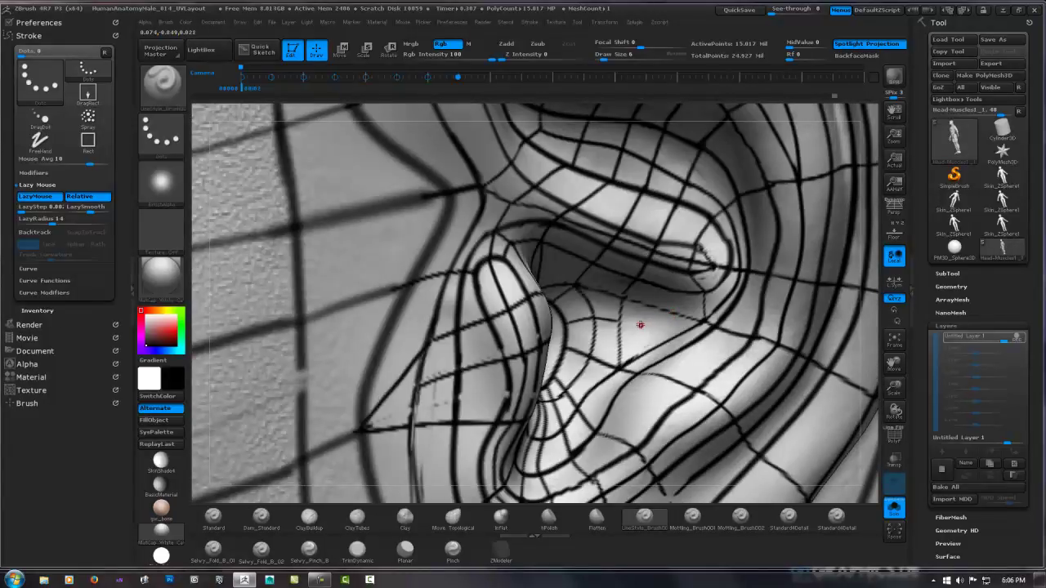
pyautogui.press('+')
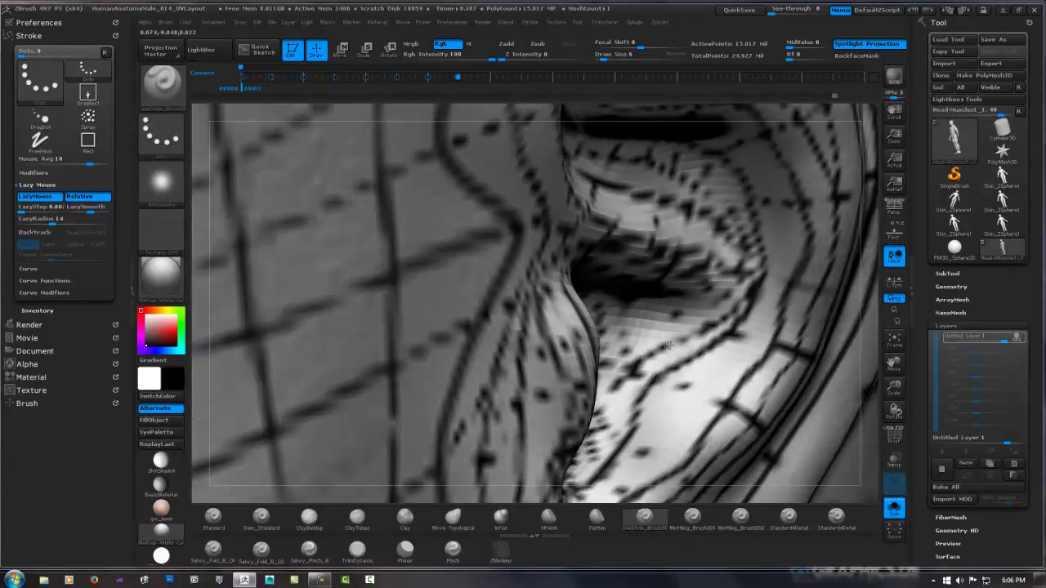
pyautogui.press('-')
pyautogui.press('+')
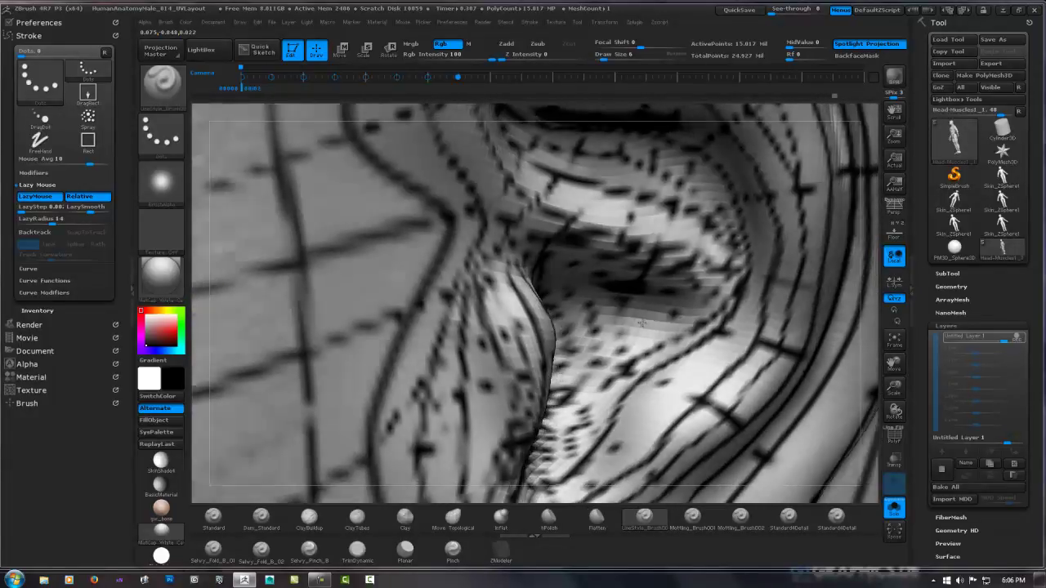
pyautogui.press('-')
pyautogui.press('+')
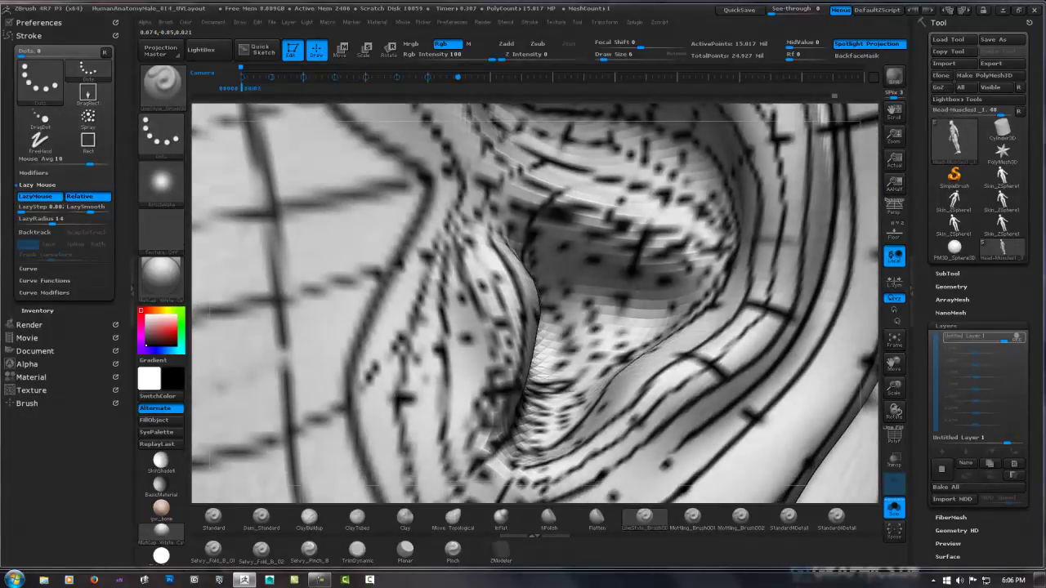
pyautogui.press('-')
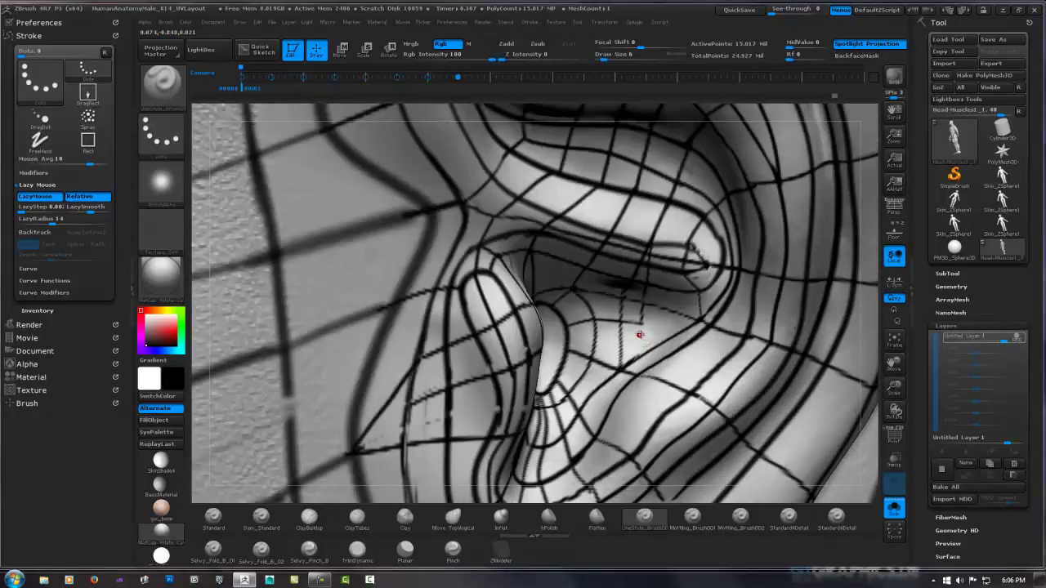
# Sculpt short Dots-brush crease strokes down and around the inner ear fold
pyautogui.moveTo(627, 353); pyautogui.dragTo(623, 306)
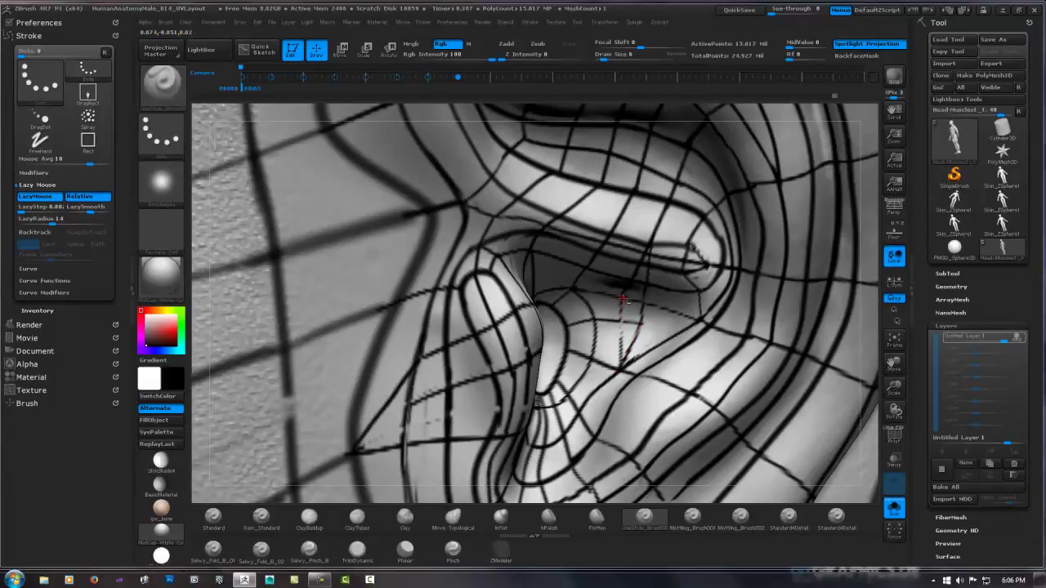
pyautogui.moveTo(624, 298); pyautogui.dragTo(624, 321)
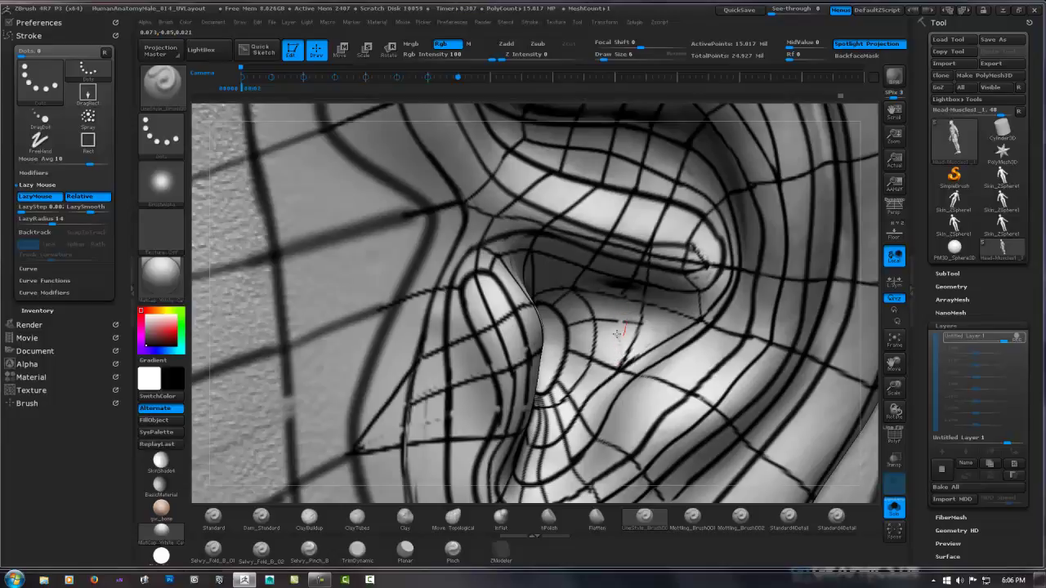
pyautogui.moveTo(624, 321); pyautogui.dragTo(625, 322)
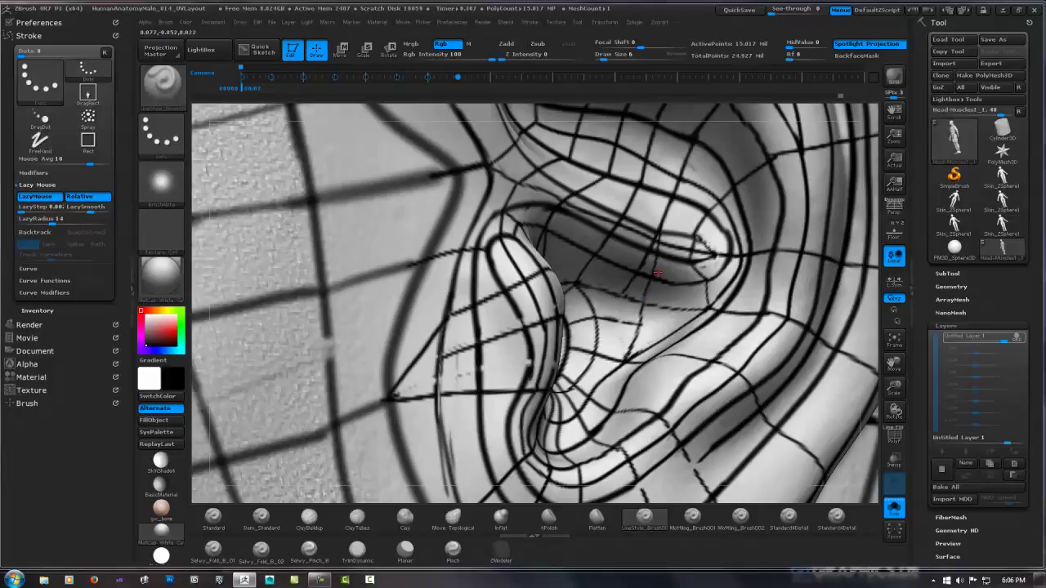
pyautogui.moveTo(654, 243)
pyautogui.mouseDown()
pyautogui.moveTo(631, 285)
pyautogui.moveTo(637, 276)
pyautogui.mouseUp()
pyautogui.moveTo(652, 240)
pyautogui.mouseDown()
pyautogui.moveTo(669, 248)
pyautogui.moveTo(642, 250)
pyautogui.moveTo(654, 252)
pyautogui.mouseUp()
# Carve creases along the lower and upper inner folds, then orbit to a closer tilted view
pyautogui.moveTo(604, 226)
pyautogui.mouseDown()
pyautogui.moveTo(703, 258)
pyautogui.moveTo(693, 250)
pyautogui.mouseUp()
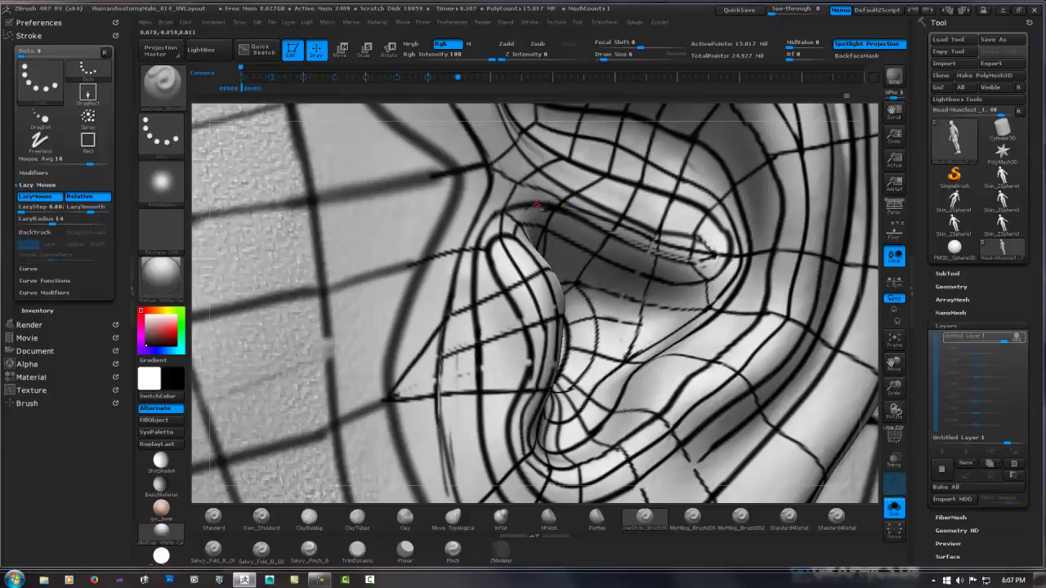
pyautogui.moveTo(536, 205); pyautogui.dragTo(609, 235)
pyautogui.moveTo(530, 202); pyautogui.dragTo(617, 239)
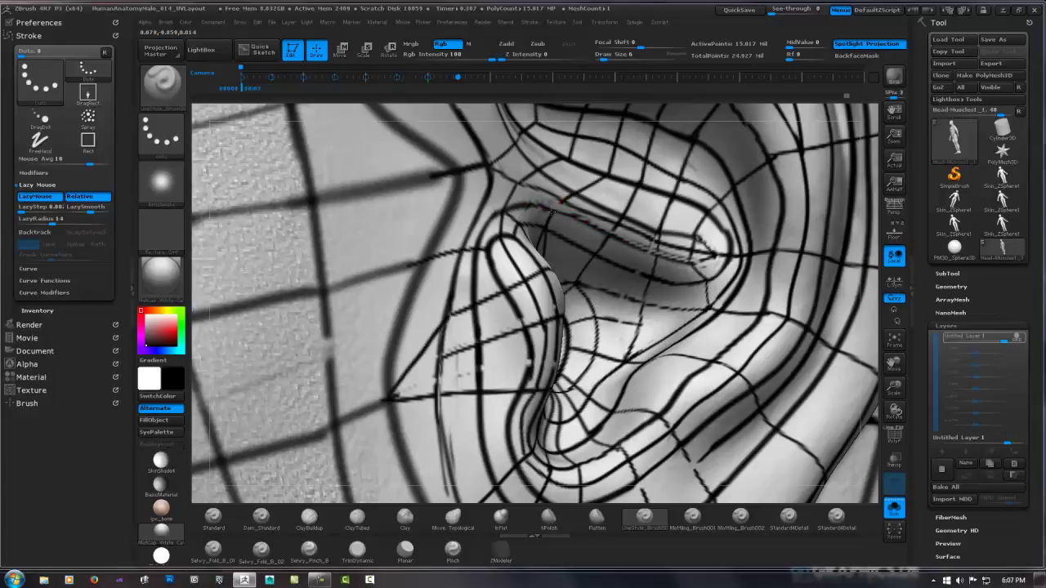
pyautogui.moveTo(570, 199)
pyautogui.mouseDown()
pyautogui.moveTo(591, 261)
pyautogui.moveTo(654, 276)
pyautogui.mouseUp()
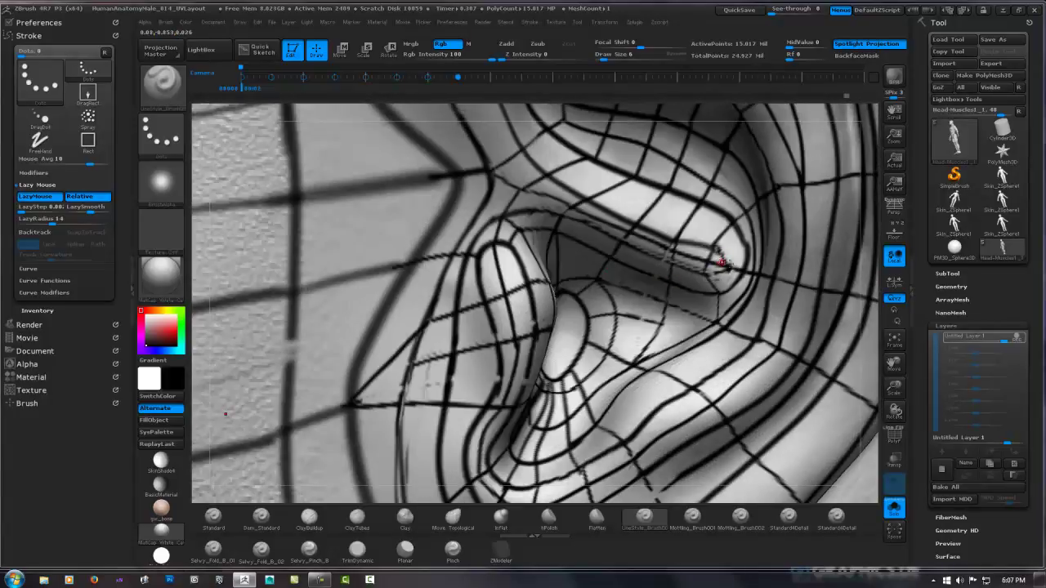
pyautogui.moveTo(738, 257); pyautogui.dragTo(653, 262)
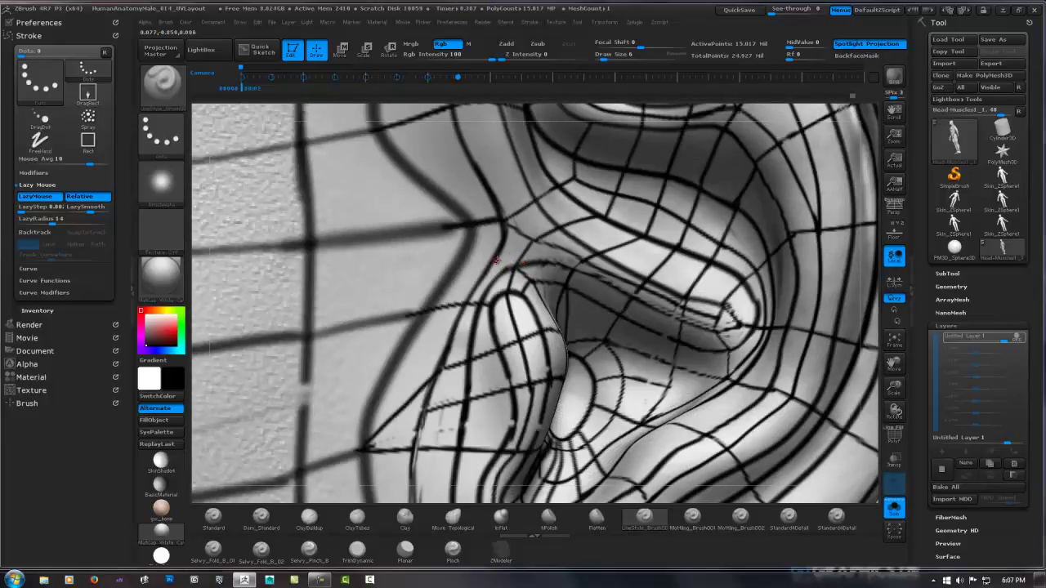
# Stroke along the inner fold, briefly try a FreeHand brush, then return to LineStyle Dots
pyautogui.moveTo(495, 261); pyautogui.dragTo(525, 266)
pyautogui.press('ctrl')
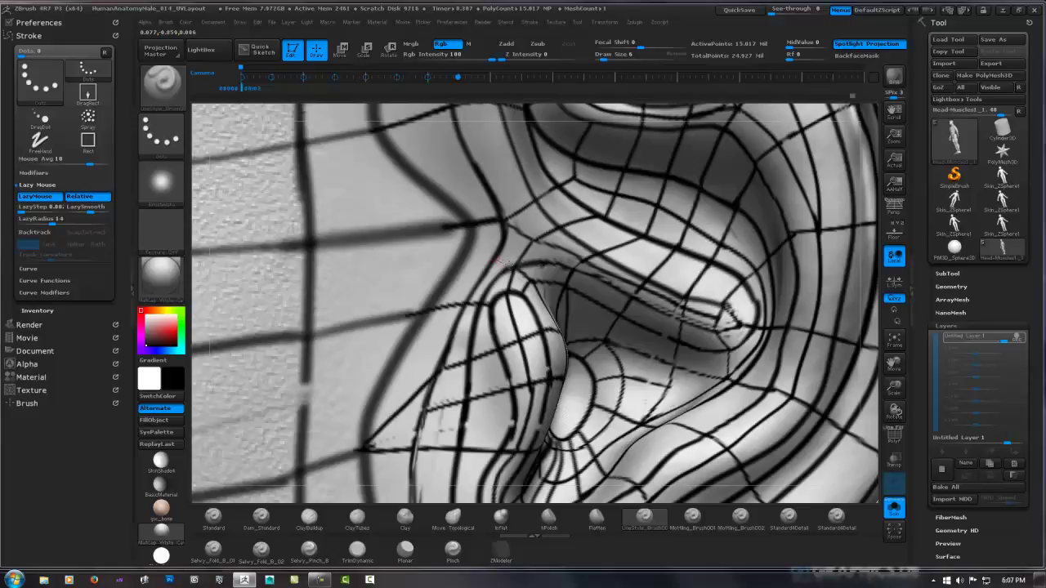
pyautogui.press('b')
pyautogui.press('m')
pyautogui.press('a')
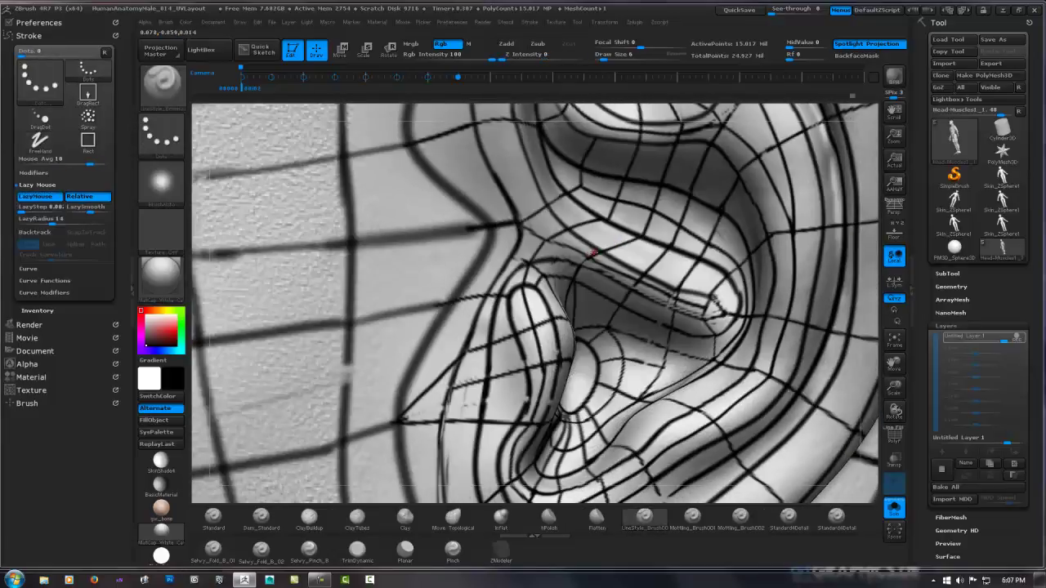
pyautogui.click(605, 247)
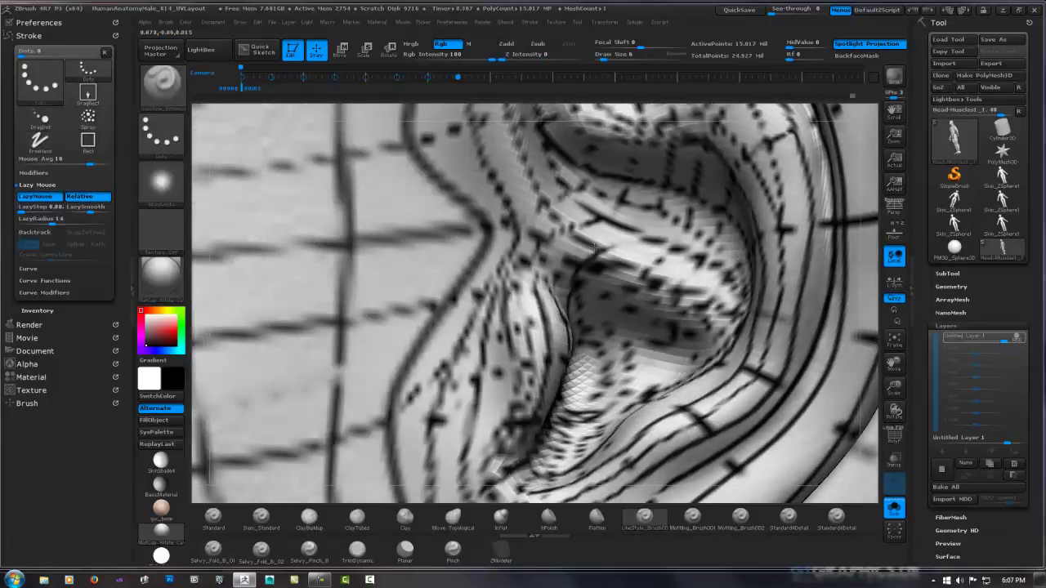
pyautogui.press('1')
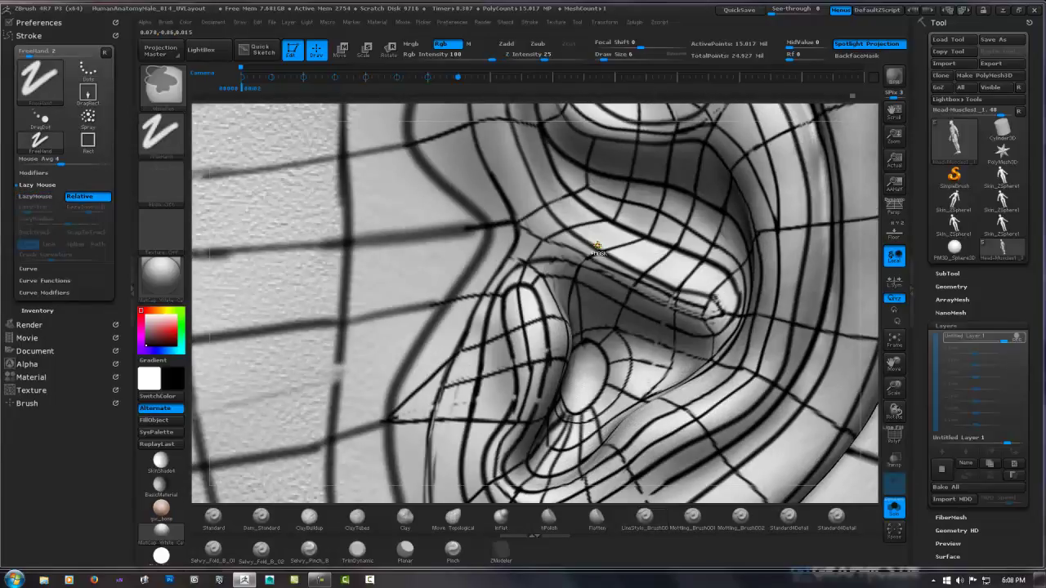
pyautogui.press('1')
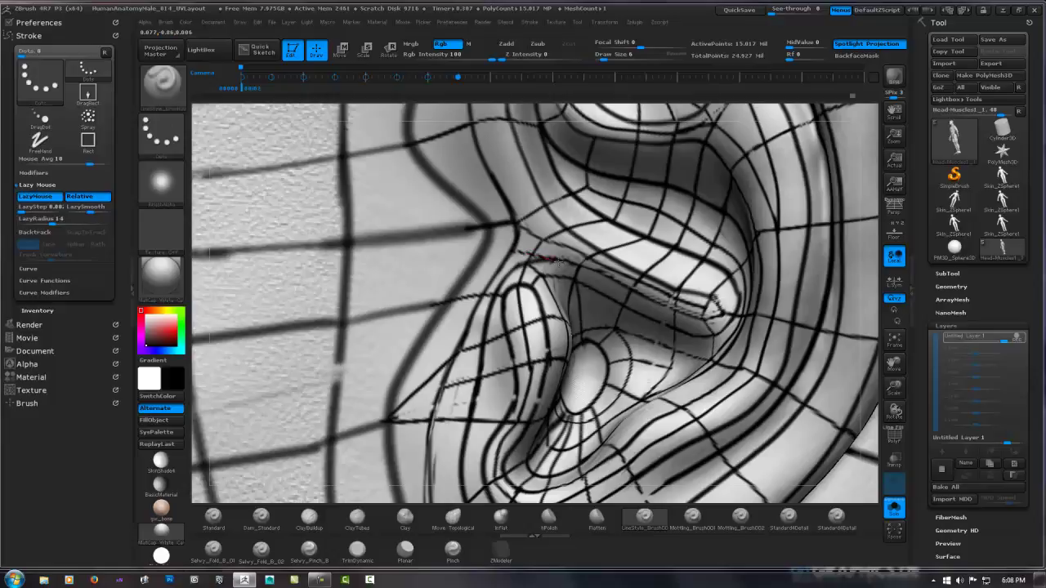
# Carve crease strokes across the upper inner fold and up toward its top
pyautogui.moveTo(532, 262)
pyautogui.mouseDown()
pyautogui.moveTo(580, 271)
pyautogui.moveTo(536, 262)
pyautogui.moveTo(574, 267)
pyautogui.moveTo(530, 246)
pyautogui.mouseUp()
pyautogui.moveTo(564, 261); pyautogui.dragTo(576, 263)
pyautogui.moveTo(556, 259)
pyautogui.mouseDown()
pyautogui.moveTo(590, 267)
pyautogui.moveTo(552, 254)
pyautogui.mouseUp()
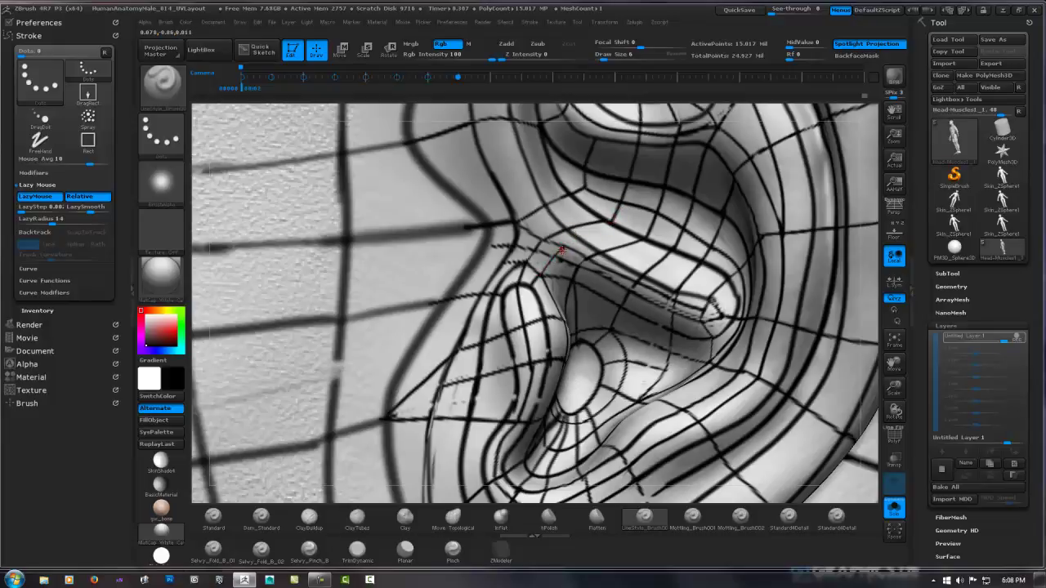
pyautogui.moveTo(561, 251); pyautogui.dragTo(606, 222)
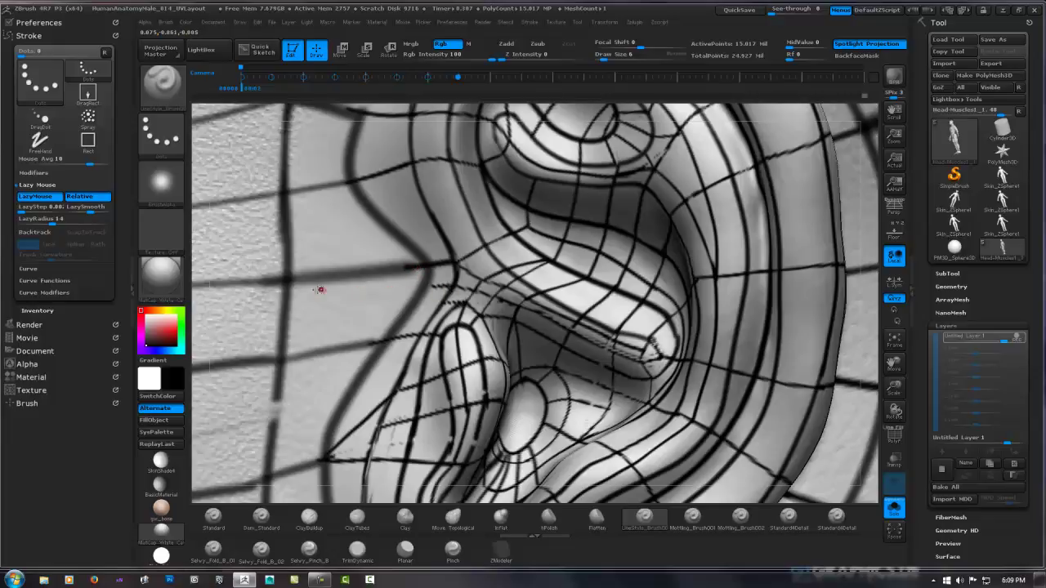
# Carve and deepen a crease along the ear's front edge where it meets the head
pyautogui.moveTo(288, 283); pyautogui.dragTo(424, 290)
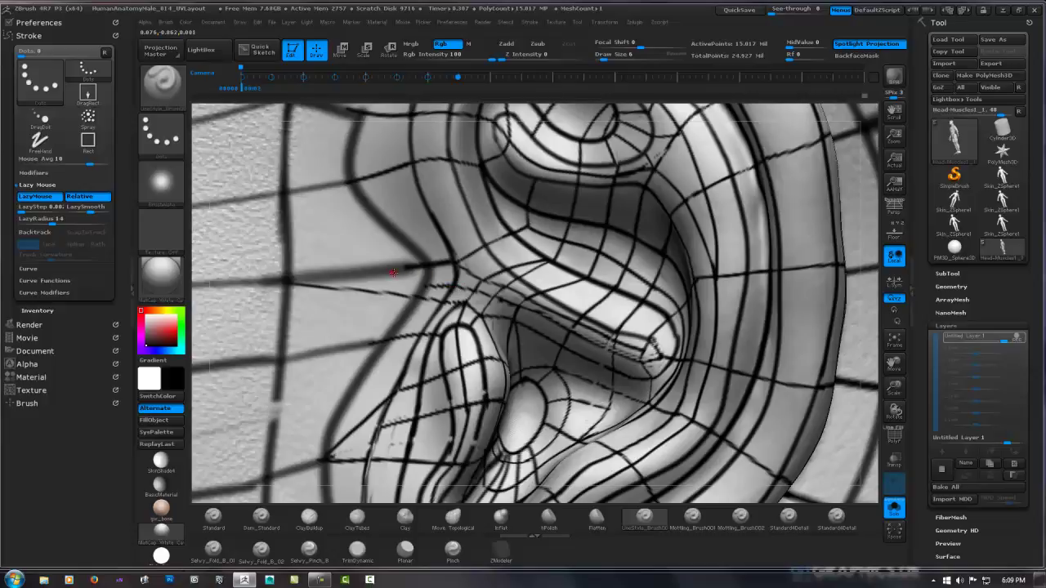
pyautogui.moveTo(291, 281)
pyautogui.mouseDown()
pyautogui.moveTo(426, 262)
pyautogui.moveTo(376, 266)
pyautogui.mouseUp()
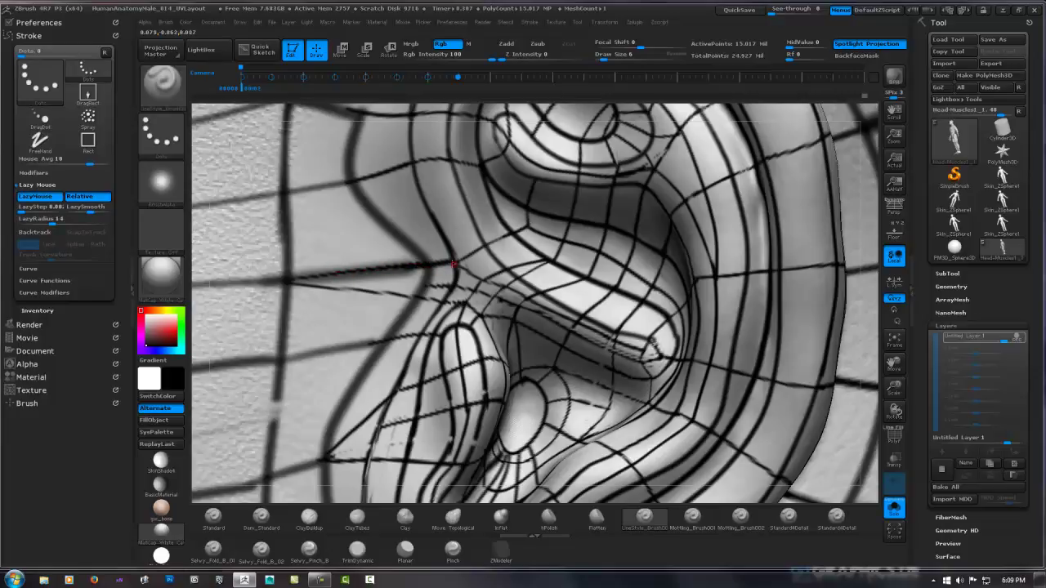
pyautogui.moveTo(454, 264); pyautogui.dragTo(324, 278)
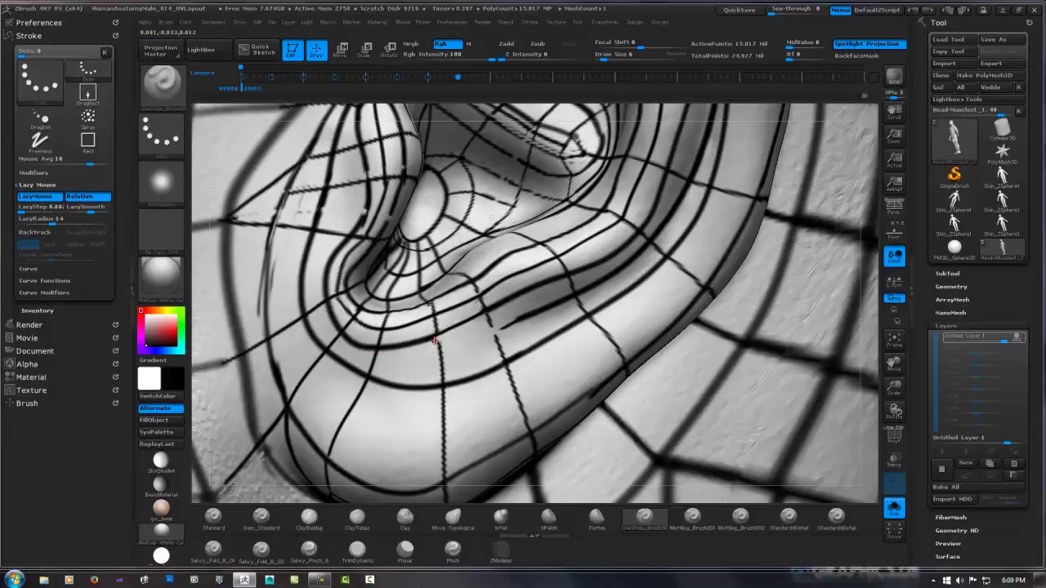
# Sculpt a Dots-brush crease stroke across the lower part of the ear
pyautogui.moveTo(437, 339); pyautogui.dragTo(557, 308)
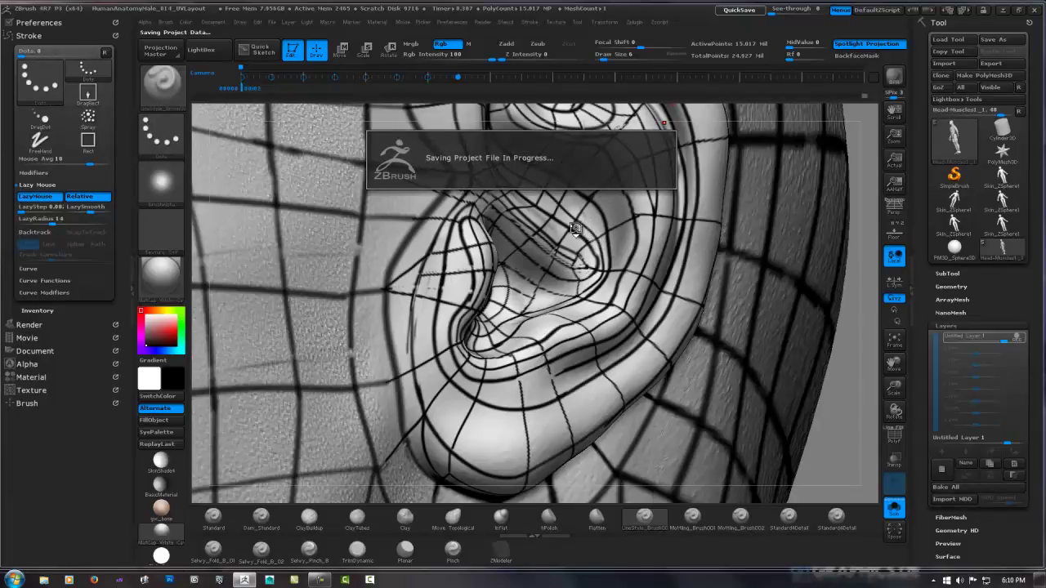
# Orbit out to the whole ear, set the brush size to 13, and re-enable LazyMouse
pyautogui.moveTo(515, 323); pyautogui.dragTo(468, 372, button='right')
pyautogui.moveTo(590, 282); pyautogui.dragTo(583, 282, button='right')
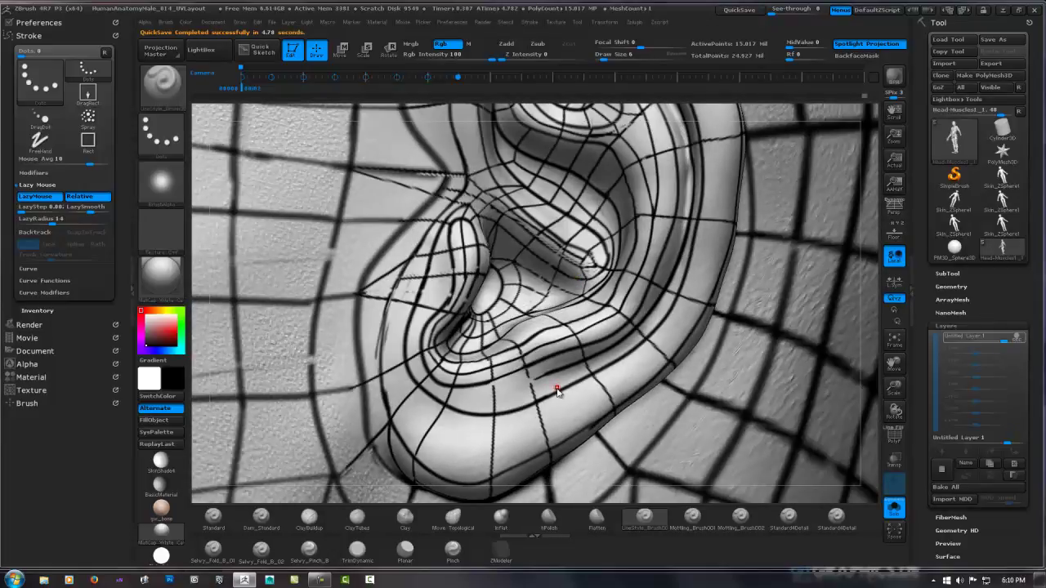
pyautogui.press('space')
pyautogui.moveTo(553, 389)
pyautogui.mouseDown()
pyautogui.moveTo(501, 413)
pyautogui.moveTo(510, 409)
pyautogui.moveTo(445, 403)
pyautogui.mouseUp()
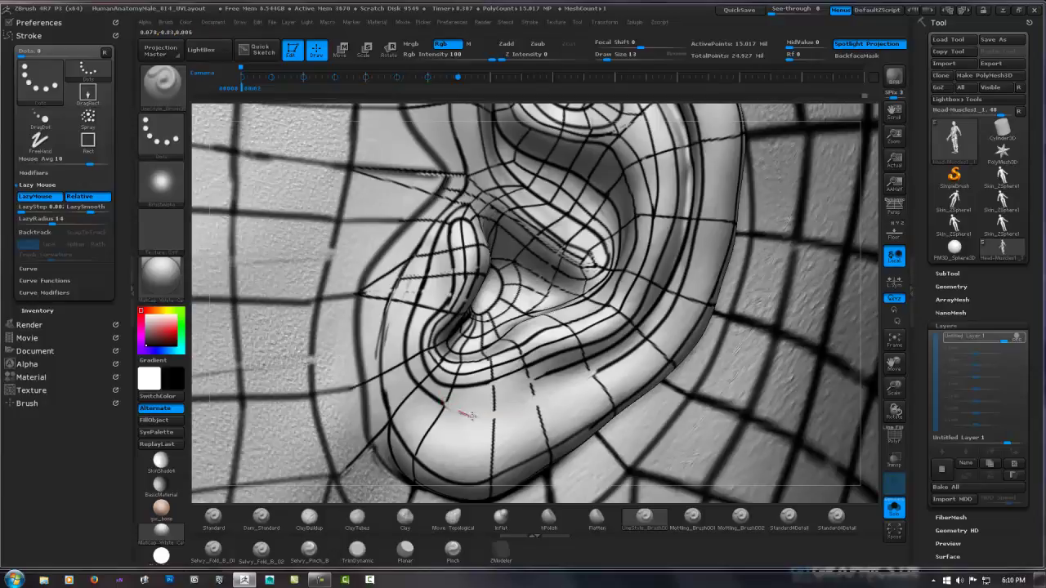
pyautogui.press('l')
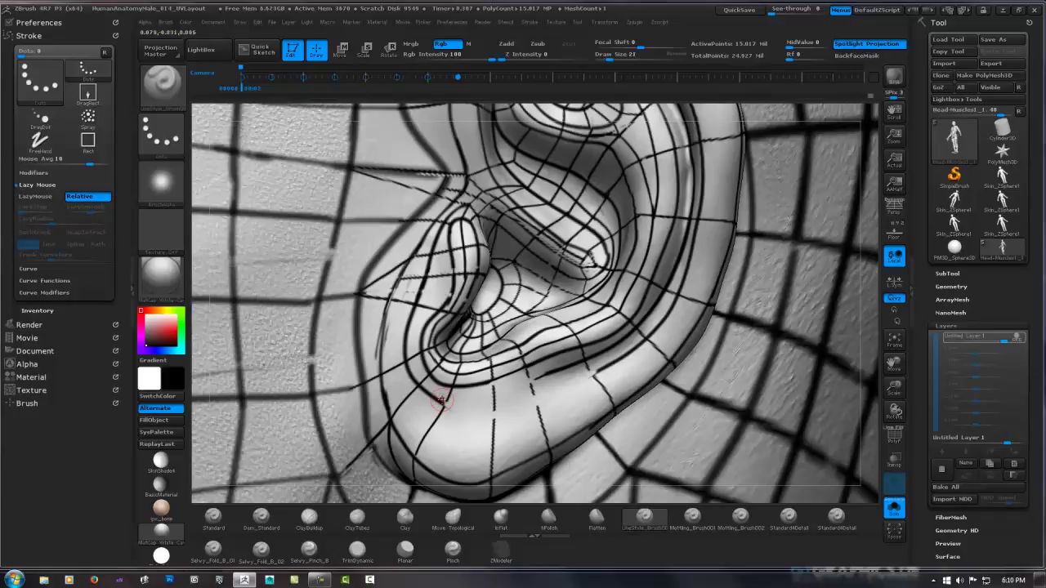
pyautogui.press('[')
pyautogui.press('l')
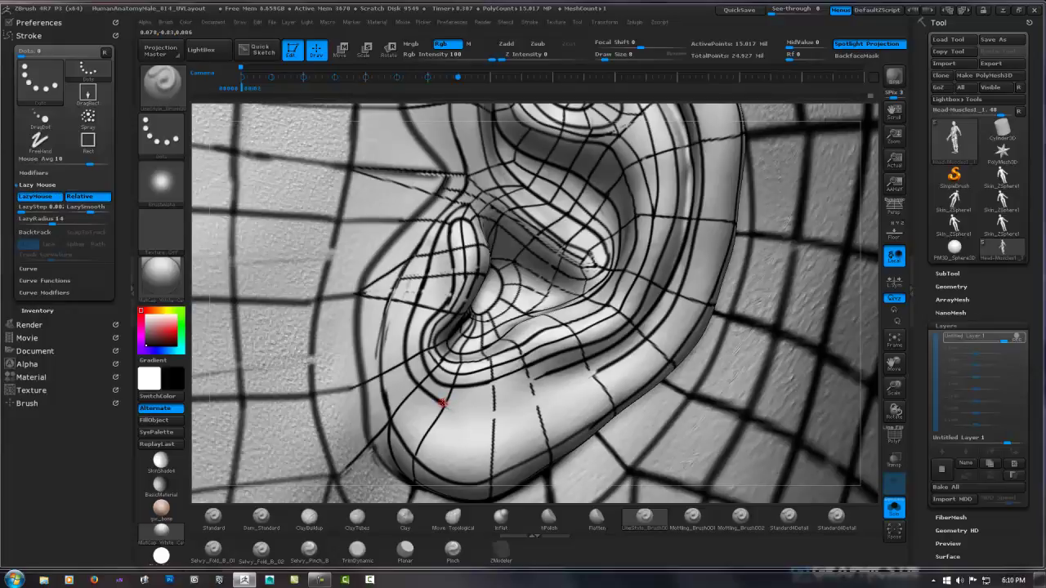
# Draw creases along the lower ear rim and up and down the inner rim
pyautogui.moveTo(454, 403)
pyautogui.mouseDown()
pyautogui.moveTo(601, 372)
pyautogui.moveTo(549, 411)
pyautogui.moveTo(492, 433)
pyautogui.moveTo(412, 416)
pyautogui.moveTo(466, 445)
pyautogui.moveTo(521, 430)
pyautogui.moveTo(643, 335)
pyautogui.mouseUp()
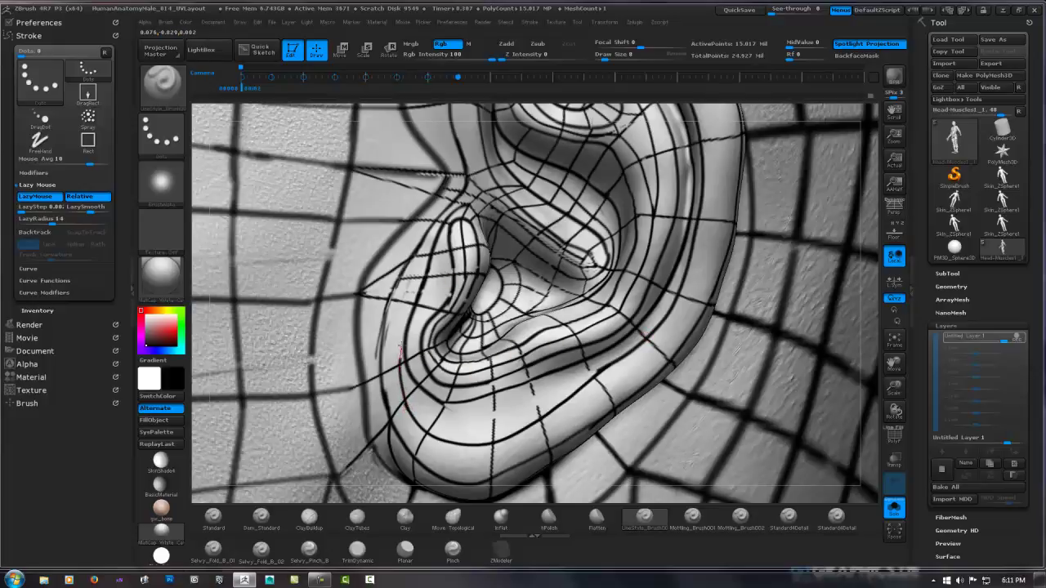
pyautogui.moveTo(400, 351); pyautogui.dragTo(406, 327)
pyautogui.moveTo(410, 330); pyautogui.dragTo(413, 397)
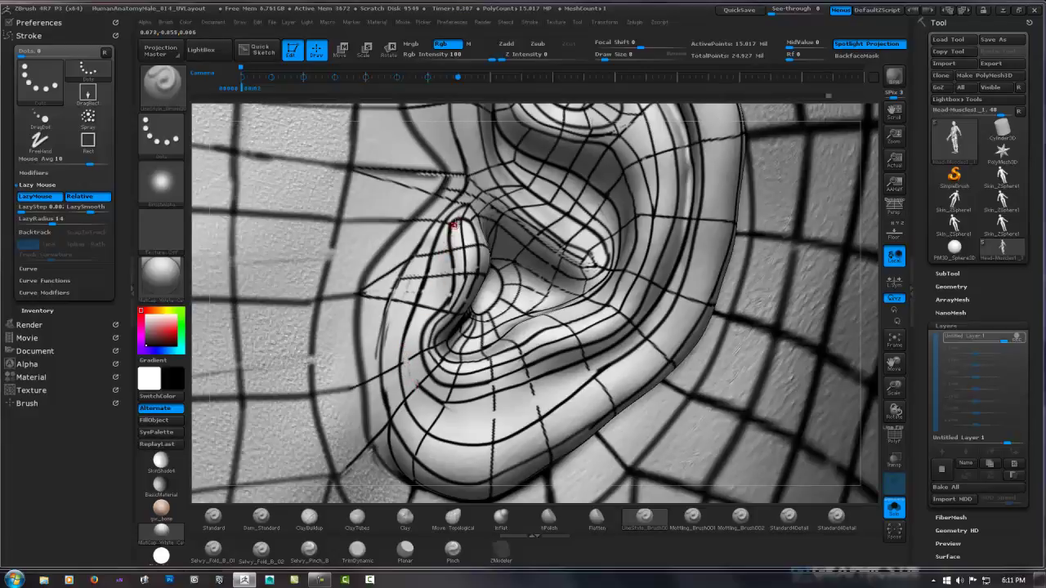
pyautogui.moveTo(444, 237); pyautogui.dragTo(412, 377)
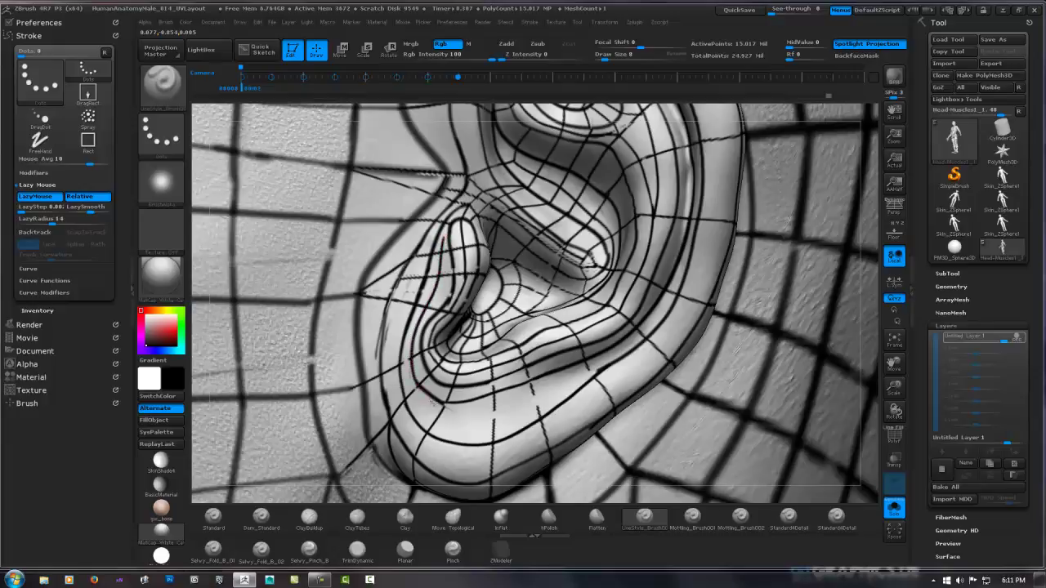
pyautogui.moveTo(459, 305)
pyautogui.mouseDown()
pyautogui.moveTo(468, 194)
pyautogui.moveTo(468, 246)
pyautogui.moveTo(455, 218)
pyautogui.moveTo(467, 222)
pyautogui.moveTo(454, 256)
pyautogui.mouseUp()
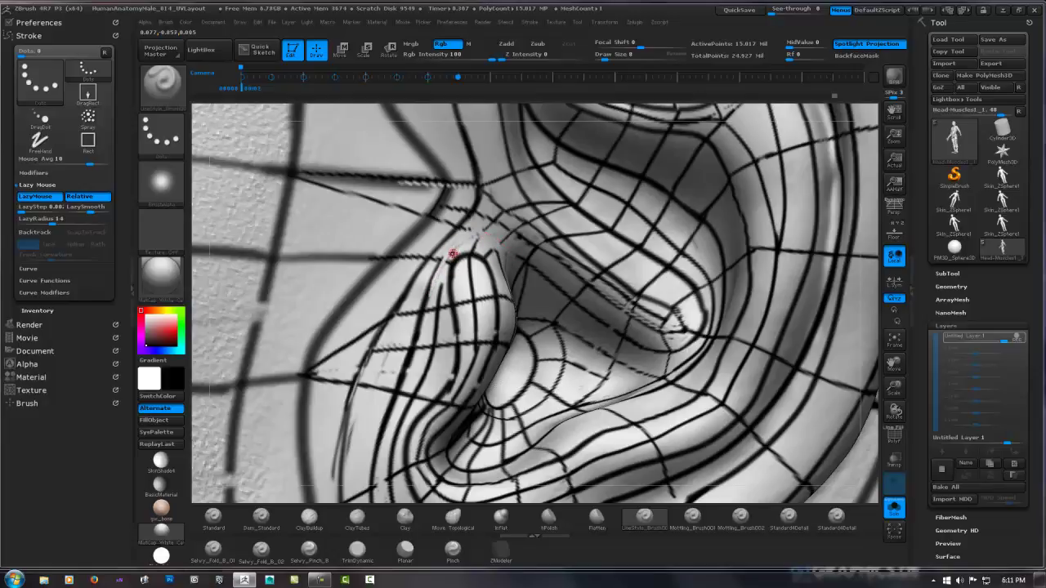
# With LazyMouse back on, trace dotted lines above the tragus and along the ear rim
pyautogui.press('l')
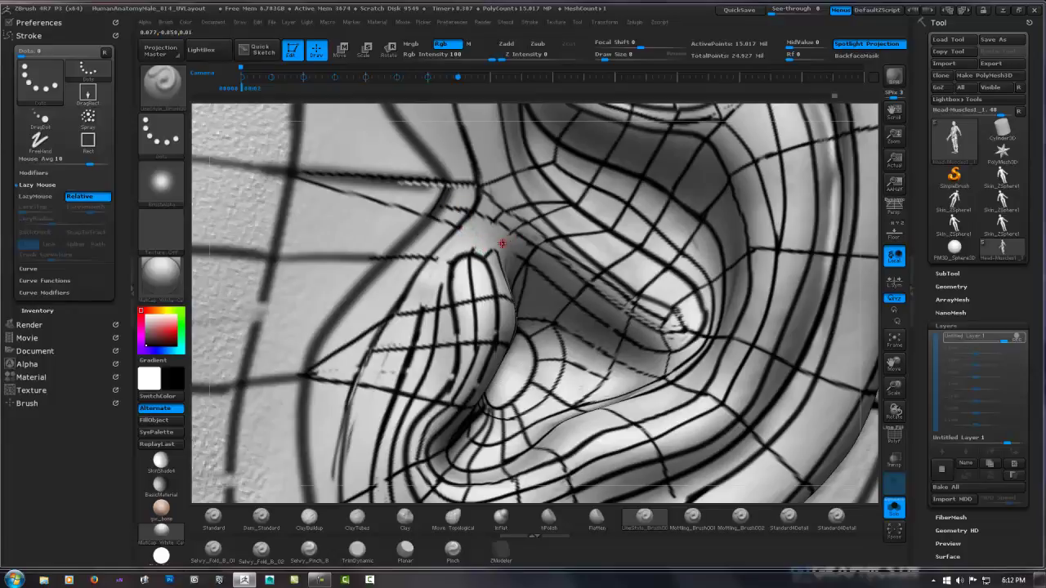
pyautogui.press('l')
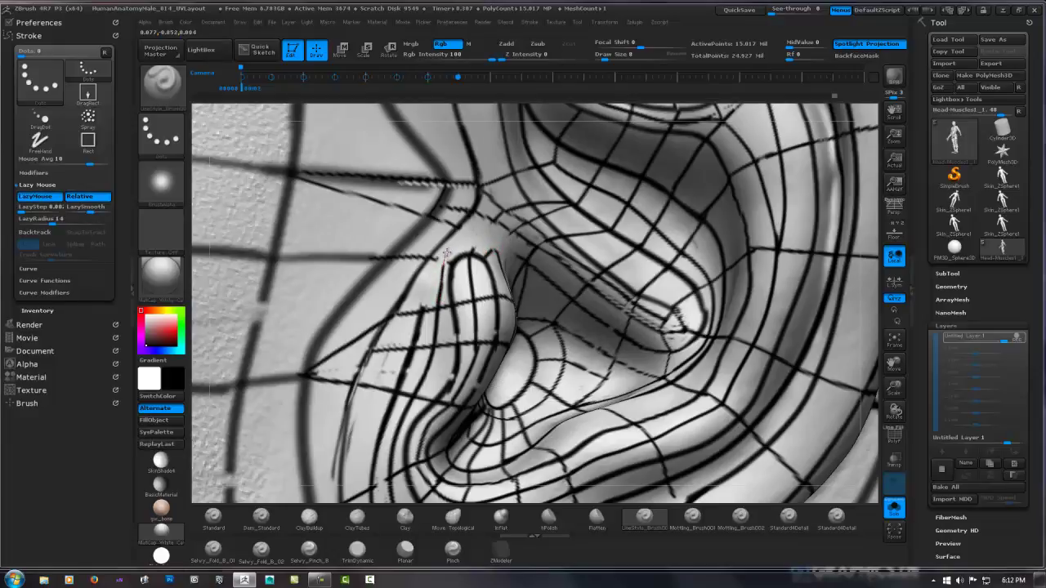
pyautogui.moveTo(459, 239); pyautogui.dragTo(517, 254)
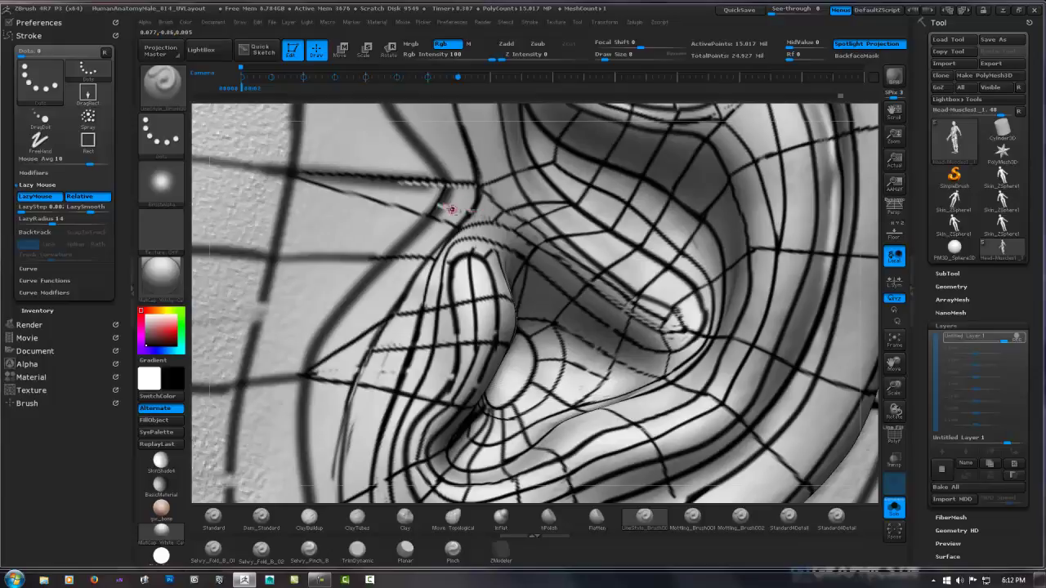
pyautogui.moveTo(448, 206)
pyautogui.mouseDown()
pyautogui.moveTo(430, 215)
pyautogui.moveTo(446, 193)
pyautogui.mouseUp()
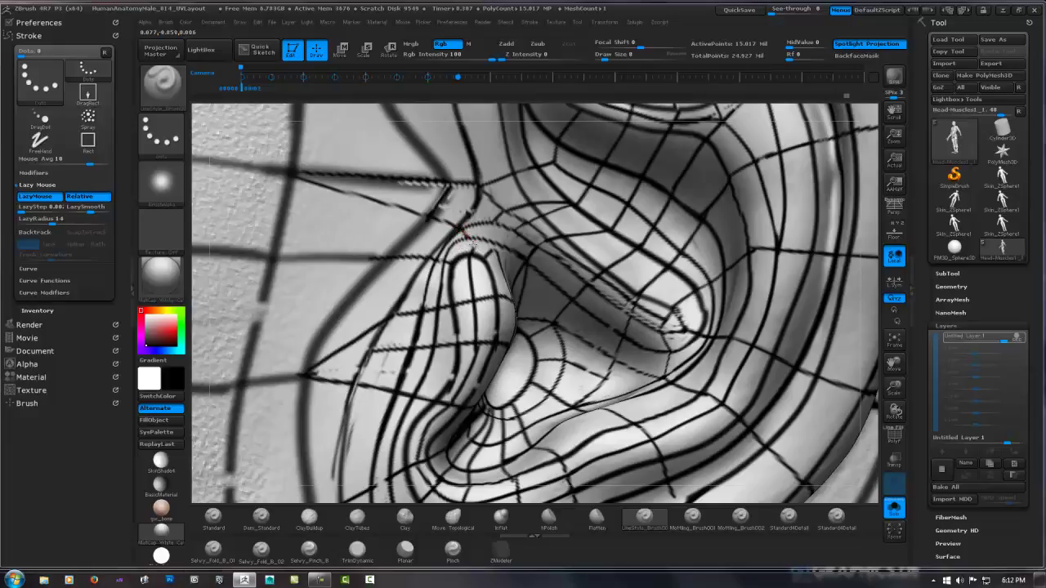
pyautogui.moveTo(460, 229)
pyautogui.mouseDown()
pyautogui.moveTo(476, 262)
pyautogui.moveTo(447, 243)
pyautogui.moveTo(482, 204)
pyautogui.moveTo(396, 311)
pyautogui.moveTo(427, 250)
pyautogui.moveTo(452, 220)
pyautogui.moveTo(384, 343)
pyautogui.moveTo(423, 258)
pyautogui.moveTo(455, 233)
pyautogui.mouseUp()
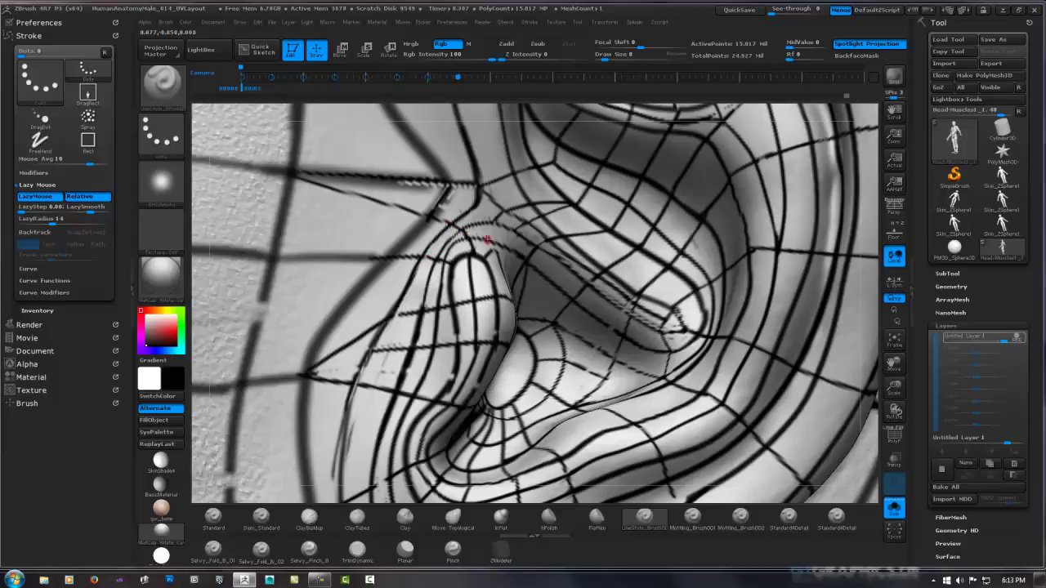
pyautogui.moveTo(488, 240)
pyautogui.mouseDown()
pyautogui.moveTo(466, 247)
pyautogui.moveTo(472, 278)
pyautogui.moveTo(466, 228)
pyautogui.moveTo(474, 261)
pyautogui.moveTo(466, 242)
pyautogui.moveTo(495, 240)
pyautogui.moveTo(463, 226)
pyautogui.moveTo(499, 205)
pyautogui.moveTo(485, 226)
pyautogui.moveTo(473, 218)
pyautogui.moveTo(475, 188)
pyautogui.moveTo(459, 217)
pyautogui.moveTo(480, 195)
pyautogui.mouseUp()
pyautogui.moveTo(449, 229)
pyautogui.mouseDown()
pyautogui.moveTo(478, 190)
pyautogui.moveTo(448, 227)
pyautogui.moveTo(512, 219)
pyautogui.moveTo(494, 235)
pyautogui.mouseUp()
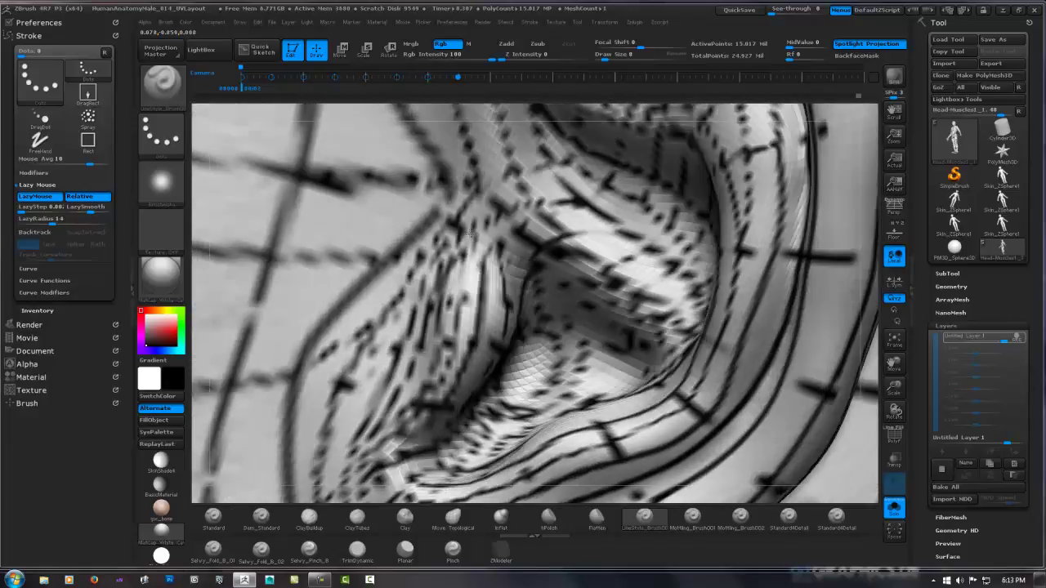
pyautogui.moveTo(482, 234); pyautogui.dragTo(497, 242, button='right')
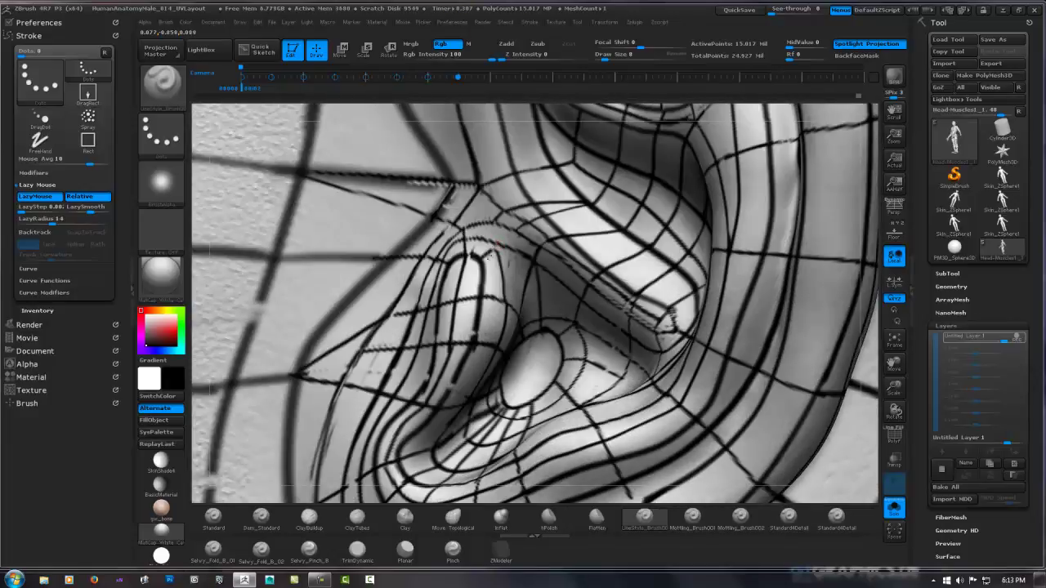
# Toggle LazyMouse, pick the Mask brush, and trace two strokes down the concha fold
pyautogui.press('shift')
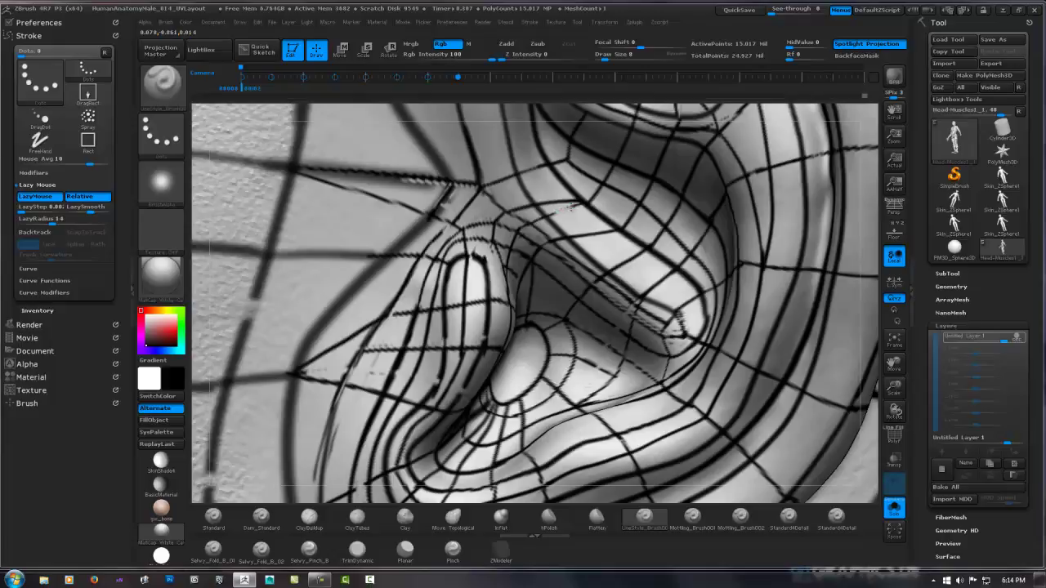
pyautogui.press('l')
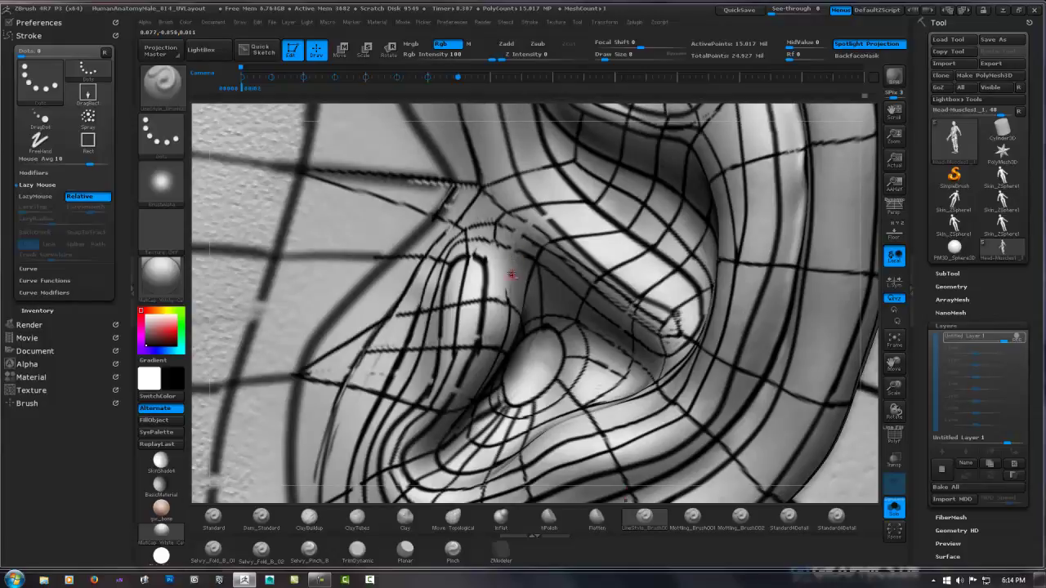
pyautogui.press('l')
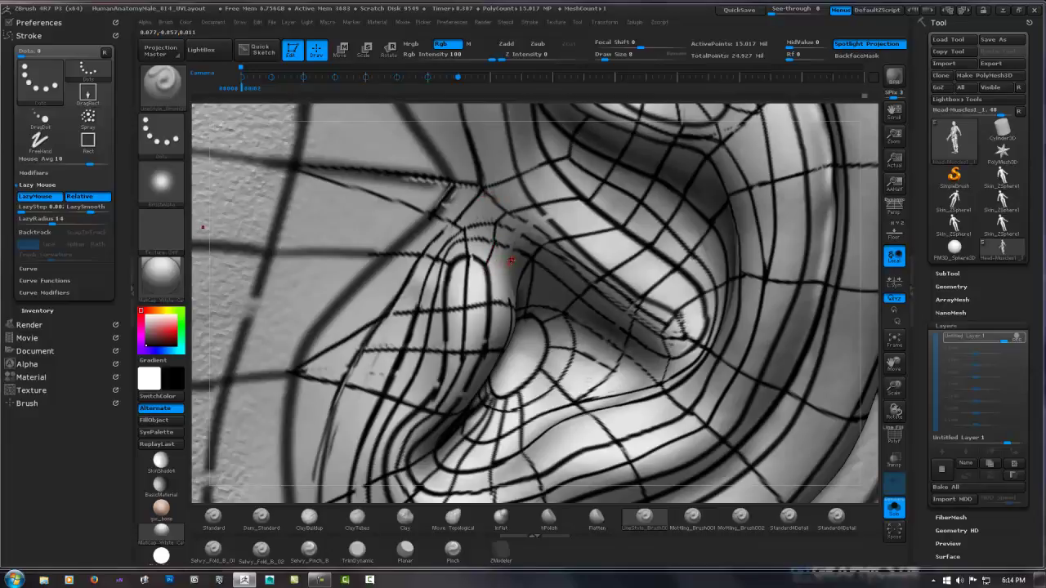
pyautogui.press('ctrl')
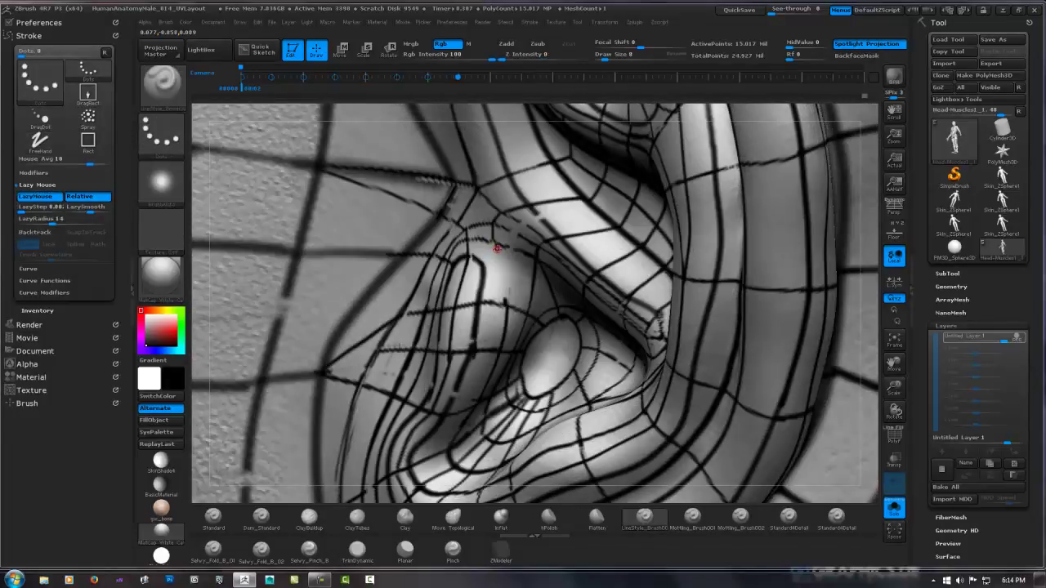
pyautogui.moveTo(493, 243); pyautogui.dragTo(505, 296)
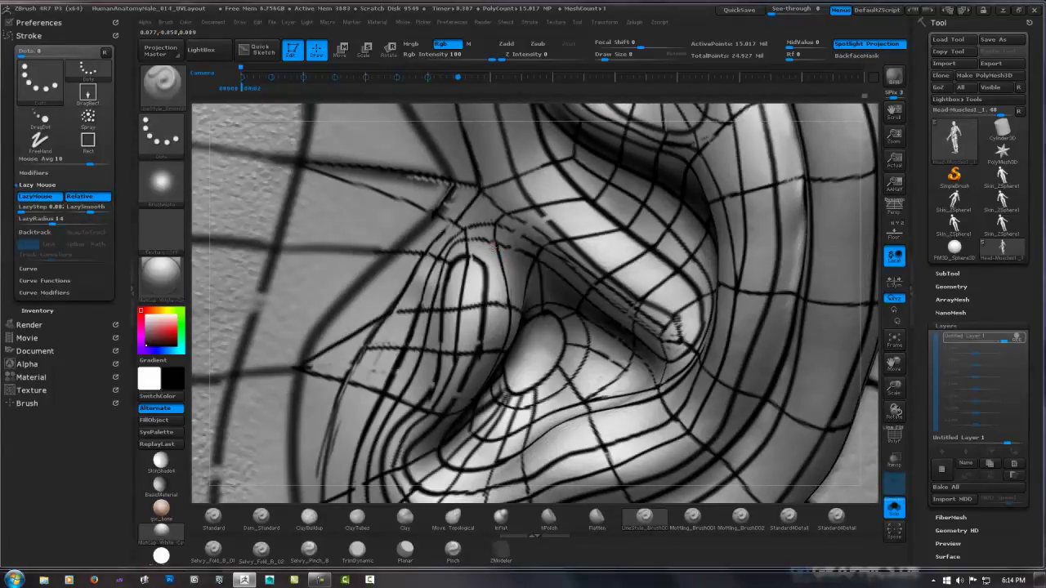
pyautogui.moveTo(493, 245); pyautogui.dragTo(484, 276)
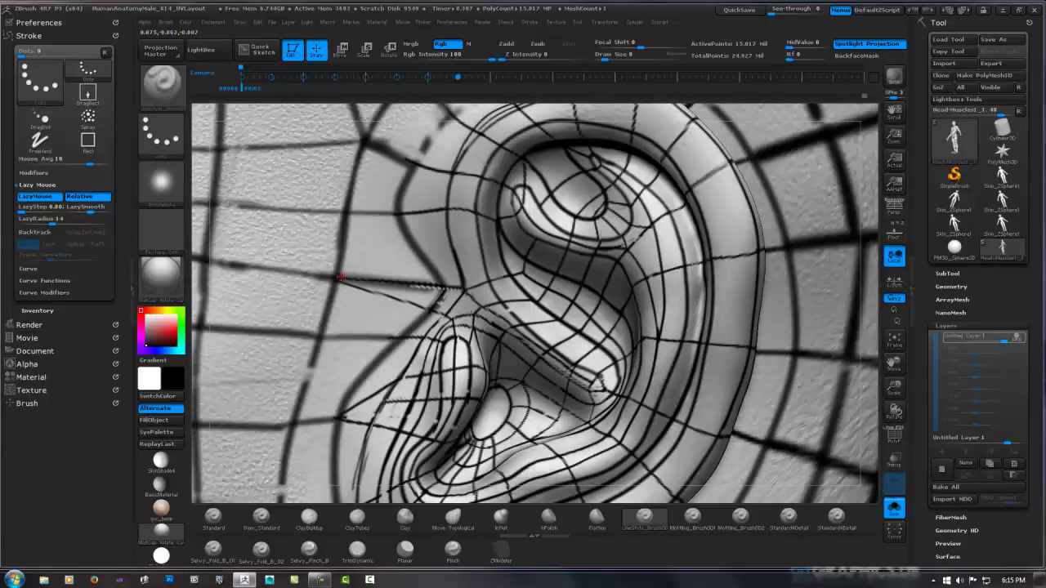
# Draw three crease strokes across the front of the ear and the antihelix fold
pyautogui.moveTo(339, 276); pyautogui.dragTo(426, 263)
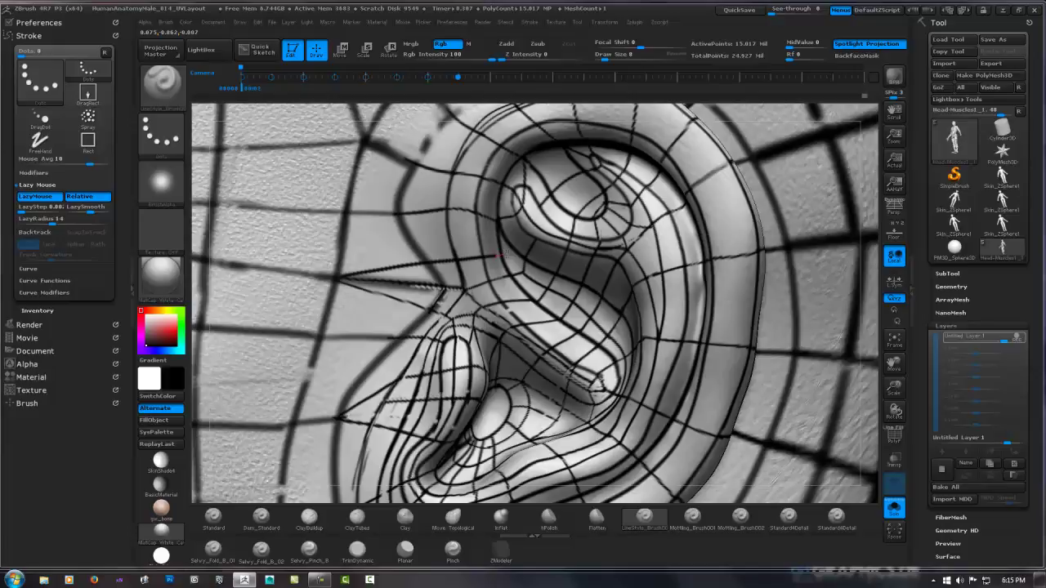
pyautogui.moveTo(520, 229)
pyautogui.mouseDown()
pyautogui.moveTo(536, 208)
pyautogui.moveTo(556, 245)
pyautogui.mouseUp()
pyautogui.moveTo(512, 260); pyautogui.dragTo(531, 280)
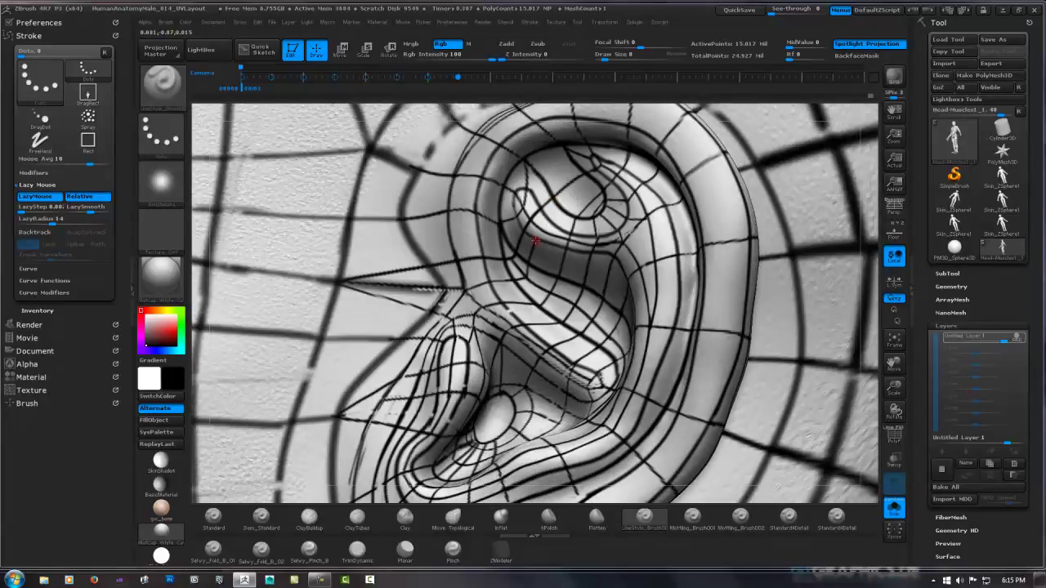
# Swap between the Freehand and LineStyle_Brush00 brushes while turning the view toward the tragus
pyautogui.press('1')
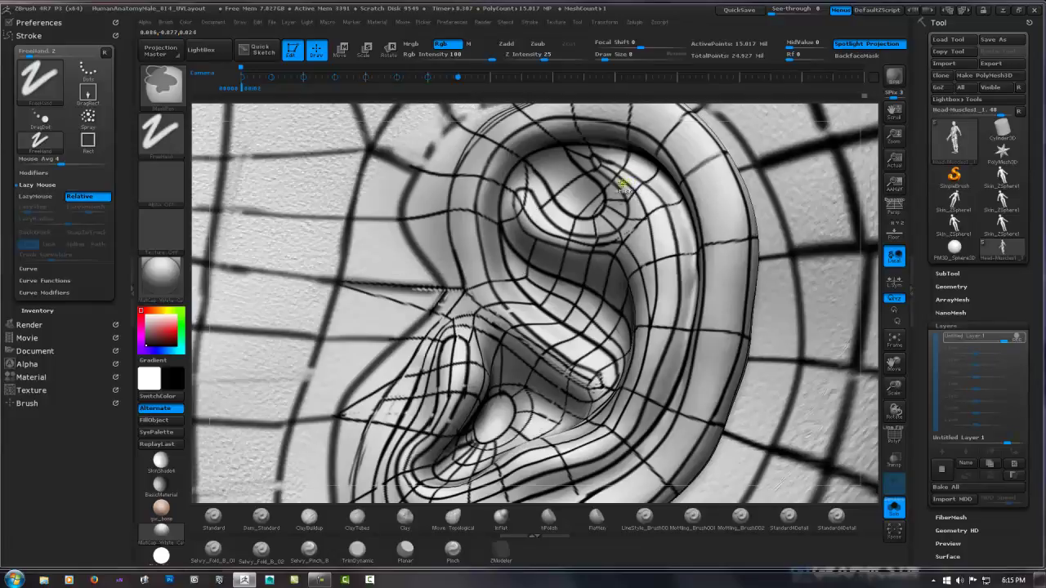
pyautogui.press('2')
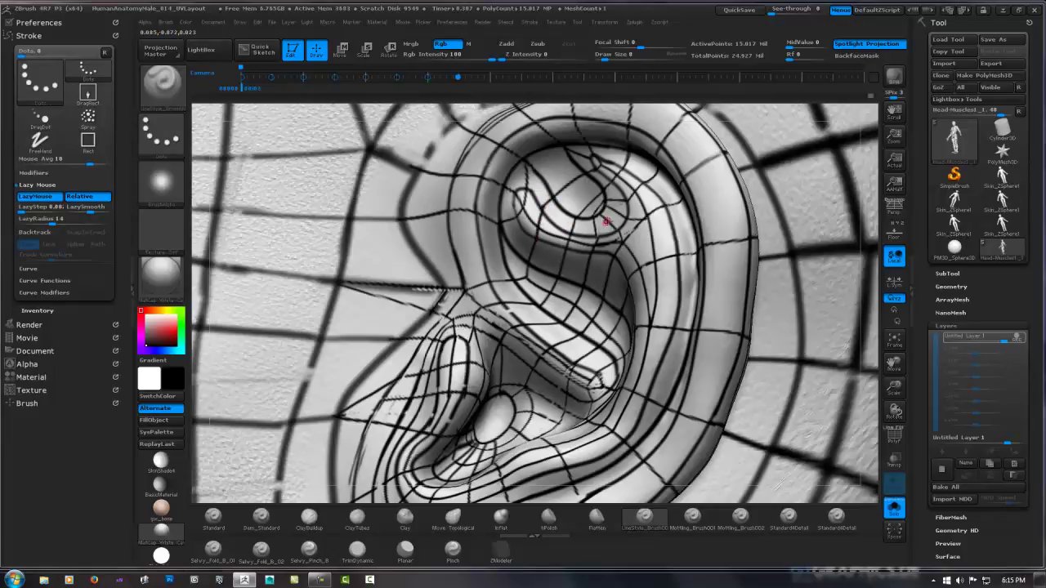
pyautogui.moveTo(602, 226)
pyautogui.mouseDown()
pyautogui.moveTo(565, 234)
pyautogui.moveTo(539, 266)
pyautogui.mouseUp()
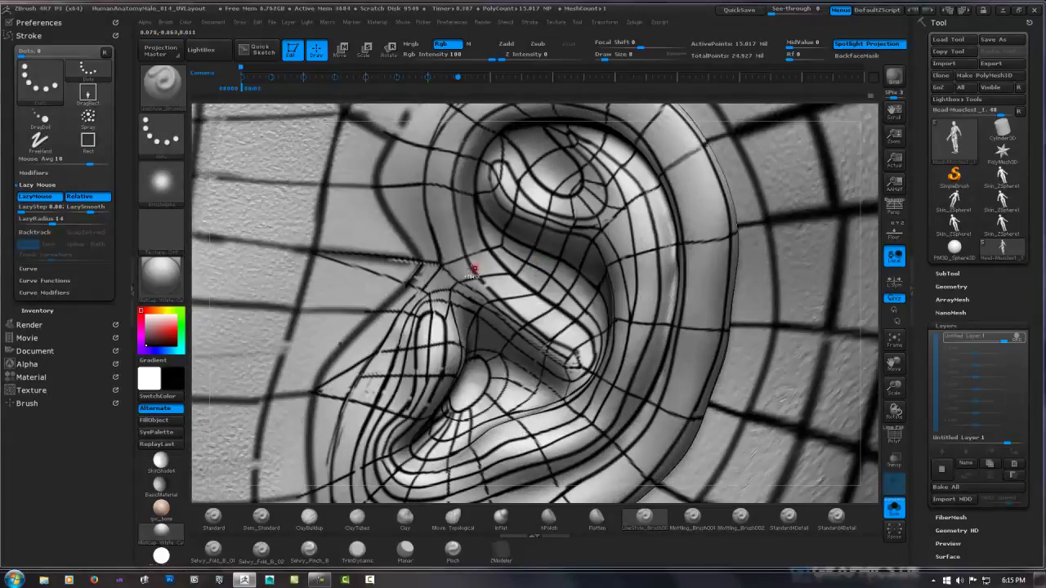
pyautogui.press('1')
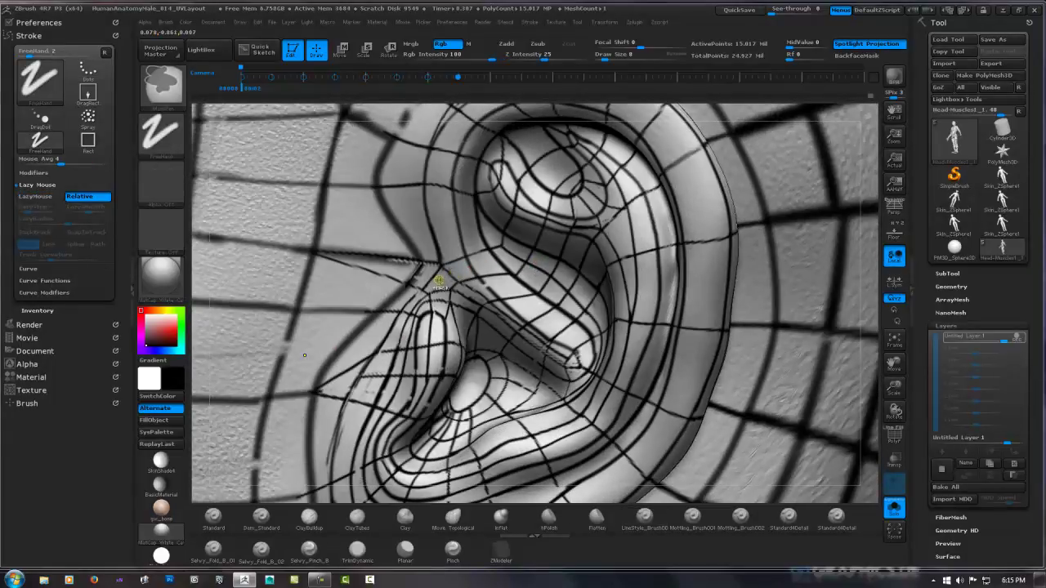
pyautogui.moveTo(433, 282); pyautogui.dragTo(490, 256)
pyautogui.press('1')
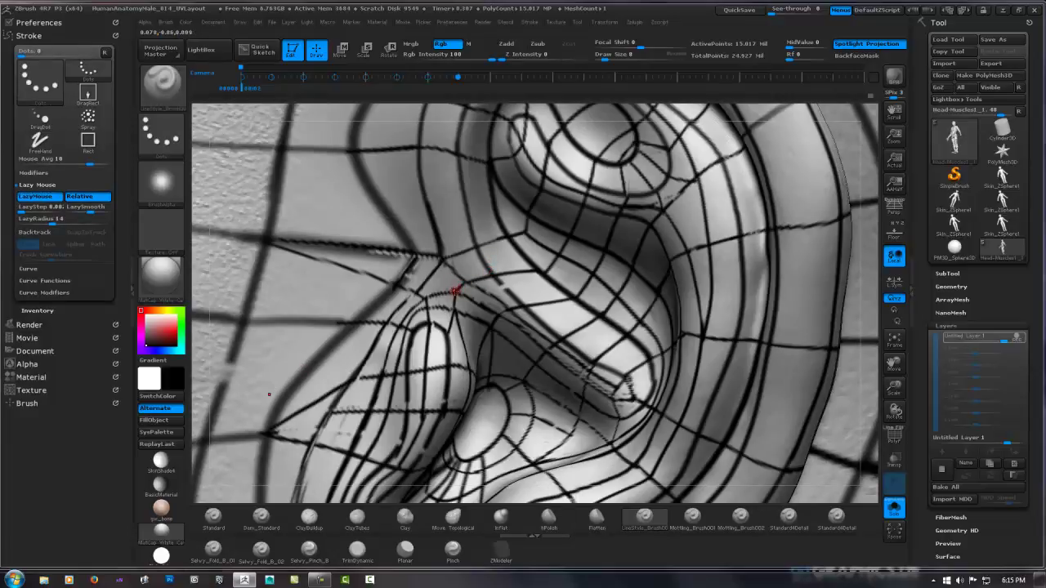
pyautogui.moveTo(455, 290); pyautogui.dragTo(425, 261)
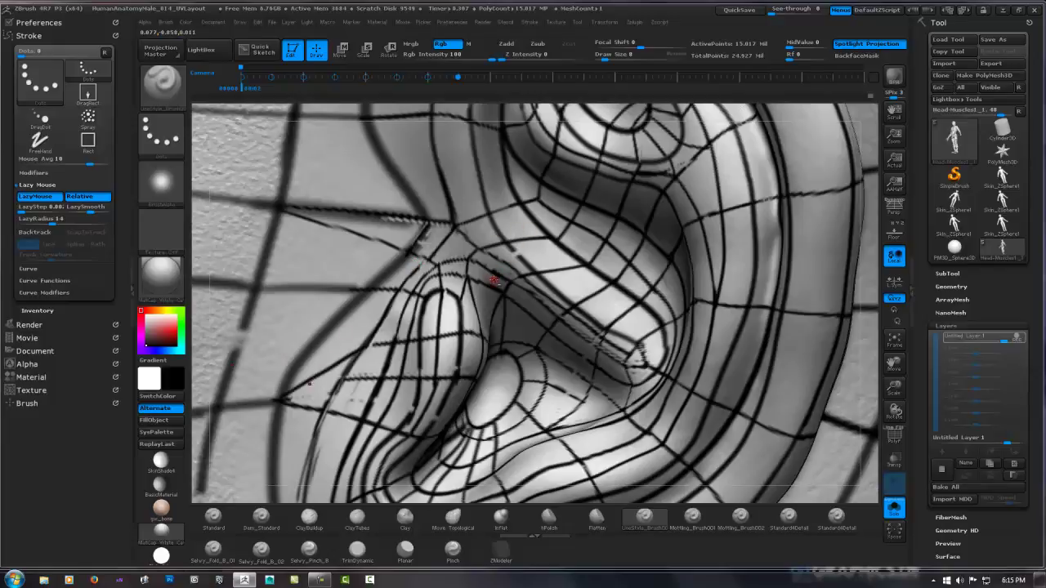
pyautogui.moveTo(494, 288); pyautogui.dragTo(462, 313)
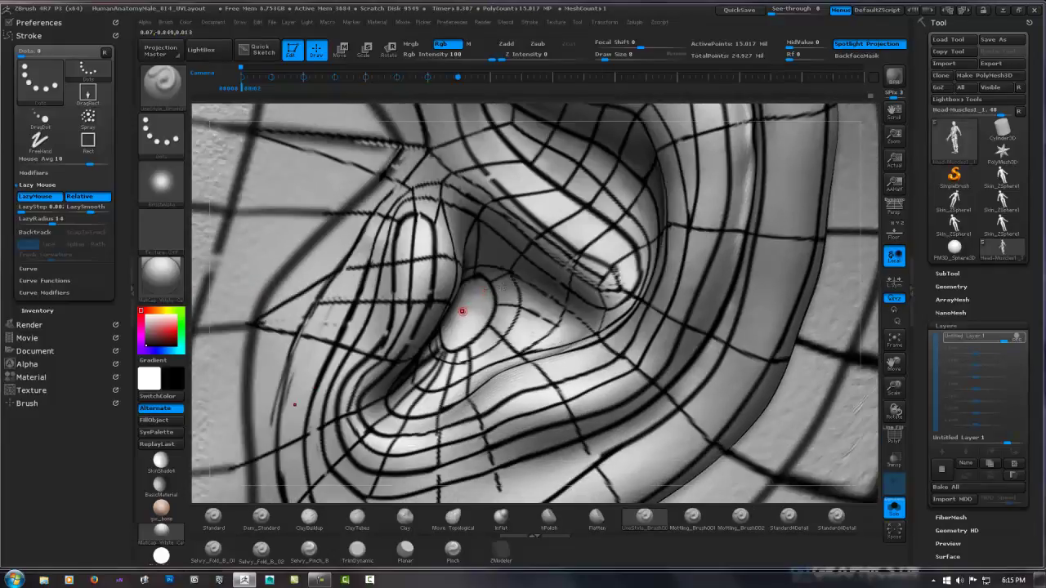
pyautogui.moveTo(402, 359); pyautogui.dragTo(448, 279)
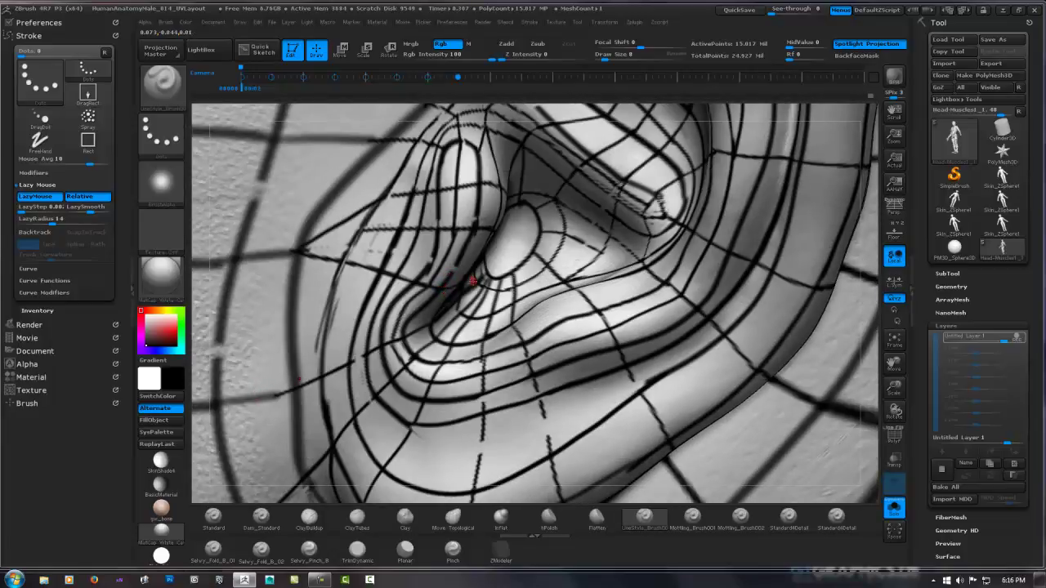
pyautogui.moveTo(417, 311); pyautogui.dragTo(509, 265)
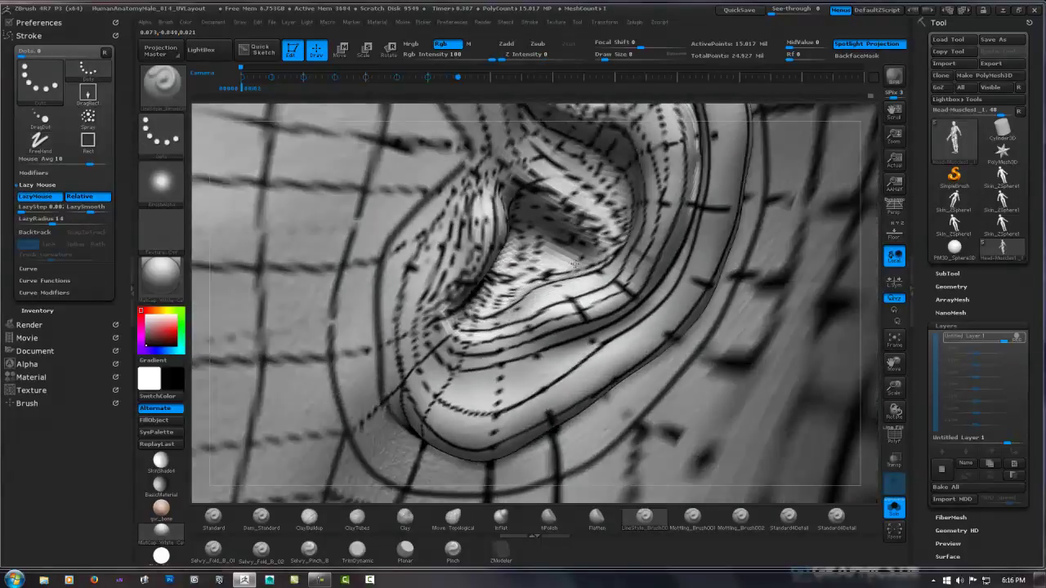
pyautogui.moveTo(574, 242)
pyautogui.mouseDown()
pyautogui.moveTo(628, 212)
pyautogui.moveTo(581, 270)
pyautogui.mouseUp()
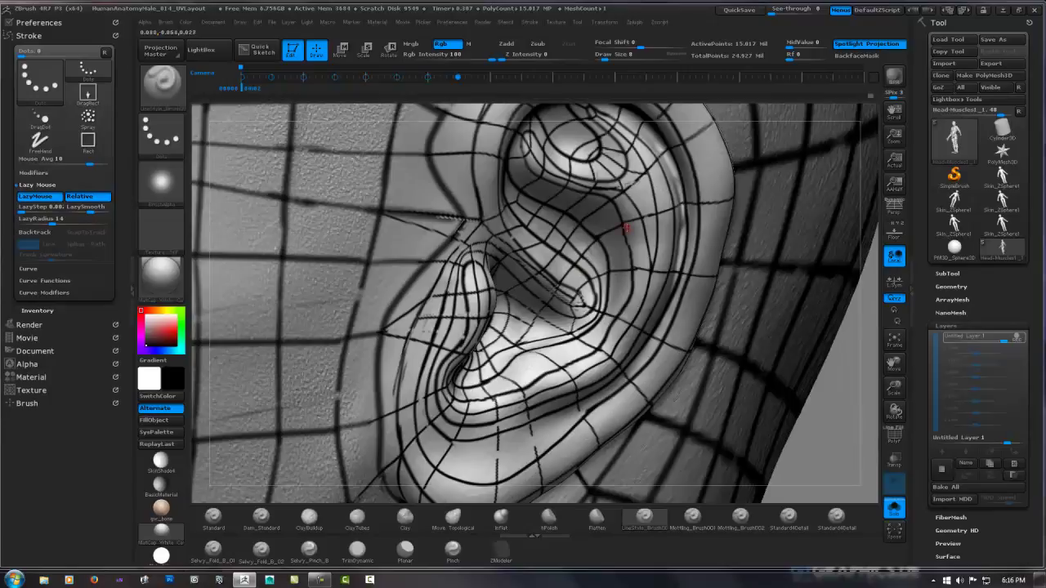
pyautogui.moveTo(622, 229); pyautogui.dragTo(571, 278)
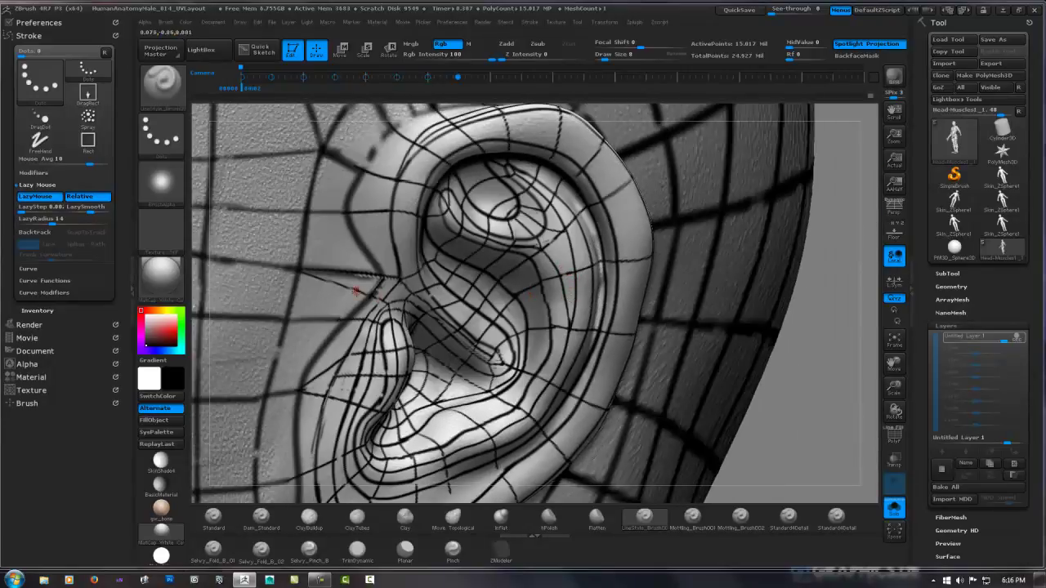
# Face the upper concha and add a short LineStyle crease stroke there, swapping brushes afterward
pyautogui.moveTo(399, 302)
pyautogui.mouseDown()
pyautogui.moveTo(477, 279)
pyautogui.moveTo(549, 230)
pyautogui.moveTo(523, 210)
pyautogui.mouseUp()
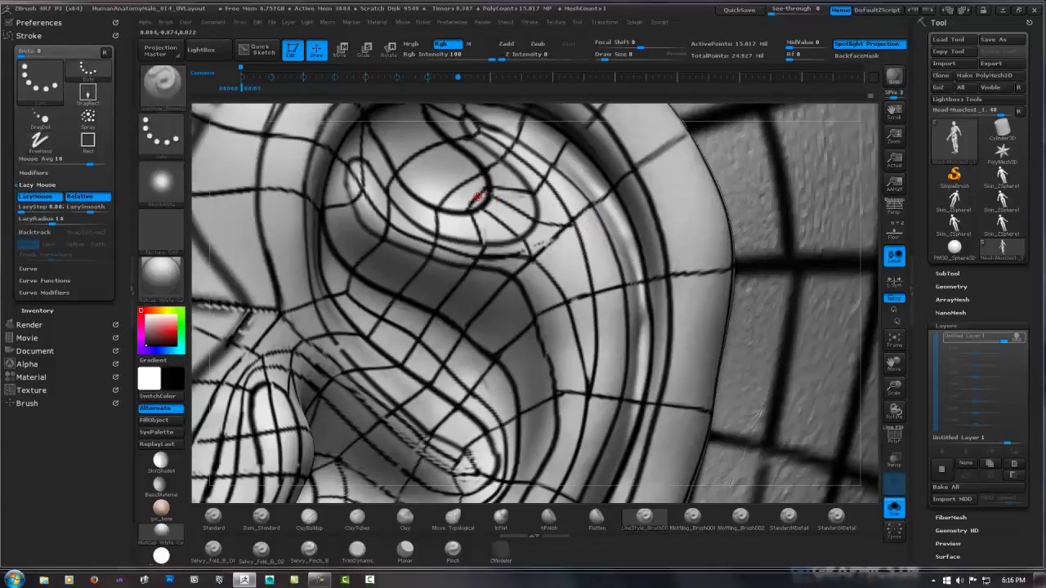
pyautogui.moveTo(478, 197)
pyautogui.mouseDown()
pyautogui.moveTo(544, 242)
pyautogui.moveTo(586, 312)
pyautogui.mouseUp()
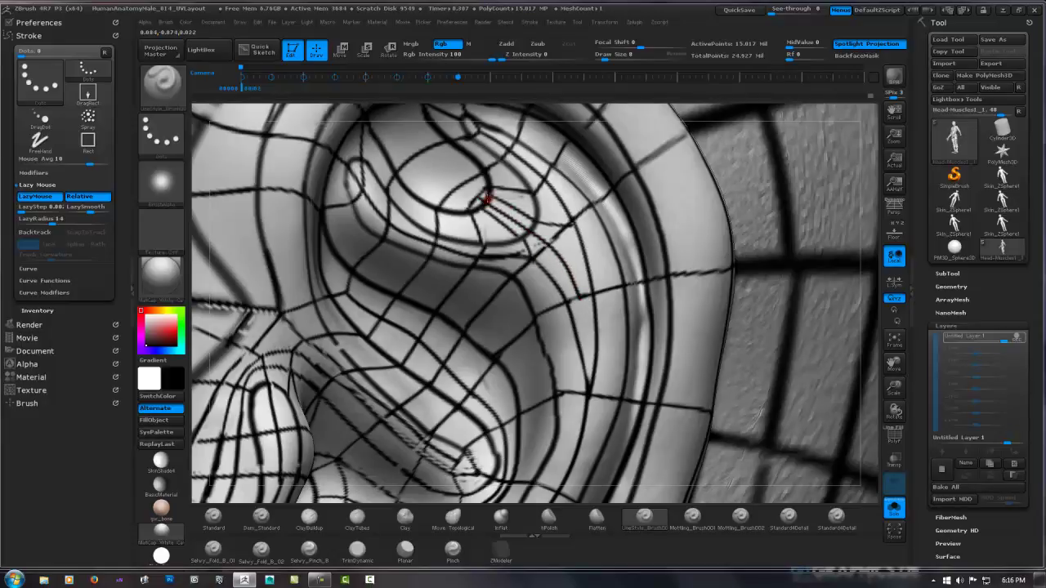
pyautogui.moveTo(486, 190); pyautogui.dragTo(477, 193)
pyautogui.press('1')
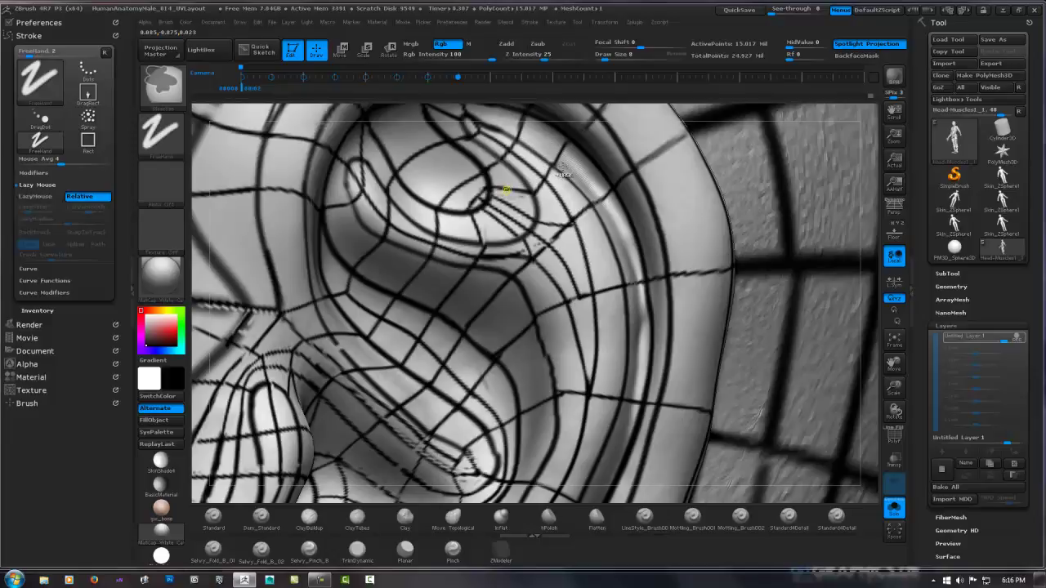
pyautogui.press('1')
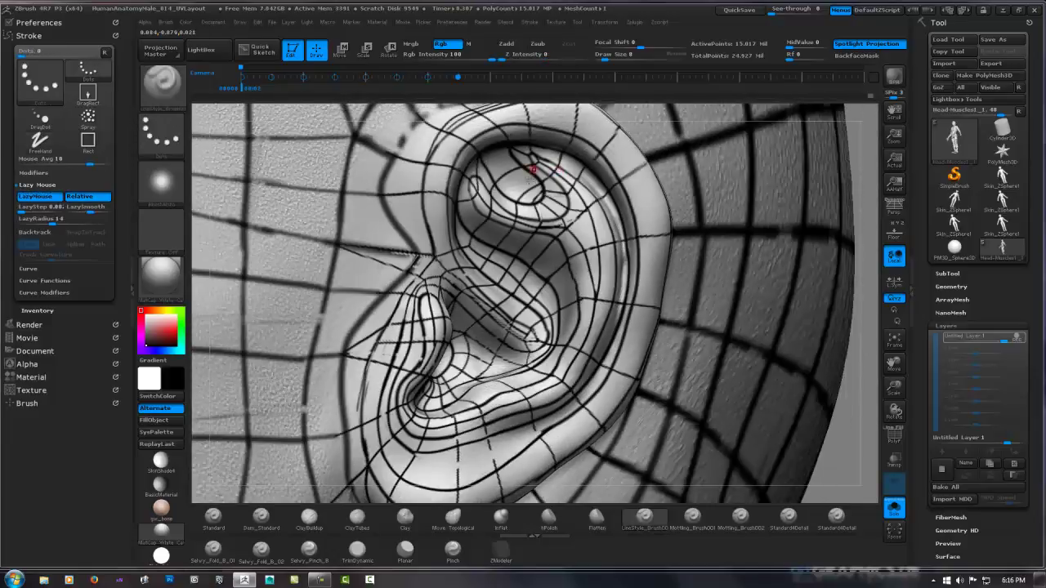